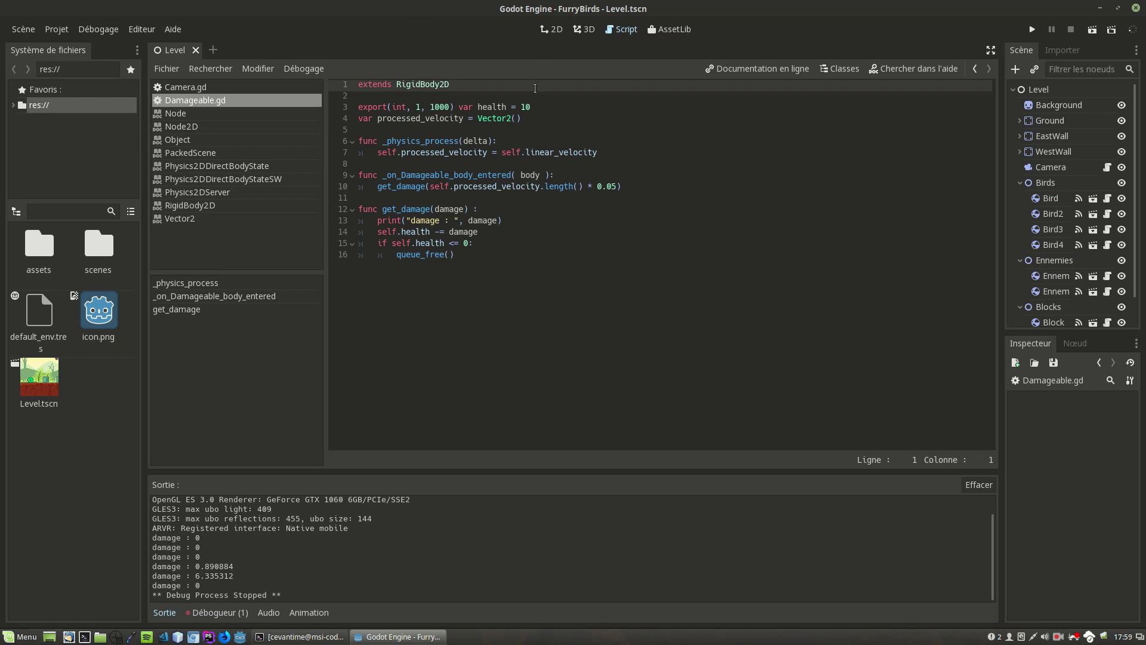
Review the health variable, the get_damage call and the body-entered handler in Damageable.gd
double_click(494, 106)
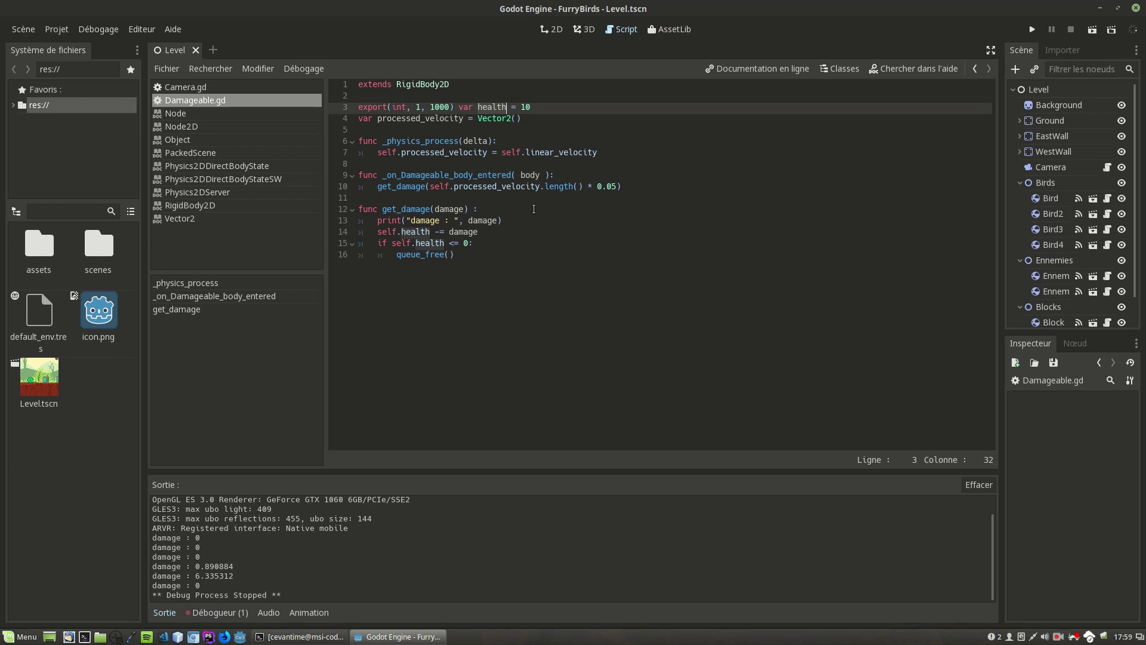
double_click(416, 210)
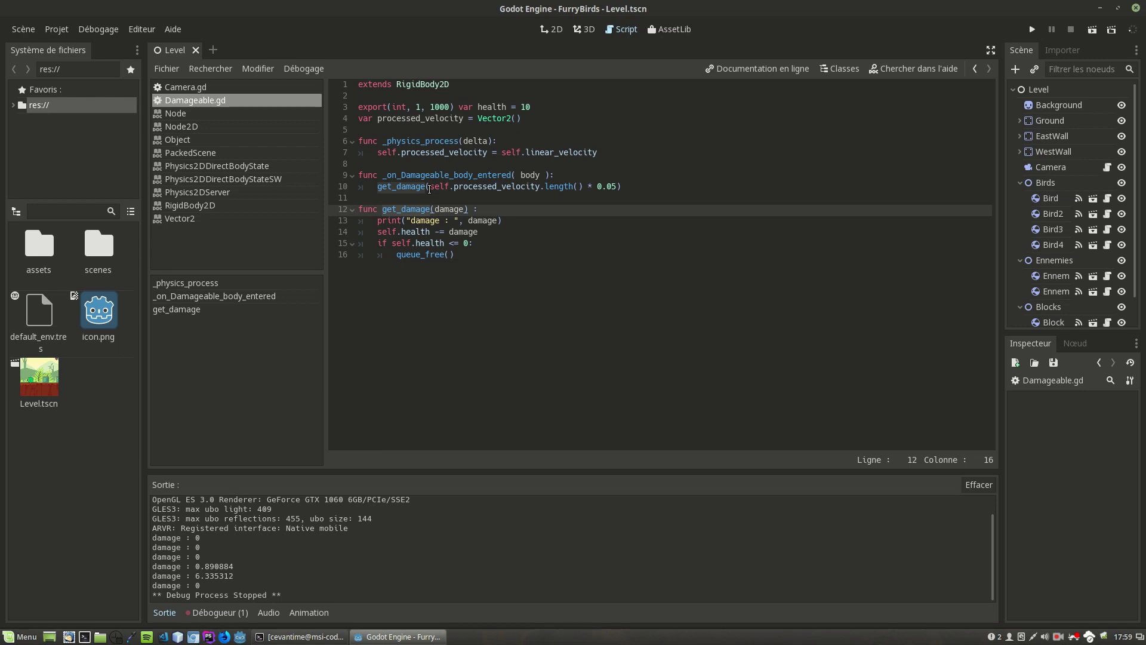
left_click_drag(429, 189, 650, 188)
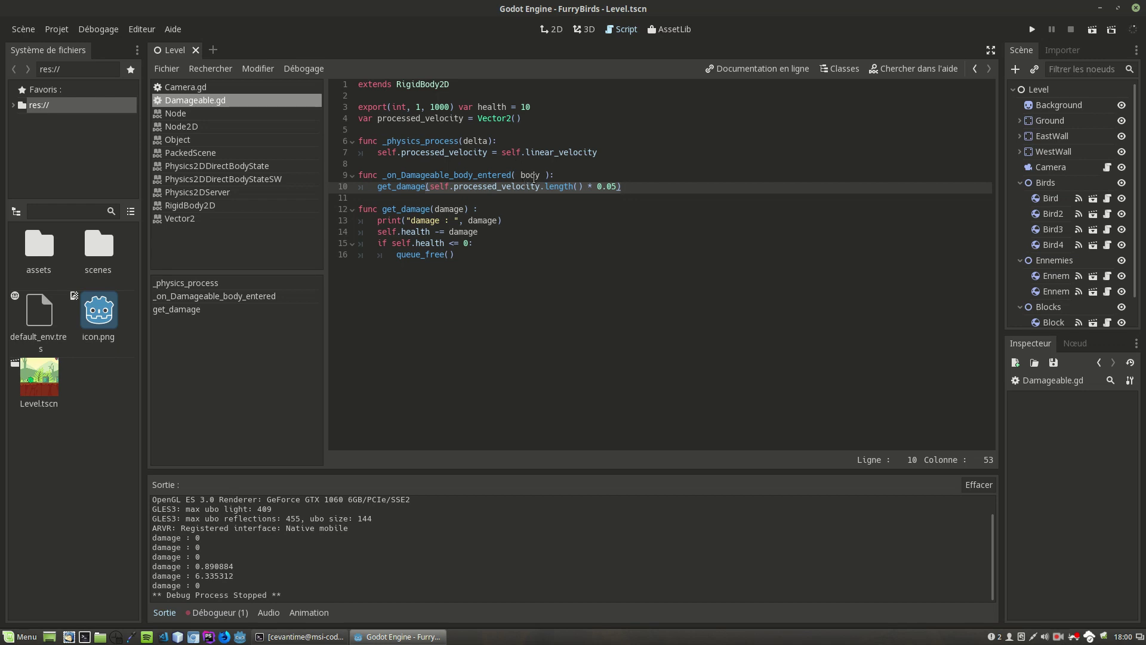
left_click(539, 175)
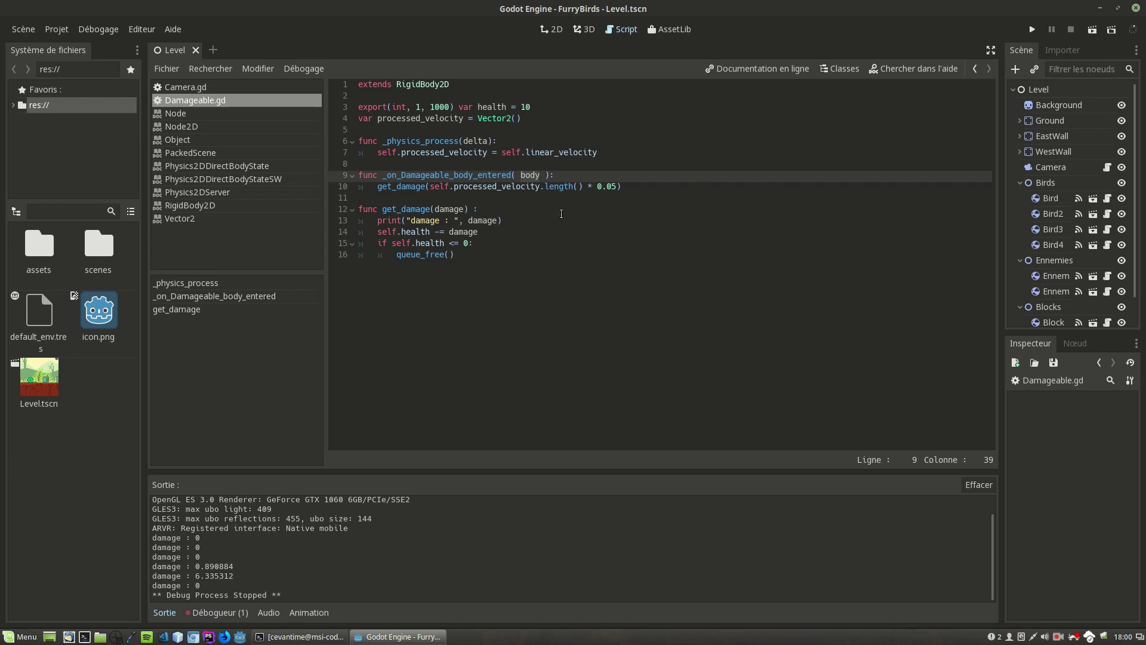
double_click(566, 186)
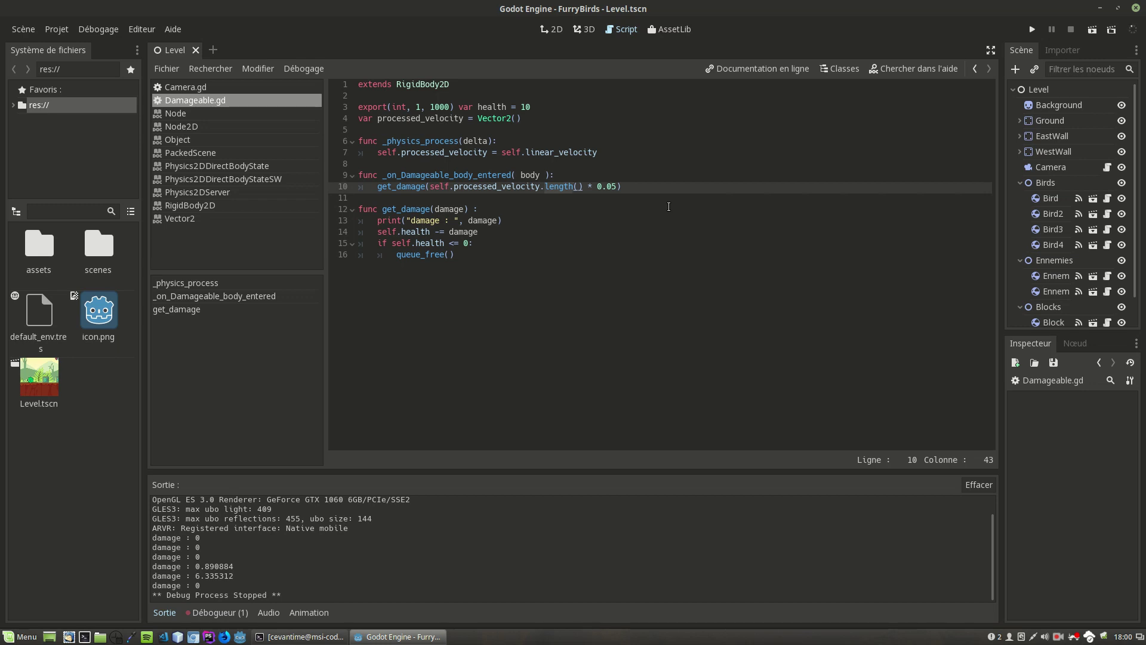
left_click_drag(623, 183, 378, 188)
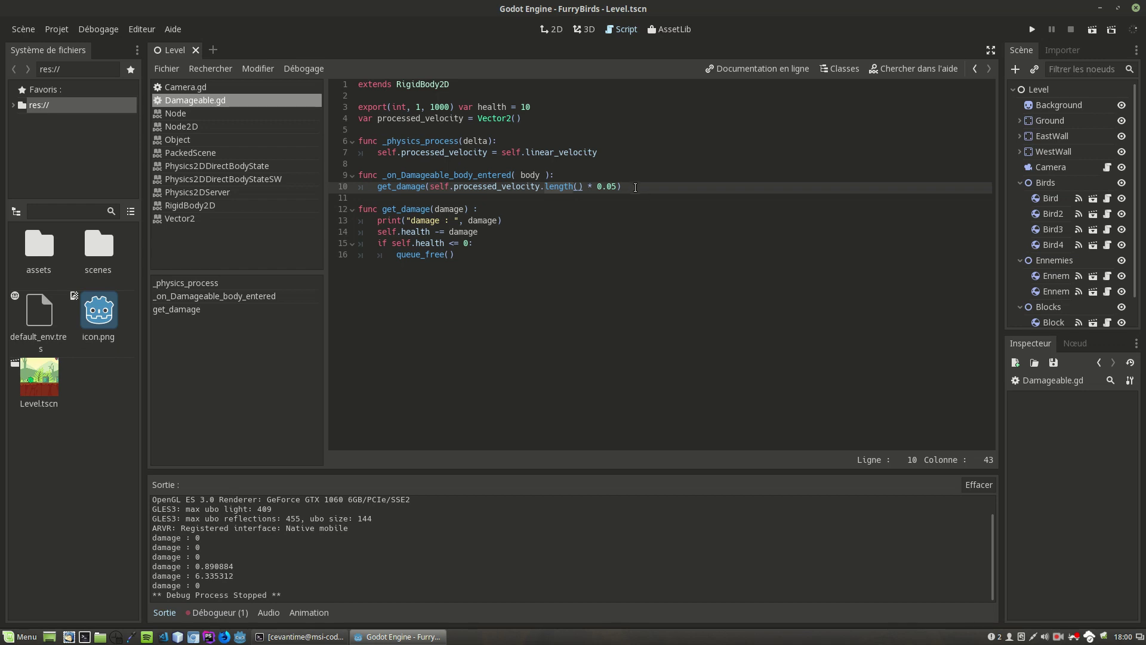
left_click(509, 174)
left_click_drag(509, 175, 383, 174)
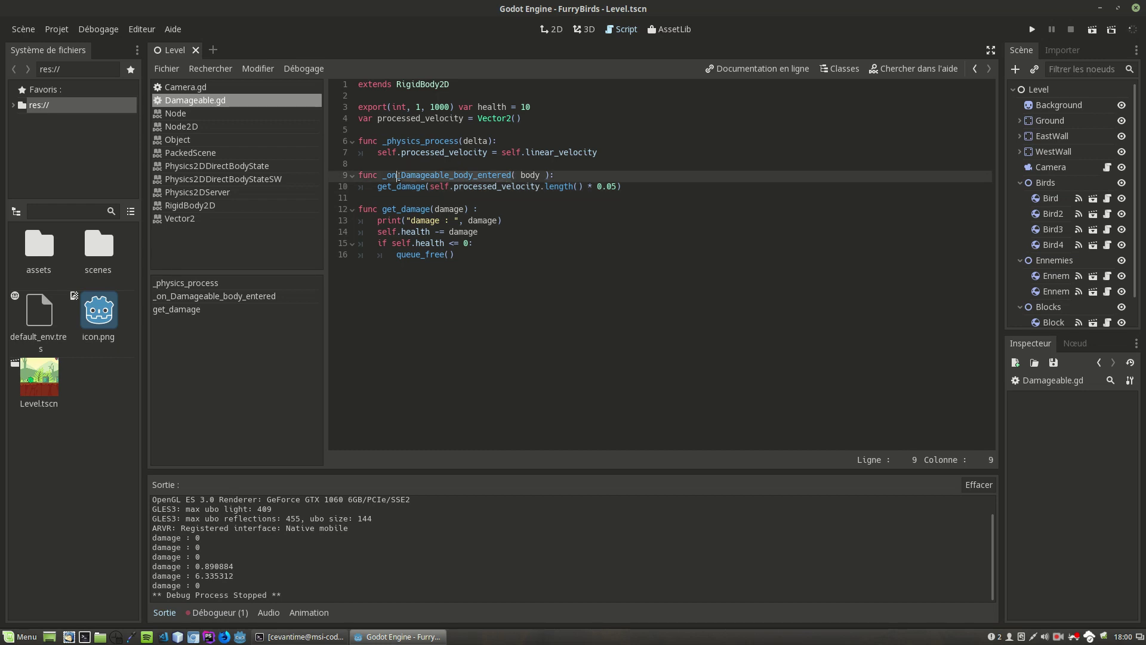
left_click(542, 175)
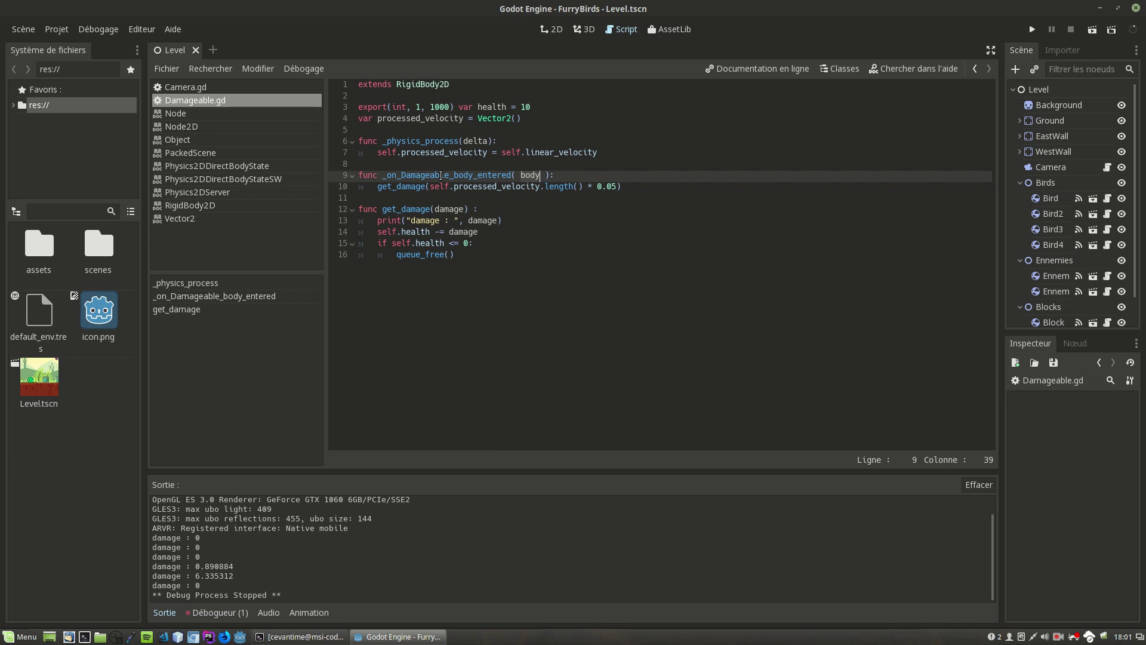
left_click_drag(379, 187, 687, 192)
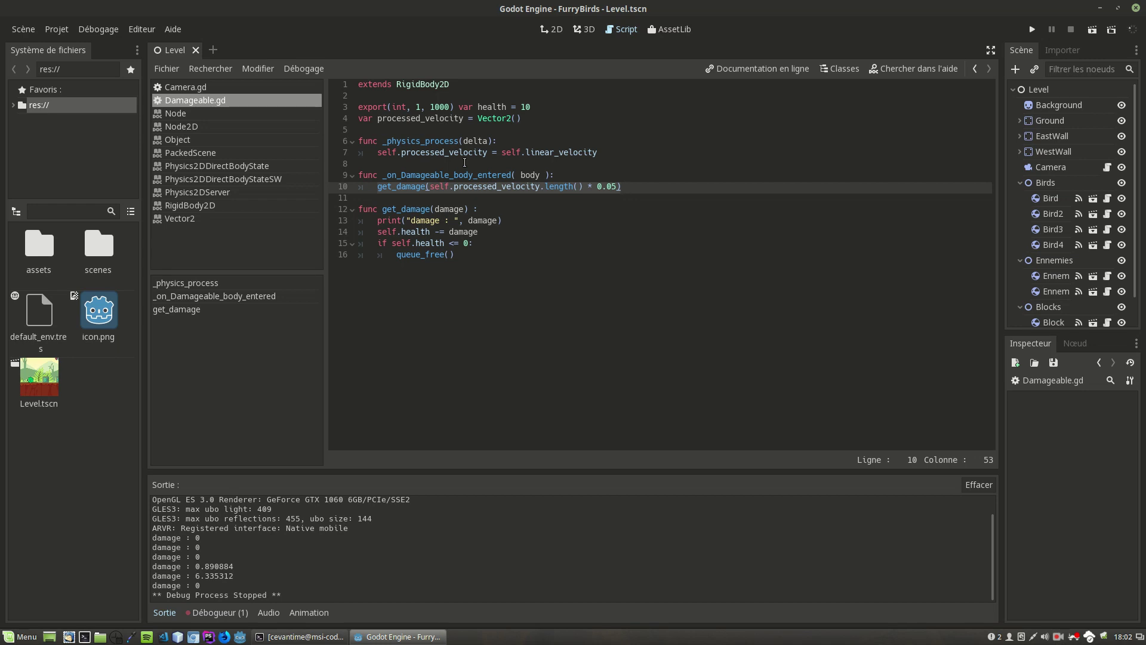
Add a func _integrate_forces(state) header after _physics_process
left_click(467, 162)
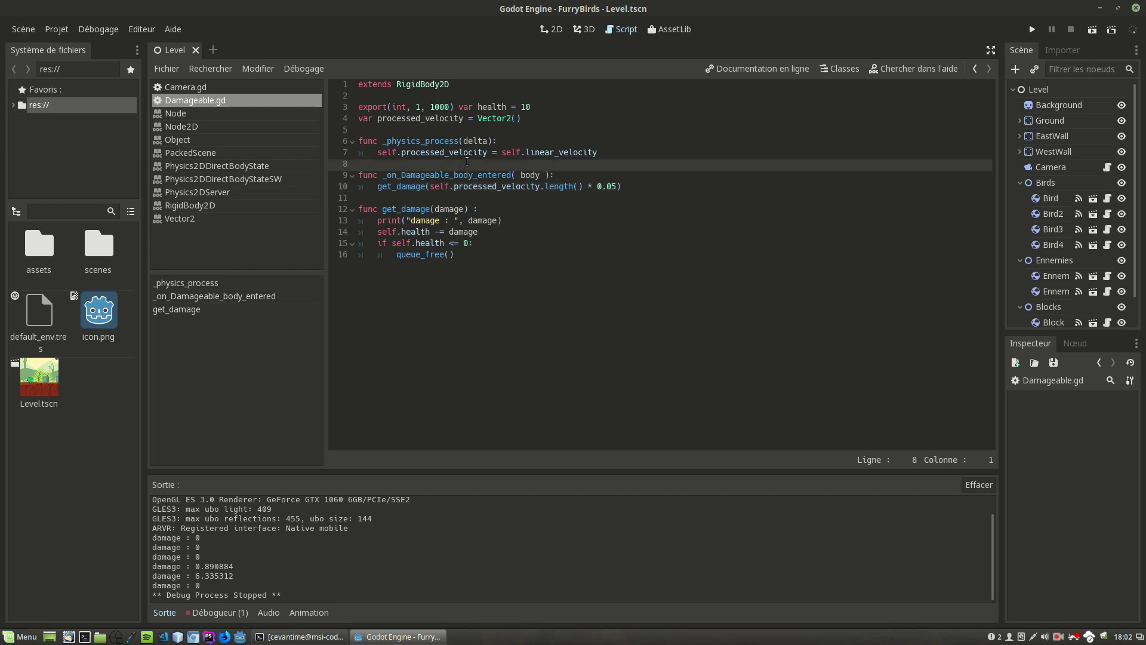
key("Return")
key("Return")
key("Up")
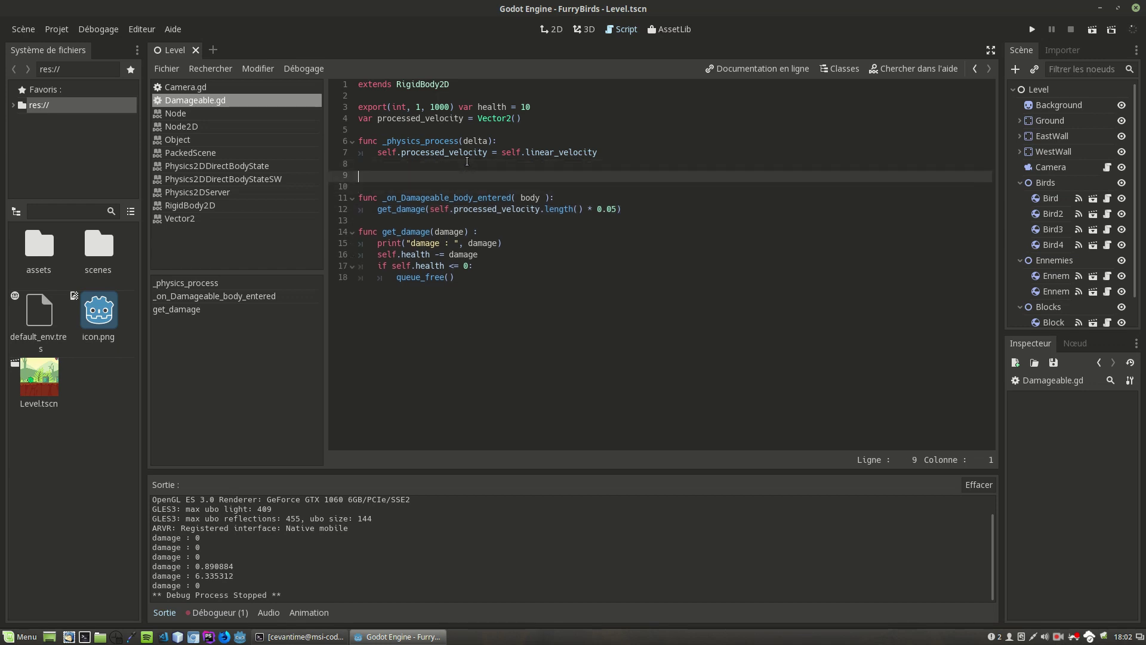
type("func _")
type("in")
key("Down")
key("Return")
key("Left")
key("Left")
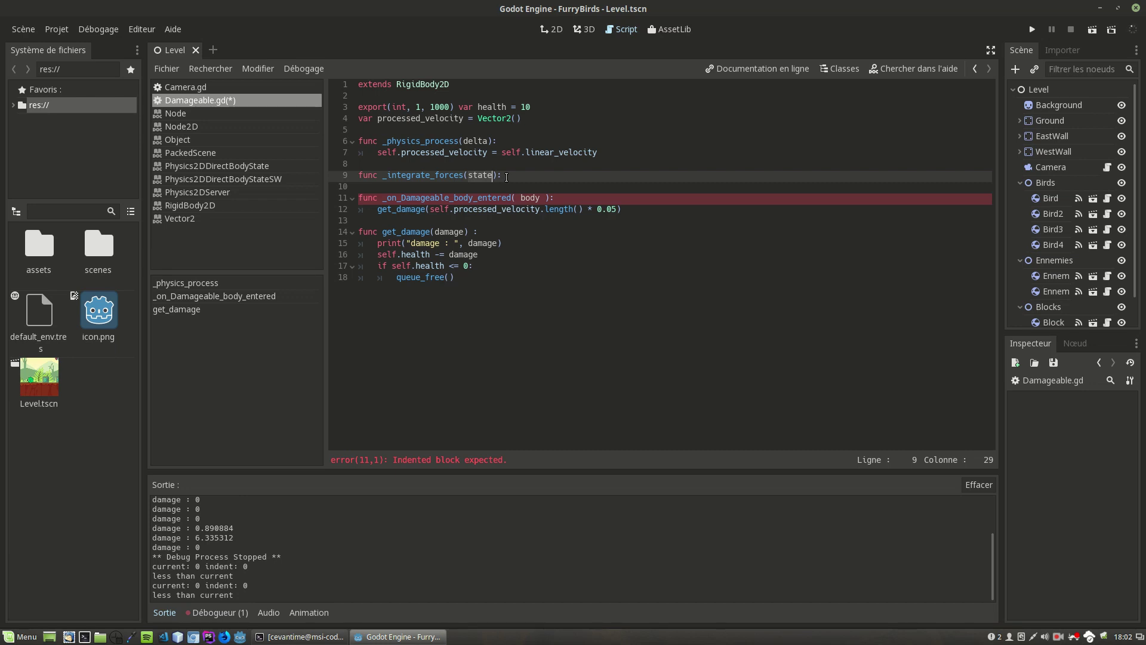
left_click(506, 177)
Loop over range(0, state.get_contact_count()), assigning state.get_contact_collider_object(i) to contact
key("Return")
type("for ")
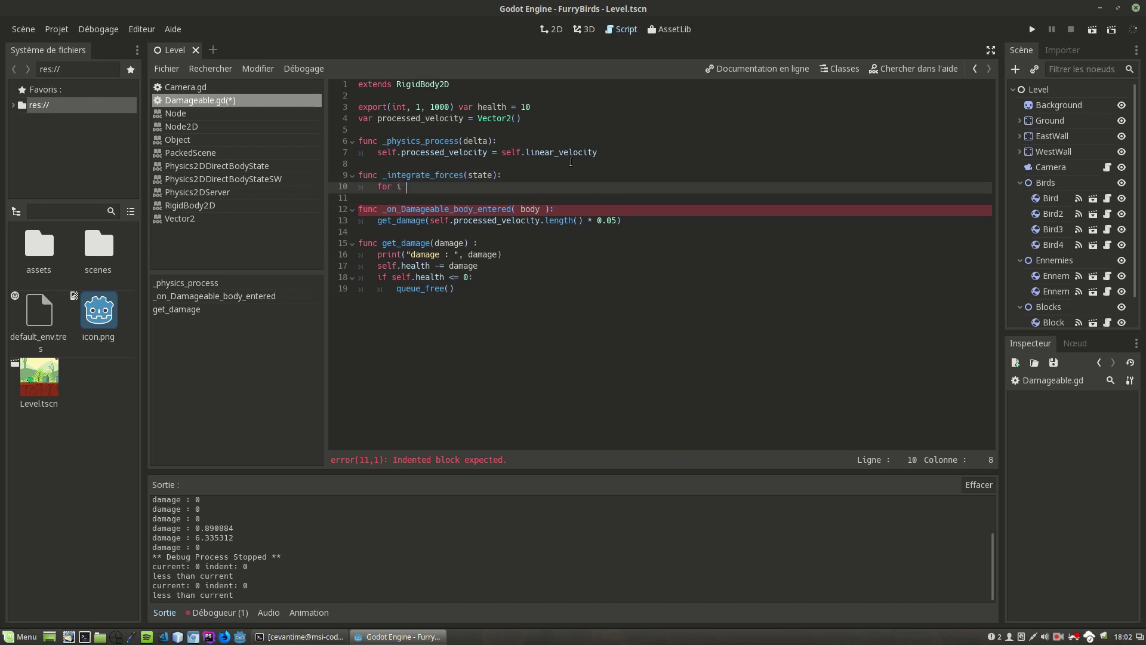
type("i in range(0, ")
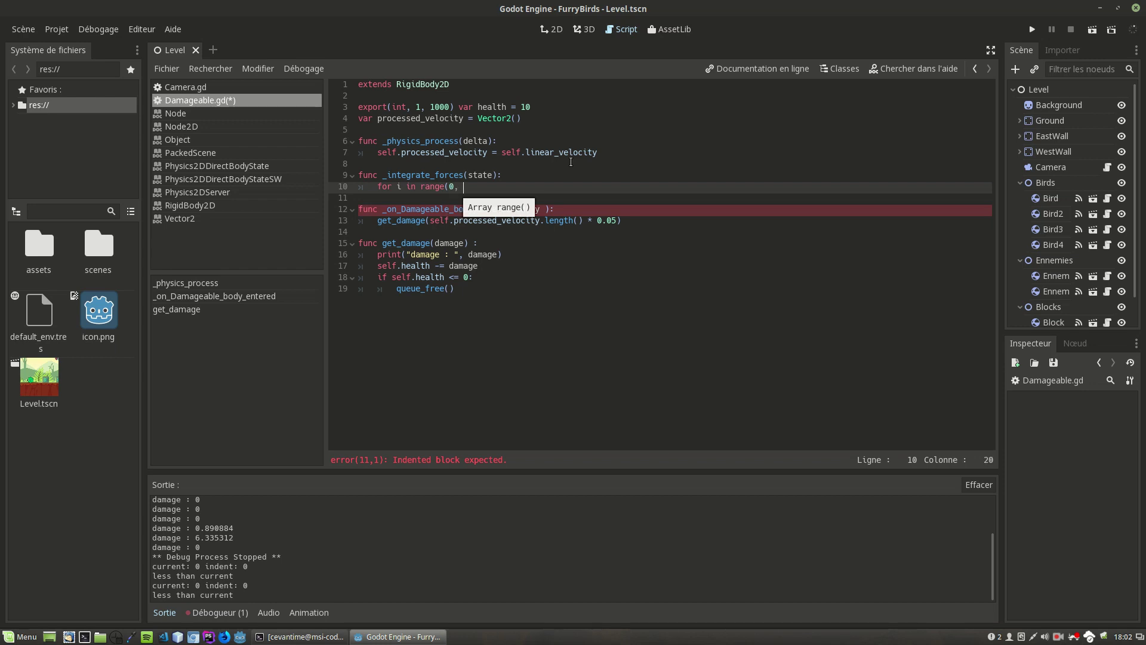
type("s")
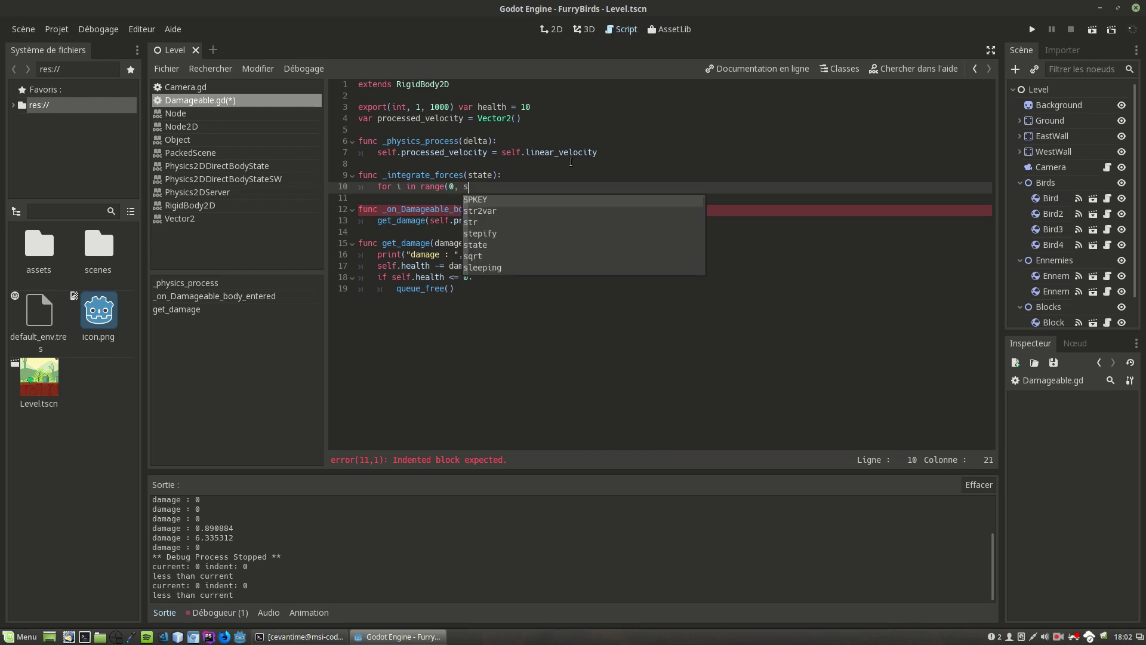
type("tate.get_cou")
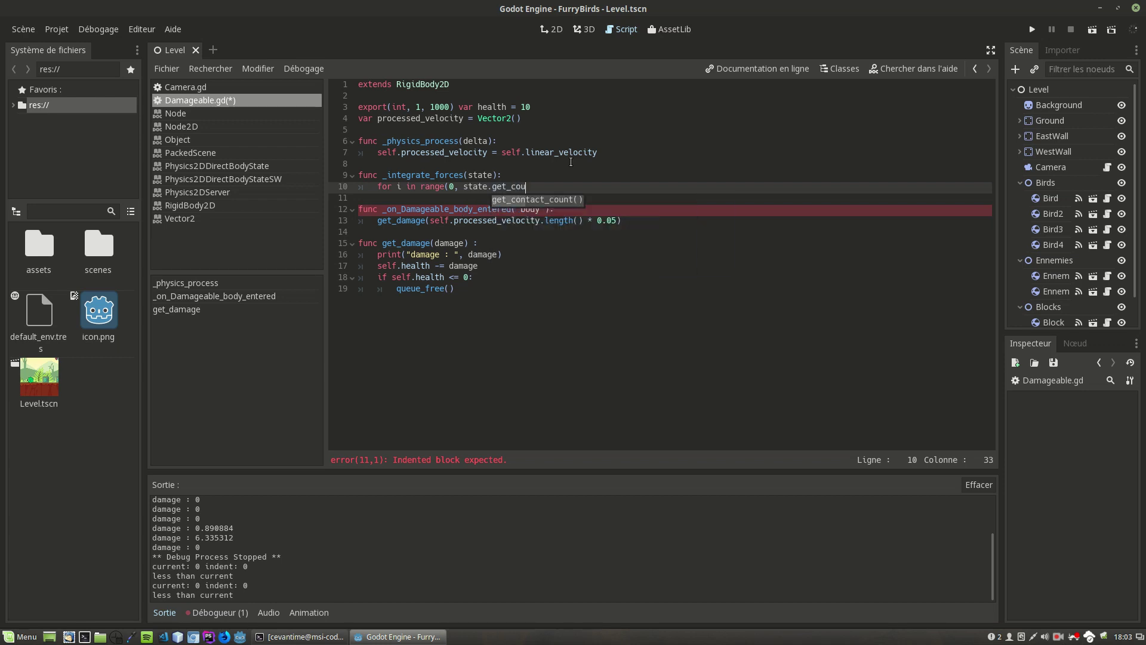
key("Return")
type(")) :")
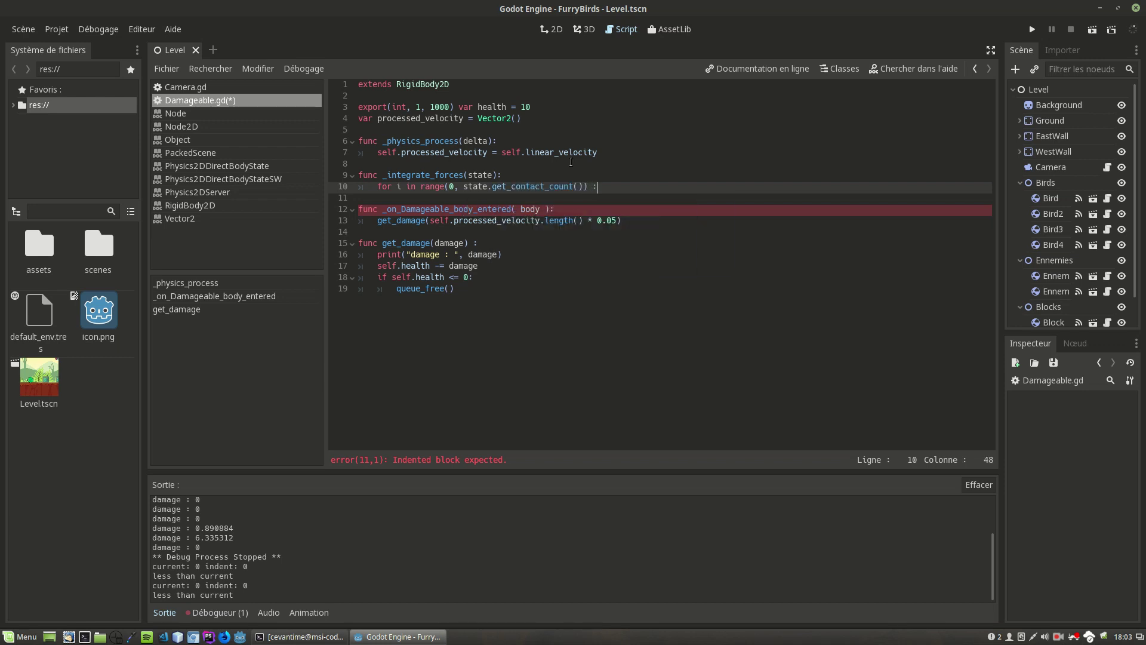
key("Return")
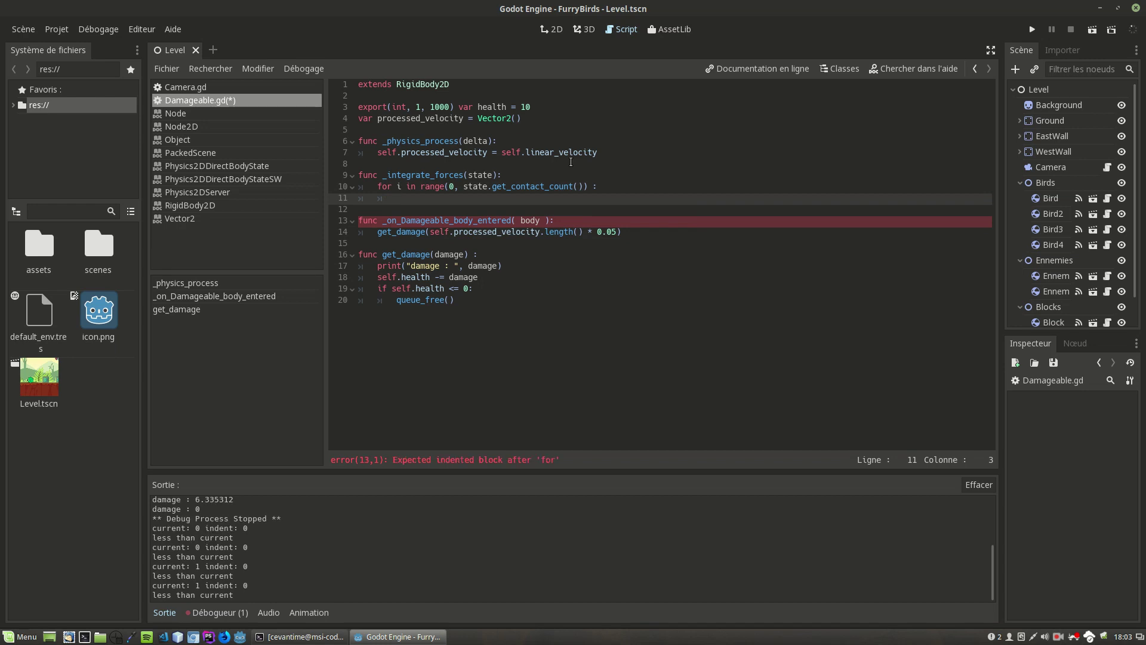
type("var contact = ")
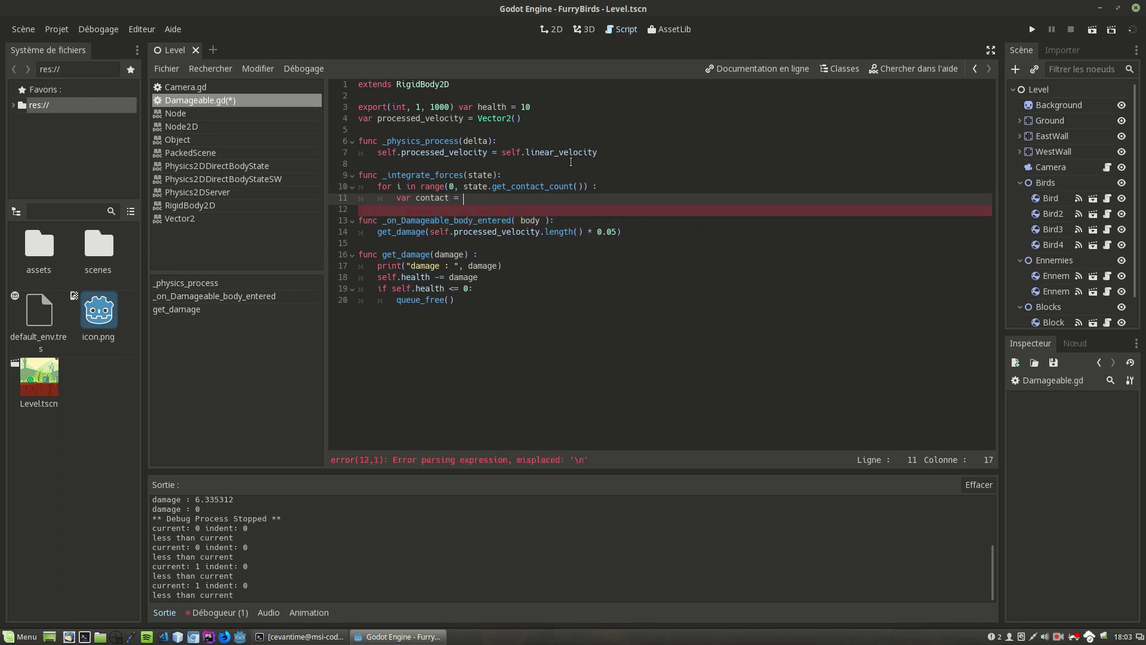
type("s")
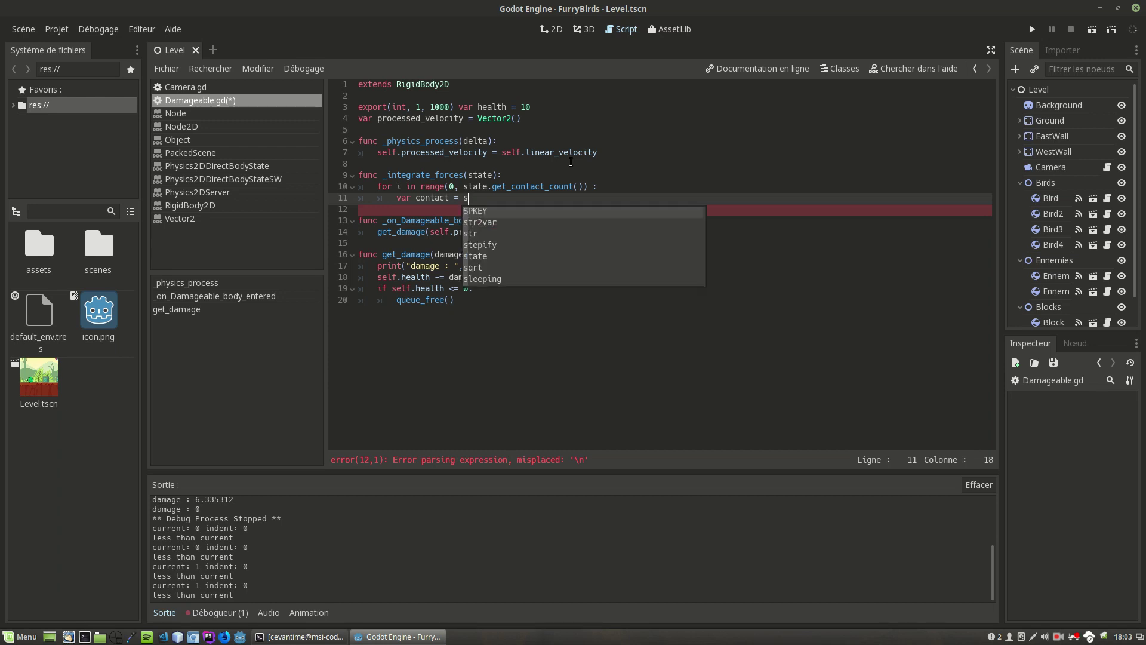
type("tate.get_ob")
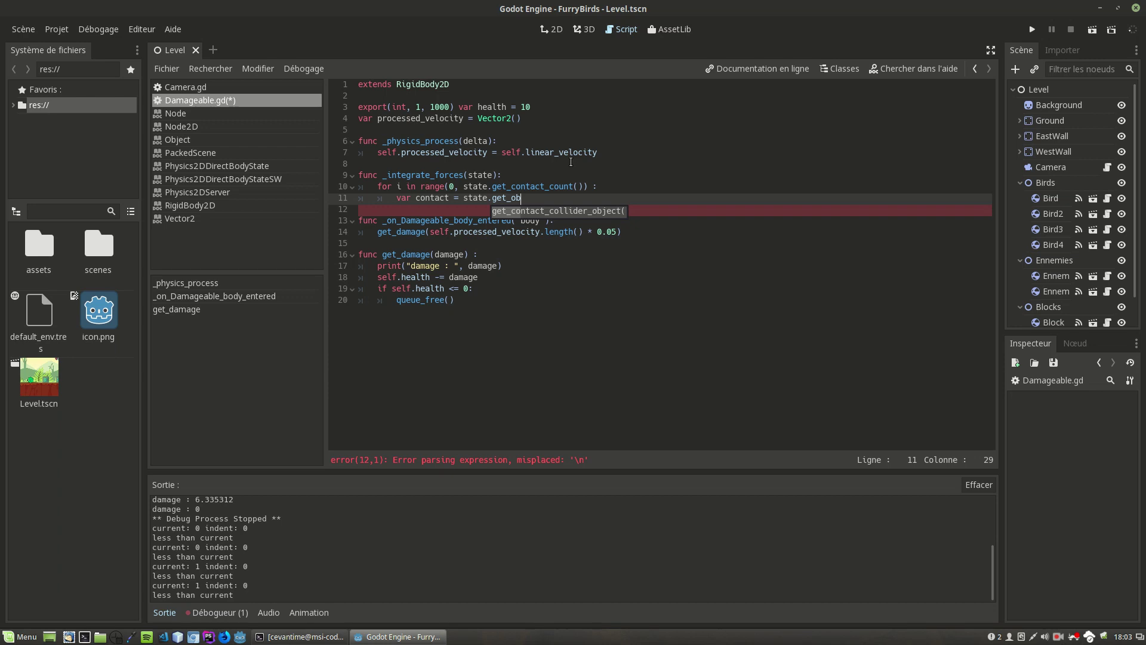
key("Return")
type("i)")
key("Return")
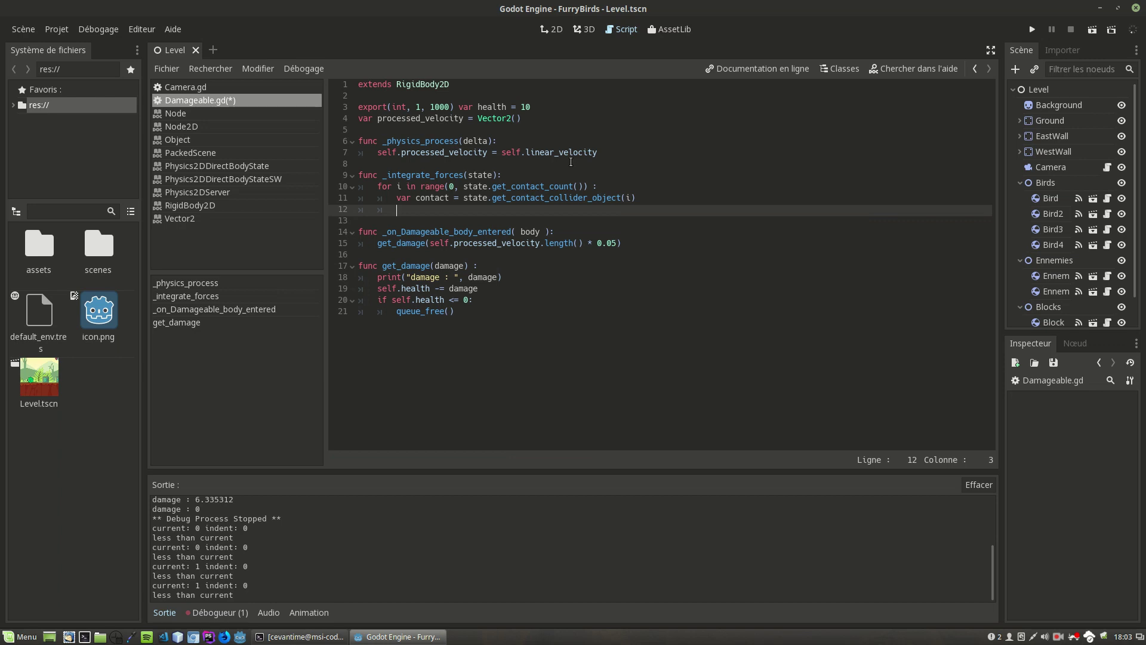
Store state.get_contact_collider_velocity_at_position(i) in a contact_velocity variable
type("var ")
type("contact_")
type("velocity = state.")
type("get_")
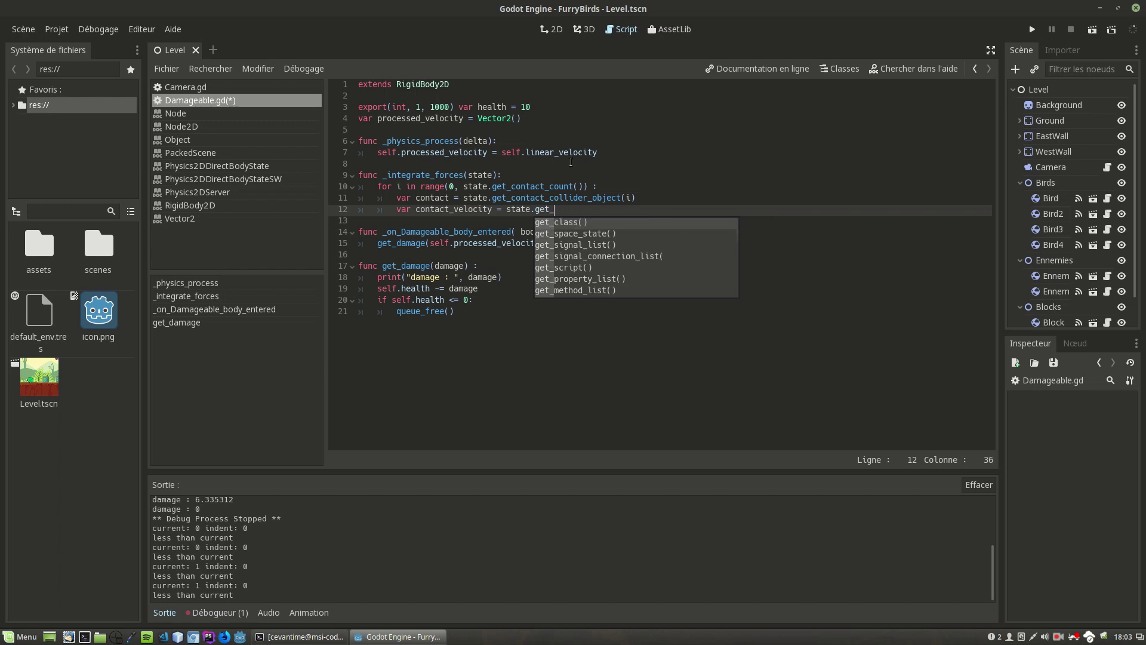
type("co")
key("Return")
type("i)")
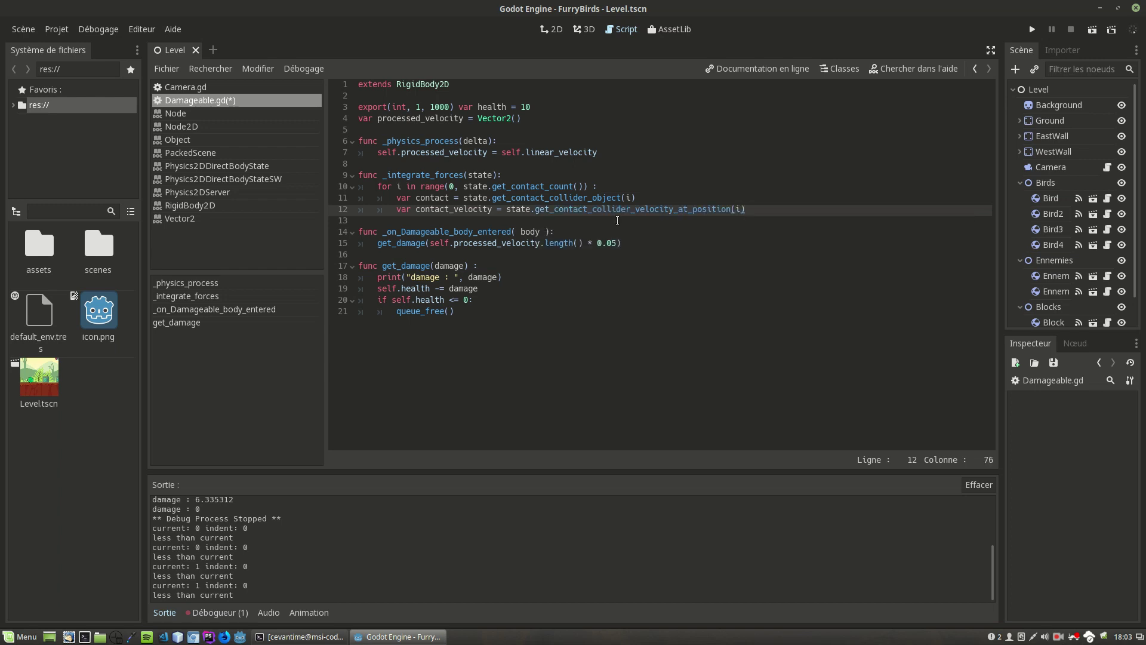
key("Left")
key("Left")
key("Left")
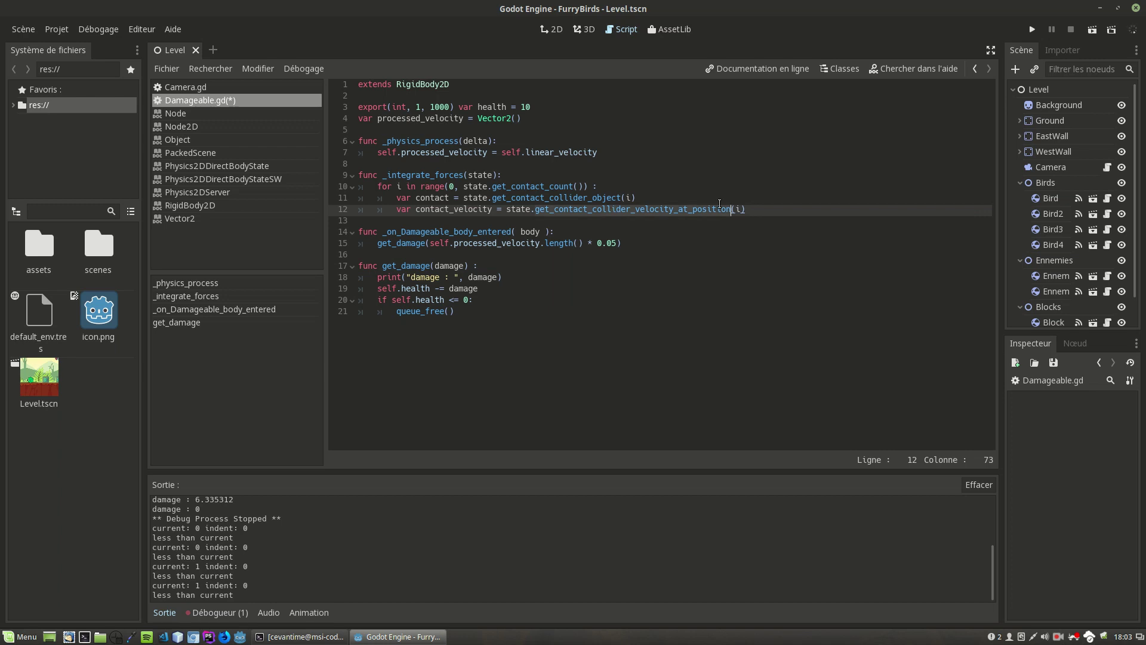
key("Right")
key("Right")
key("Right")
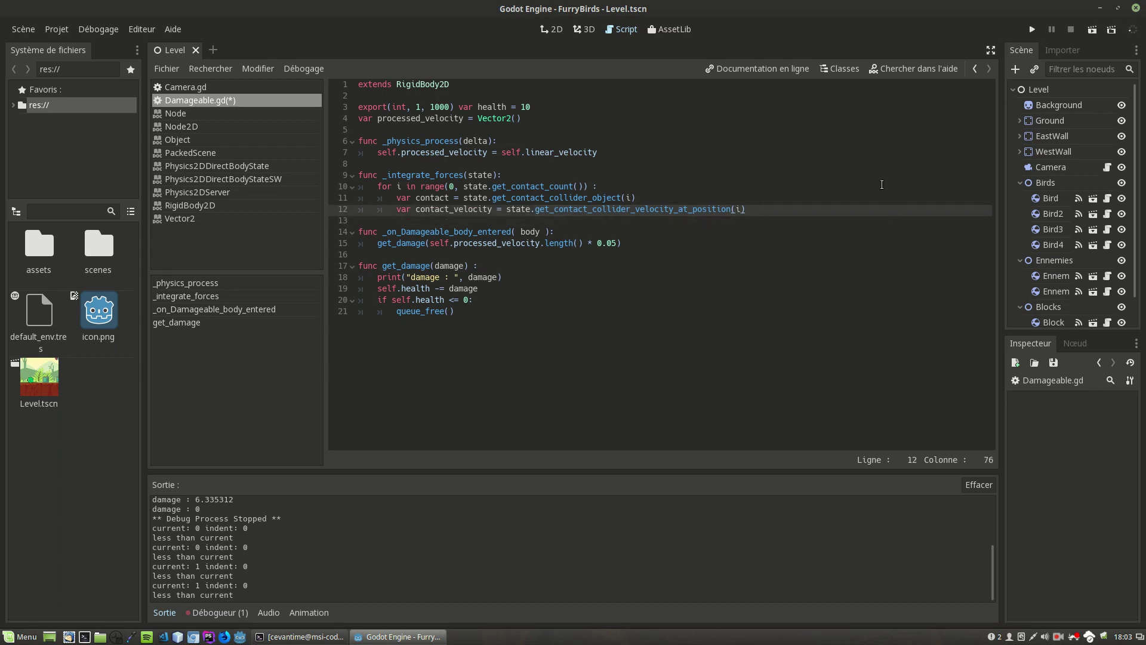
Write var v = contact_velocity - self_velocity on a new loop line
key("Return")
key("Return")
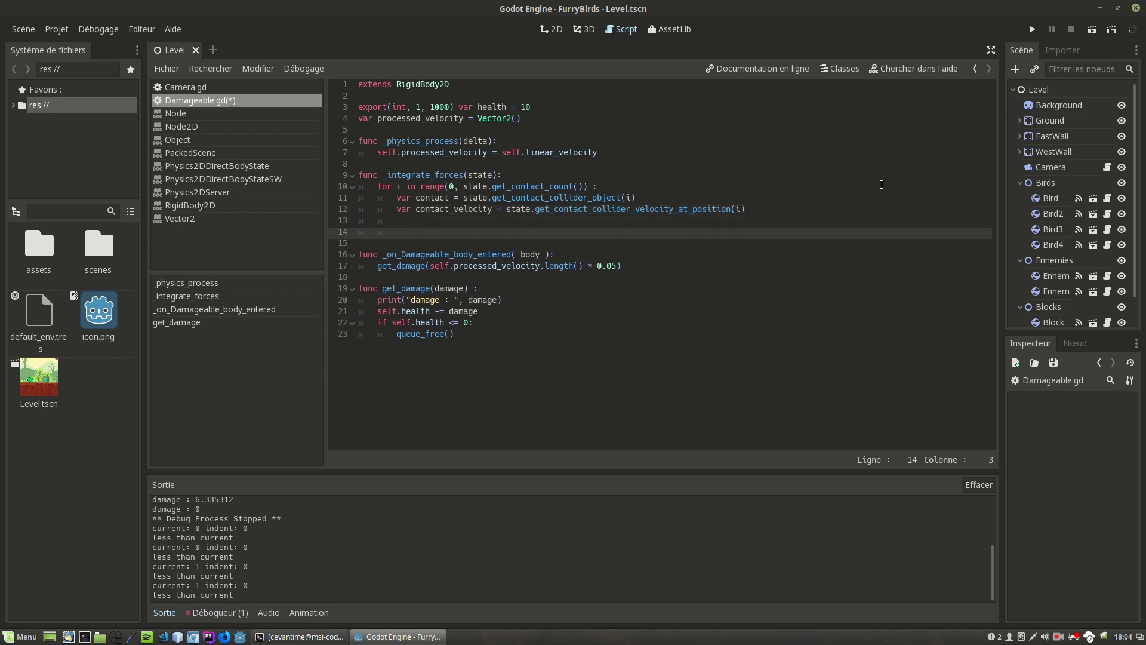
type("var v = c")
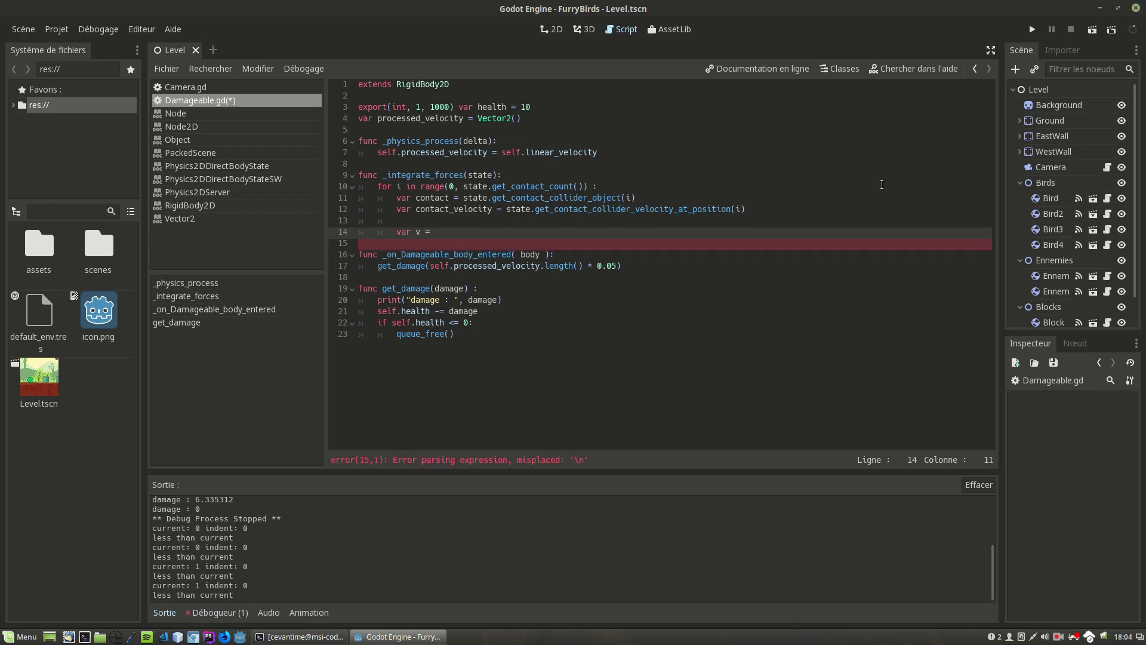
type("ontact_ve")
key("Return")
type("self_")
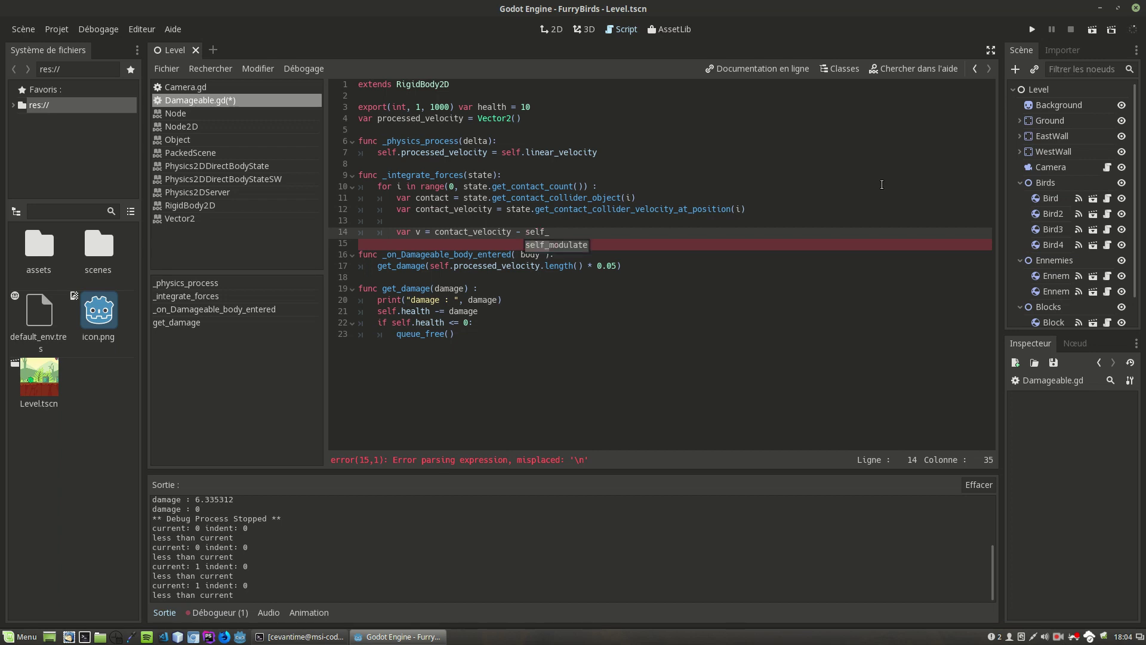
type("velocity")
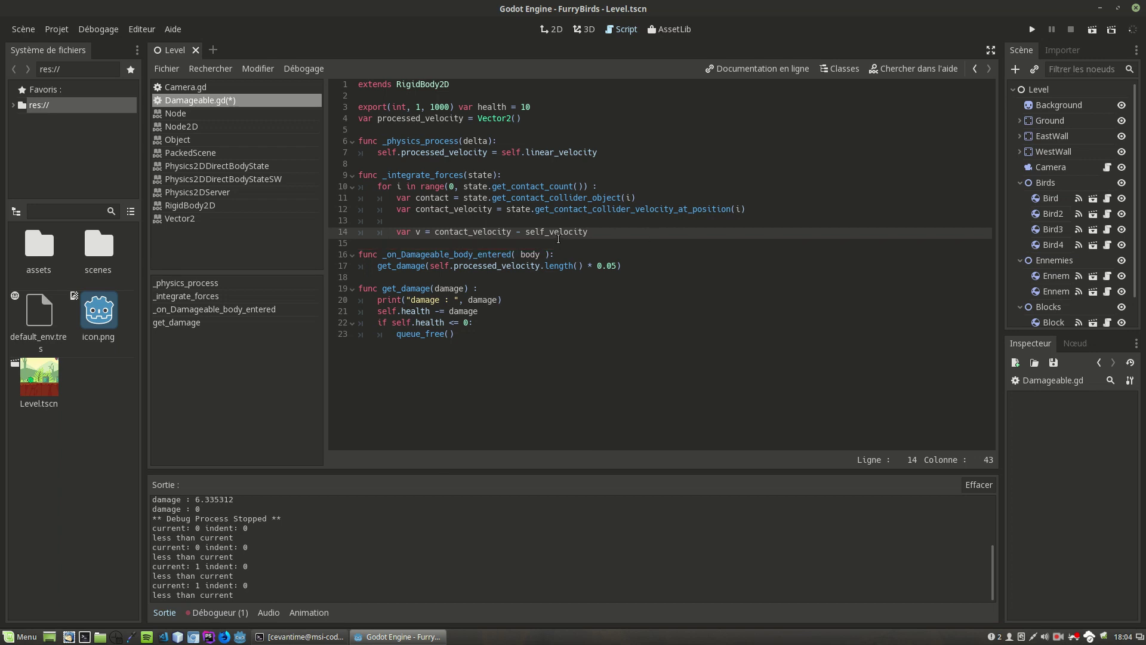
Begin a var self_velocity declaration on line 13, checking processed_velocity and the collision slide
left_click(528, 221)
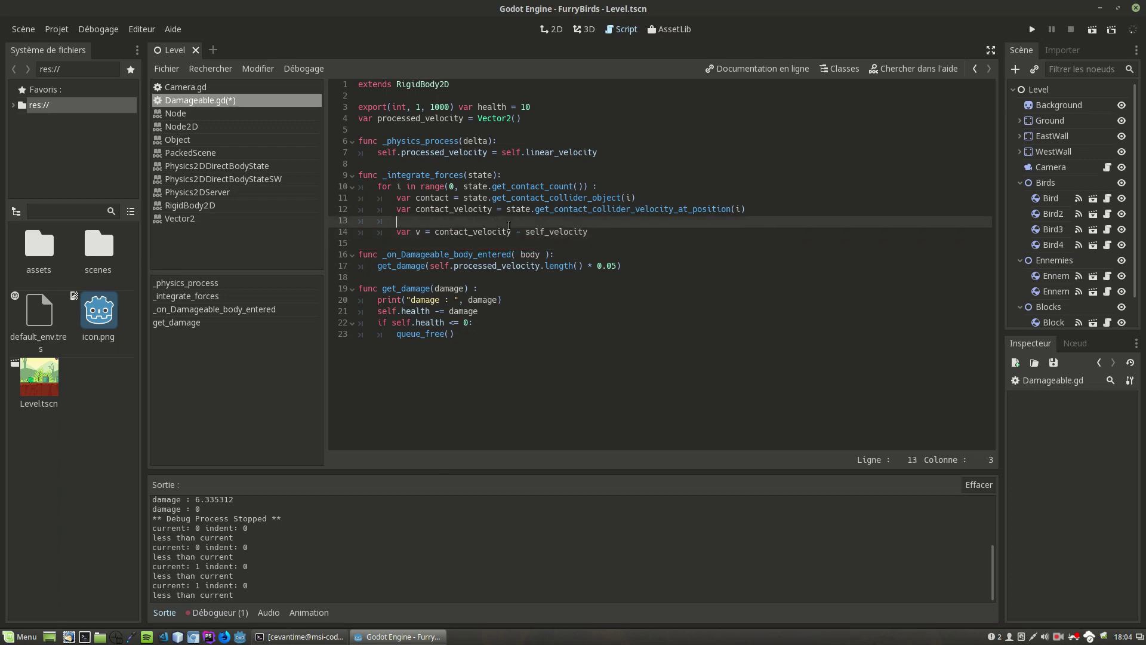
type("var self_velocity =")
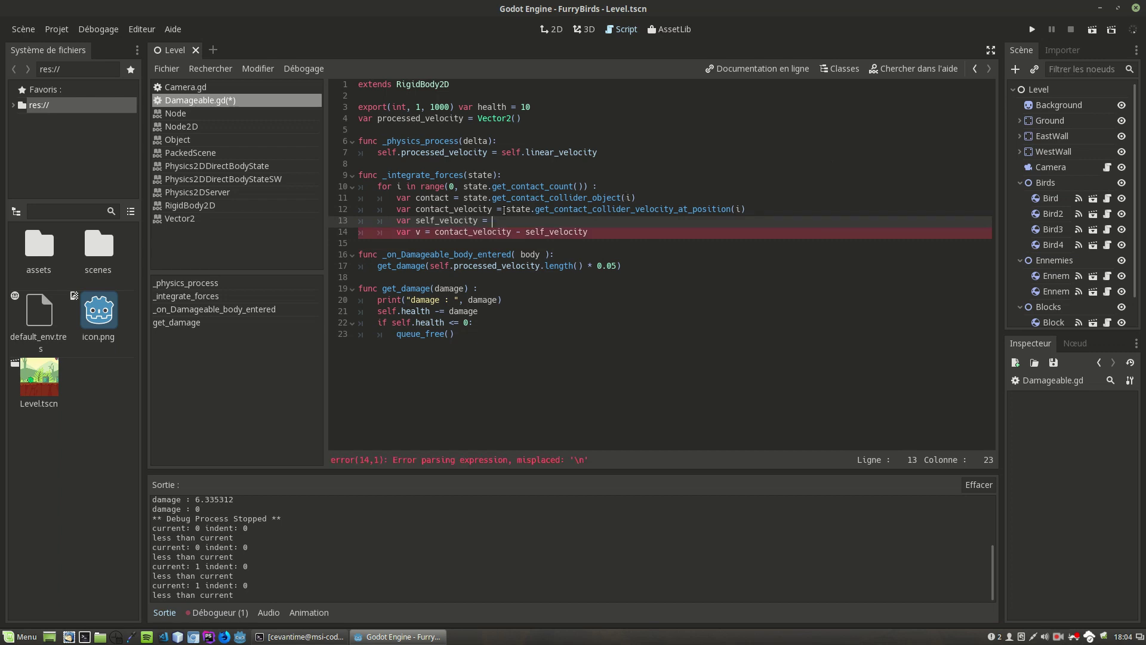
left_click(532, 210)
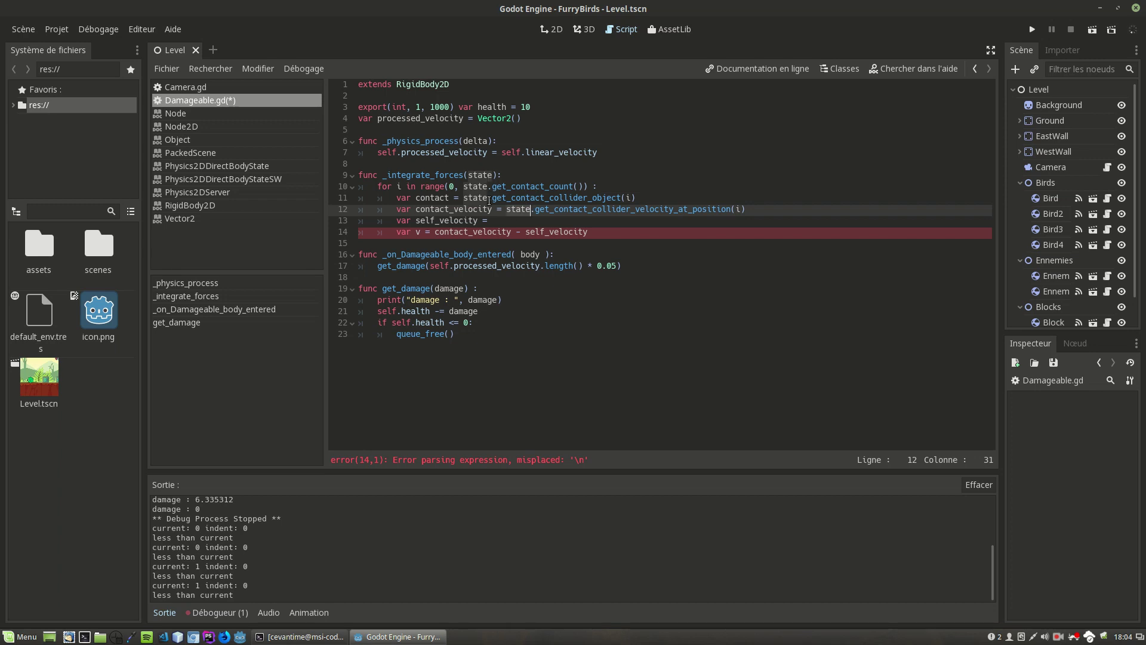
left_click(499, 221)
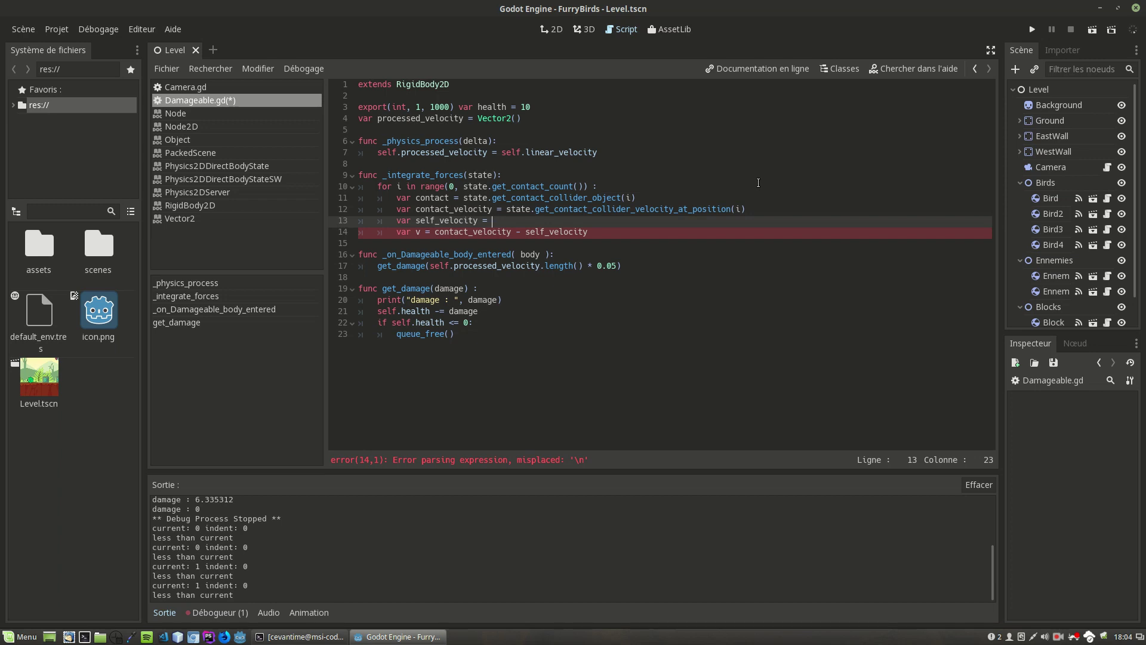
left_click_drag(403, 154, 490, 149)
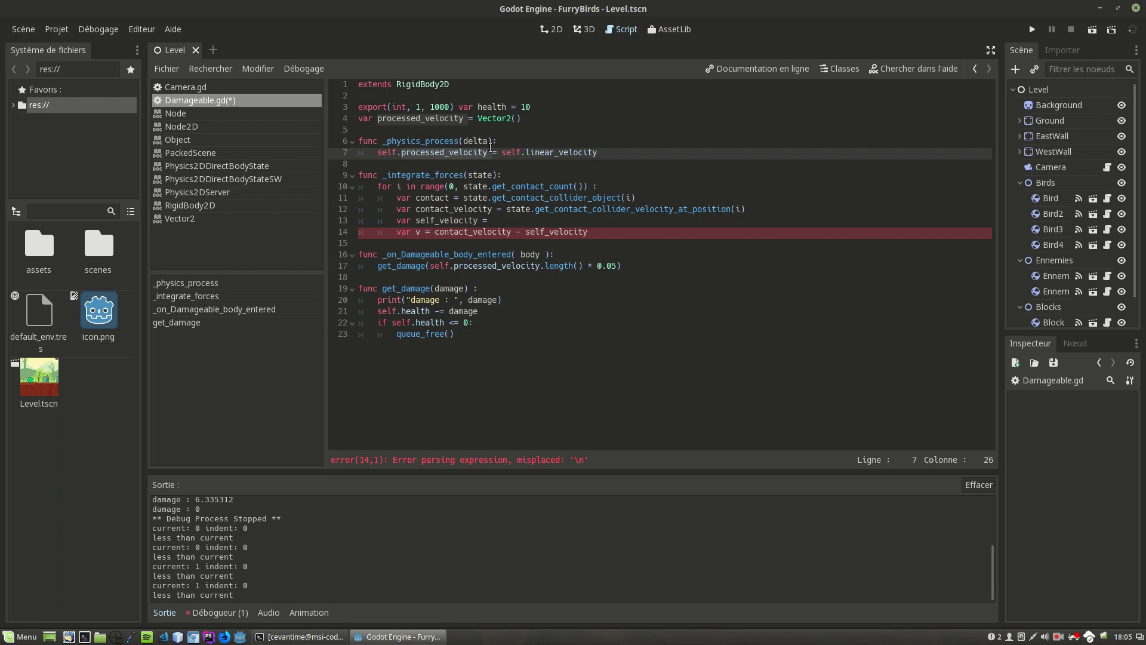
key("ctrl+alt+Right")
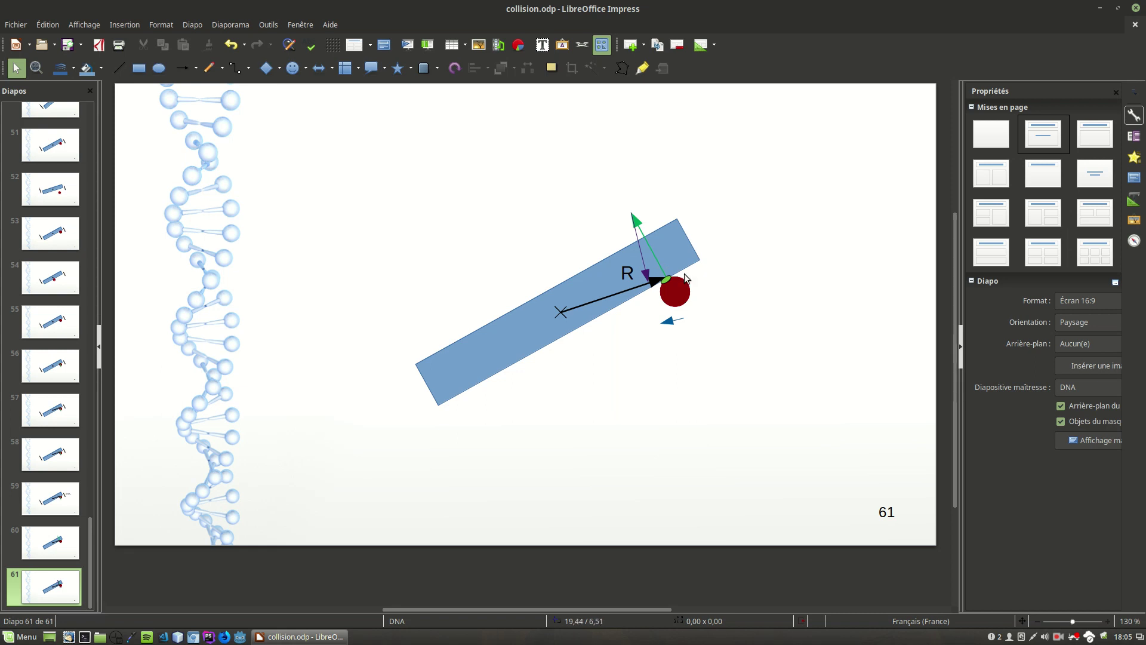
key("ctrl+alt+Left")
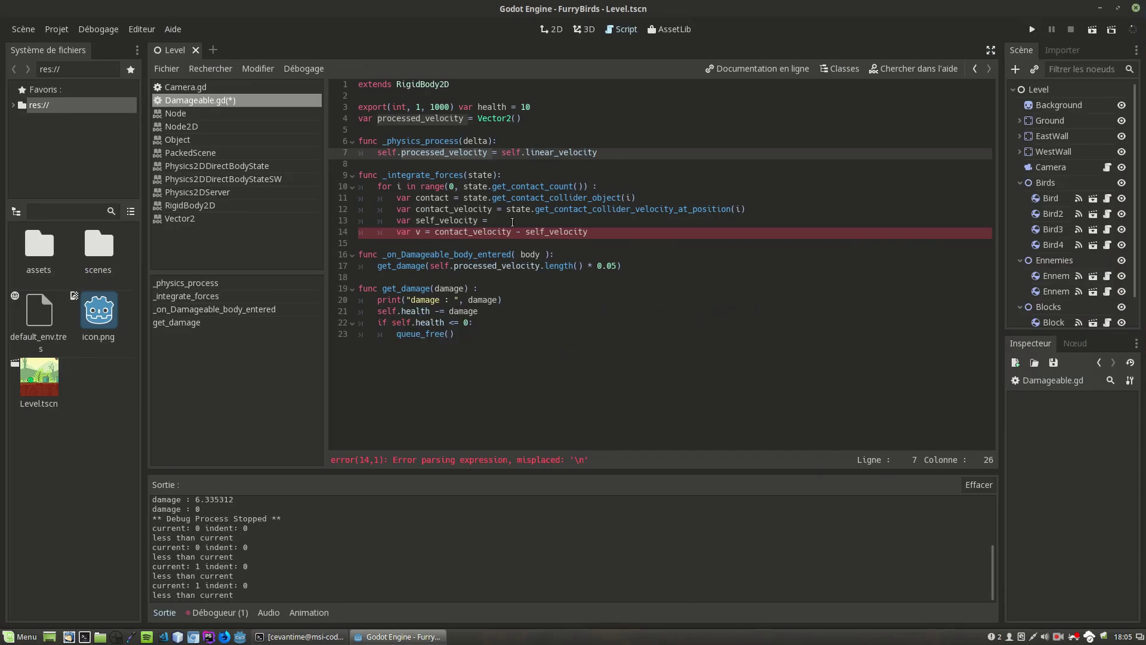
Start self_velocity's value with self.processed_velocity on line 13
left_click(512, 222)
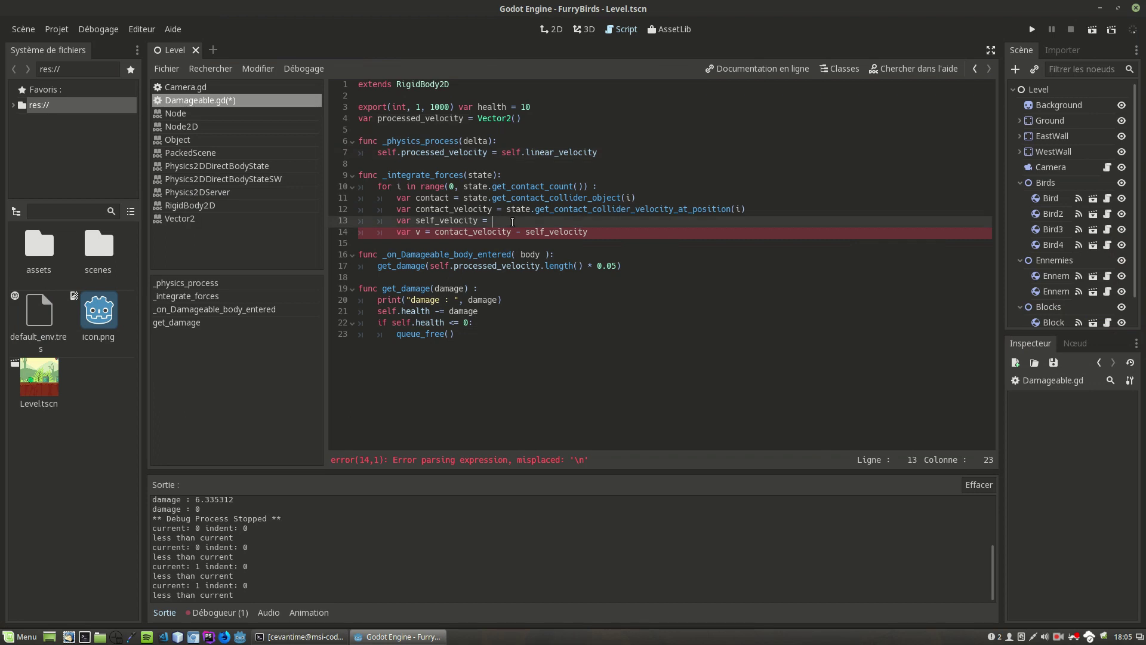
type("self.")
type("pr")
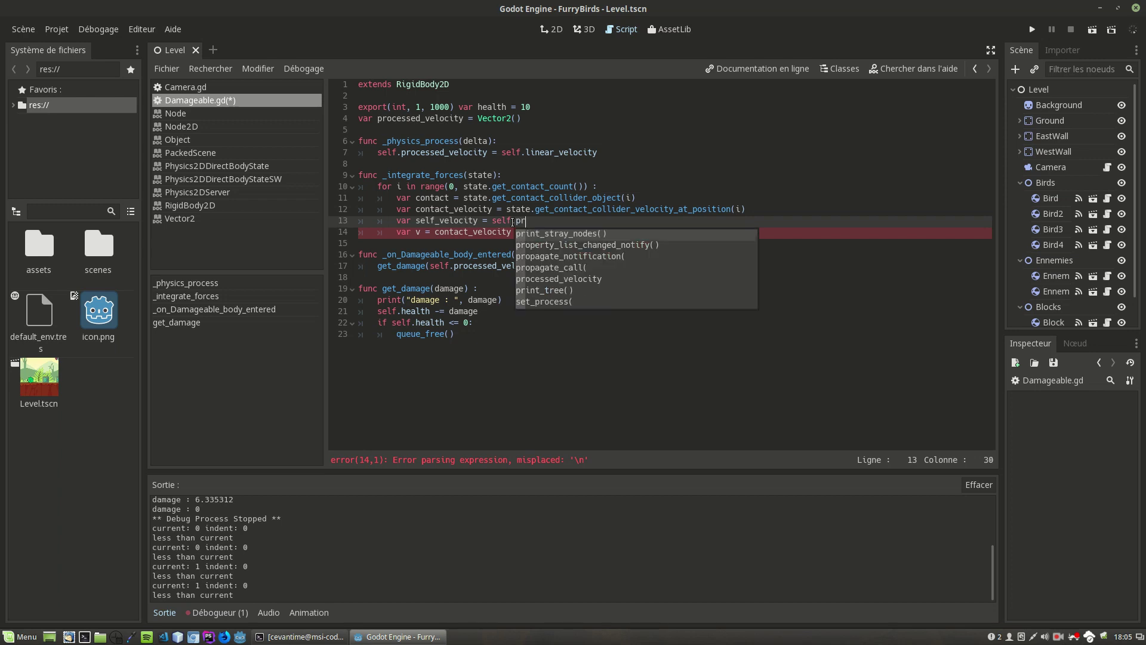
type("oce")
key("Return")
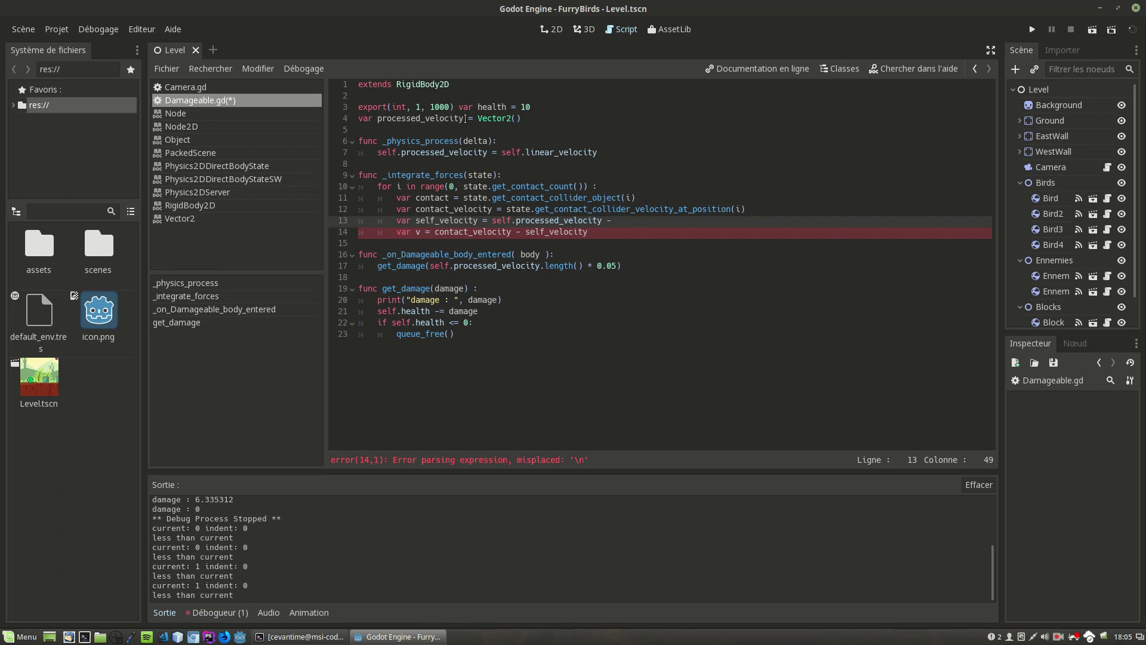
Start a var processed_angular_velocity = Vector declaration under processed_velocity
left_click(644, 113)
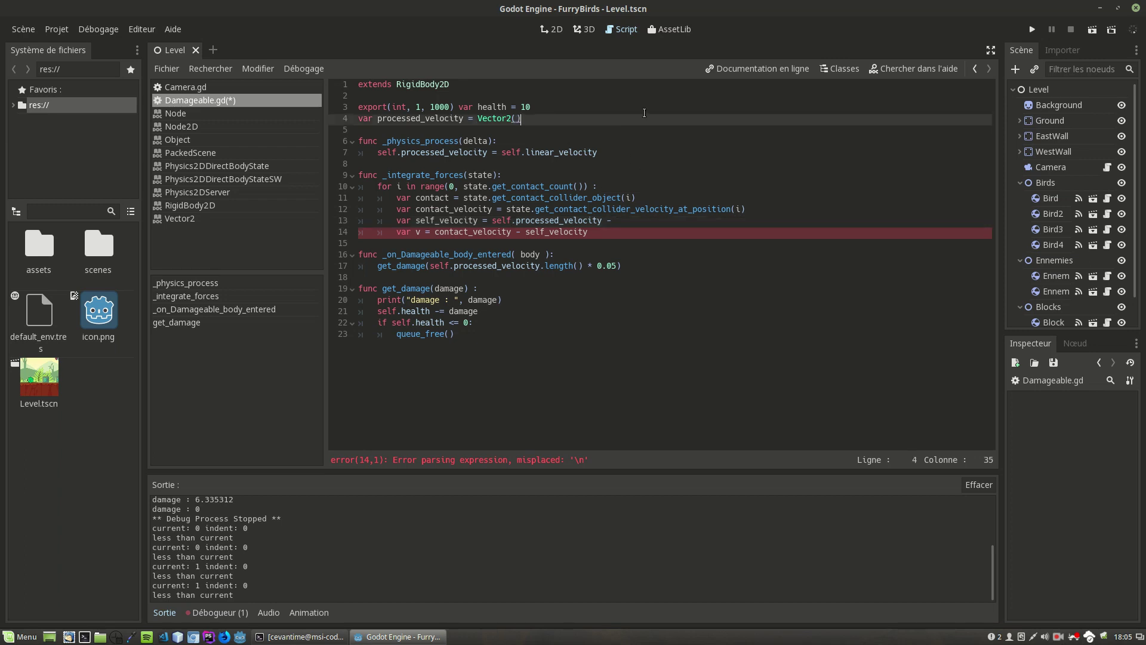
key("Return")
type("var processed_angular_")
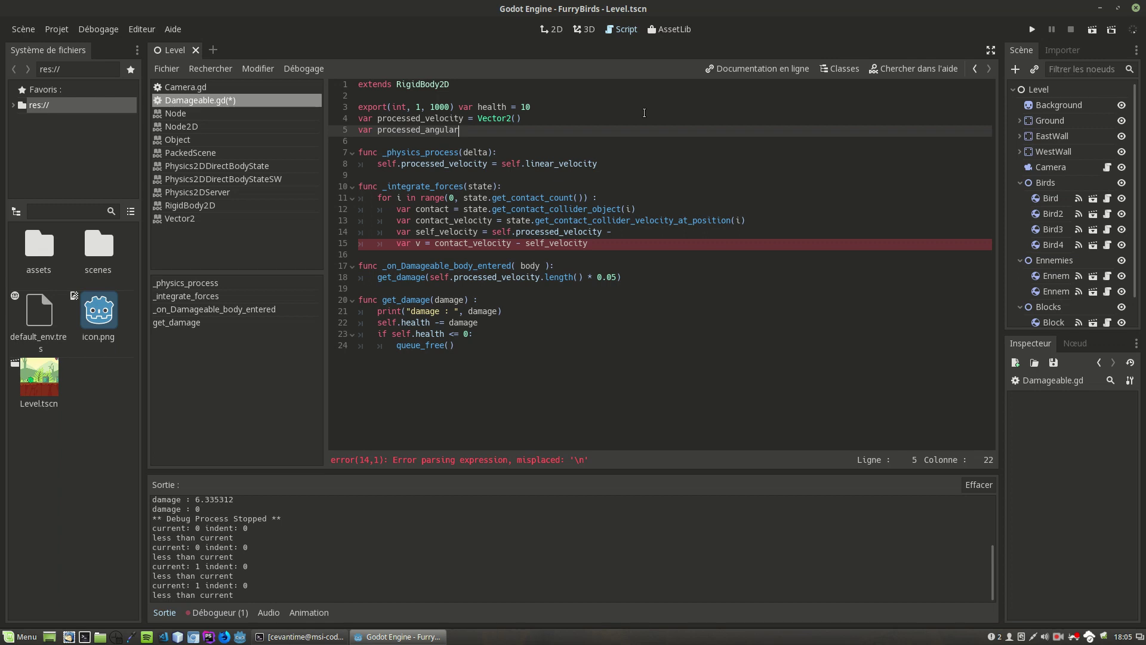
type("velocity")
type(" = Vector")
Complete line 5 as var processed_angular_velocity = Vector2()
key("Return")
type("(")
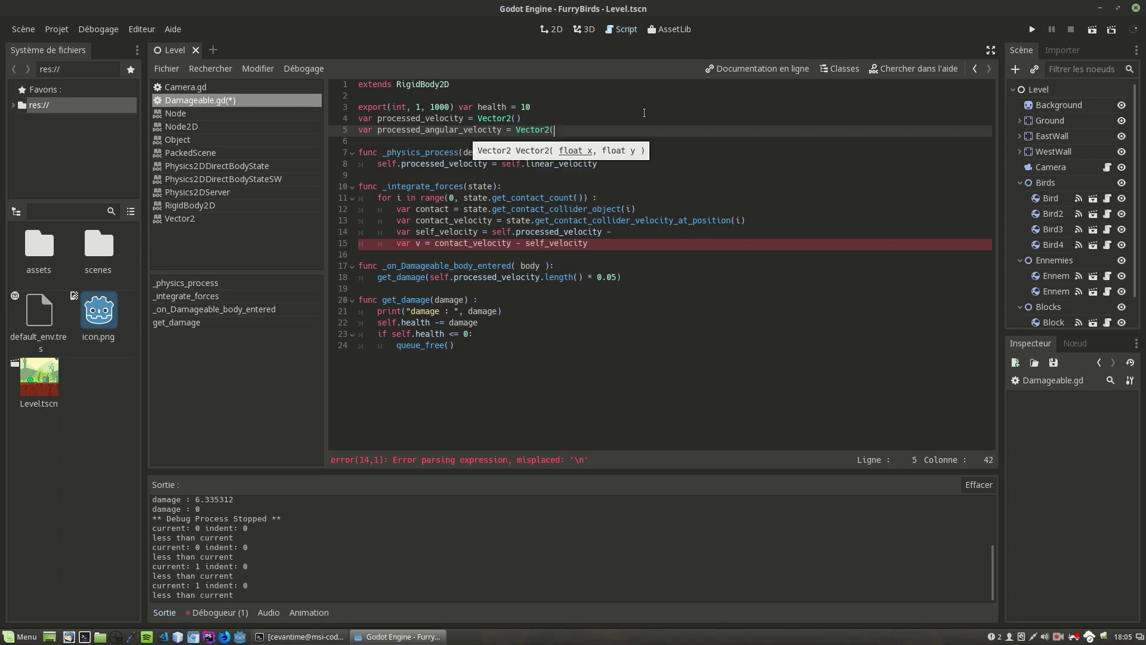
type(")")
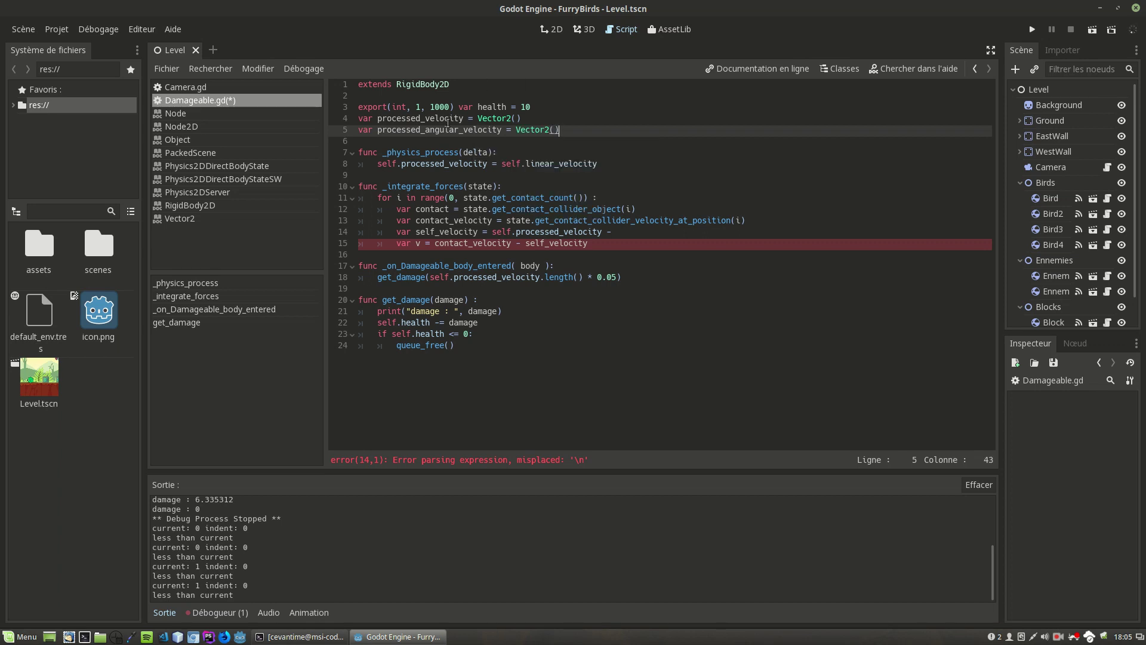
double_click(463, 129)
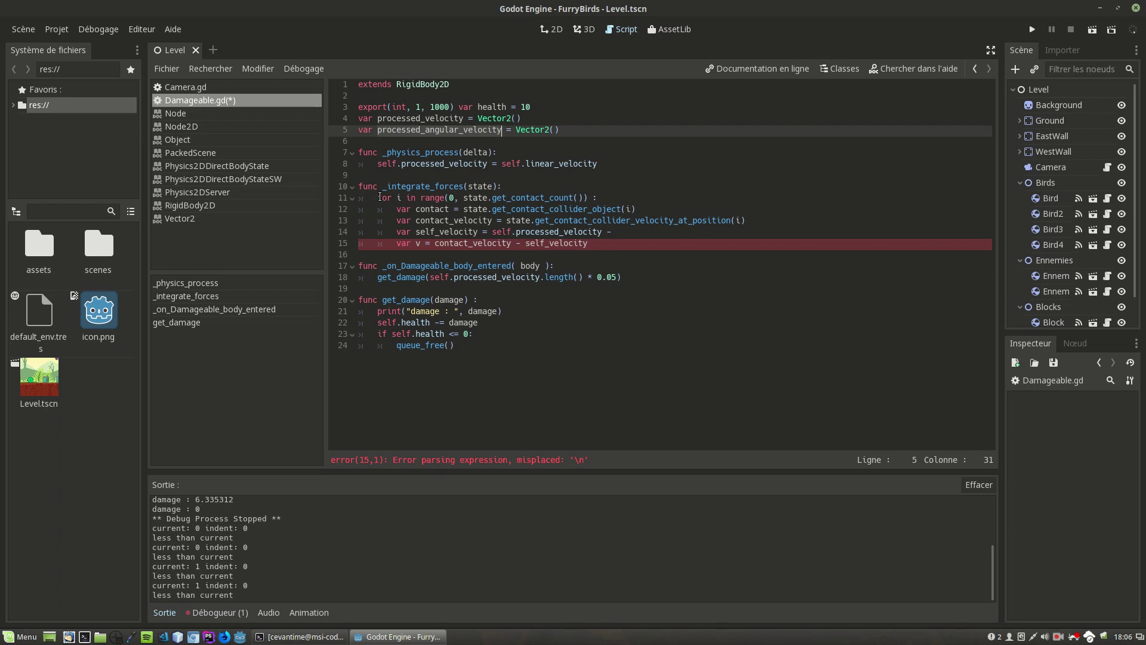
left_click_drag(377, 198, 622, 244)
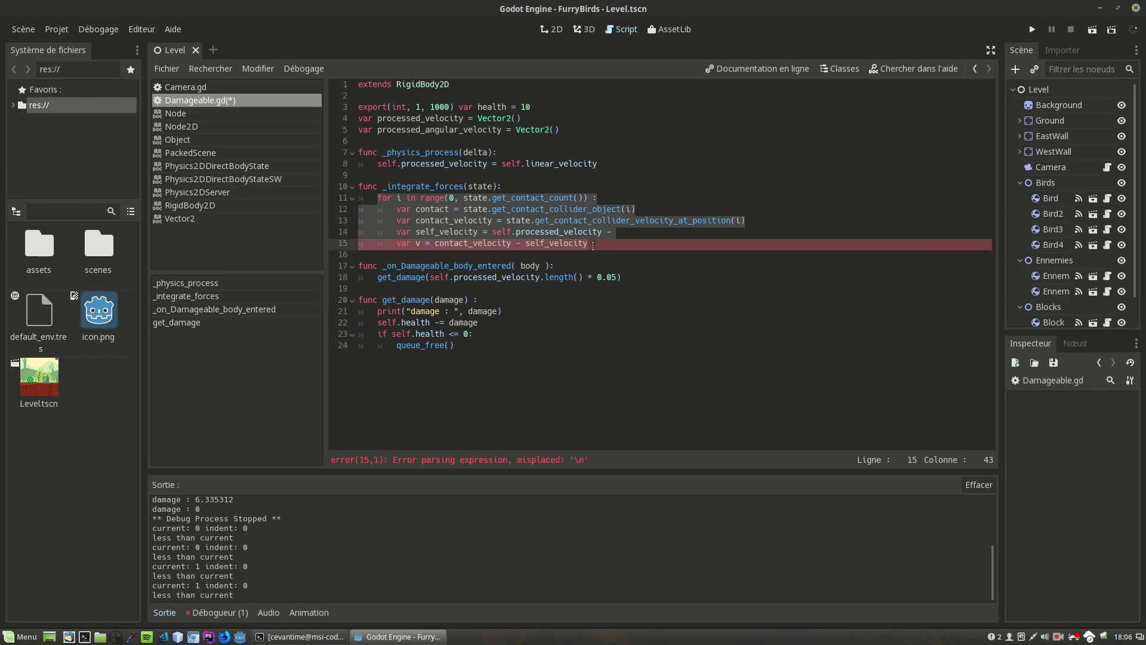
left_click_drag(601, 238, 373, 198)
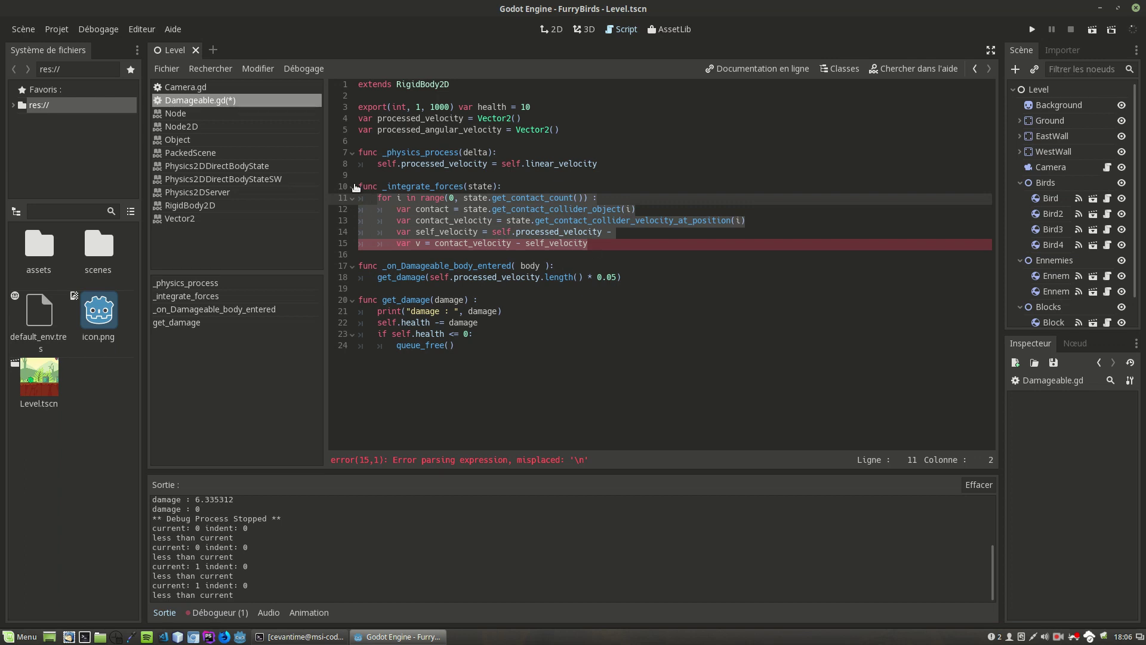
left_click(380, 197)
left_click_drag(380, 197, 599, 242)
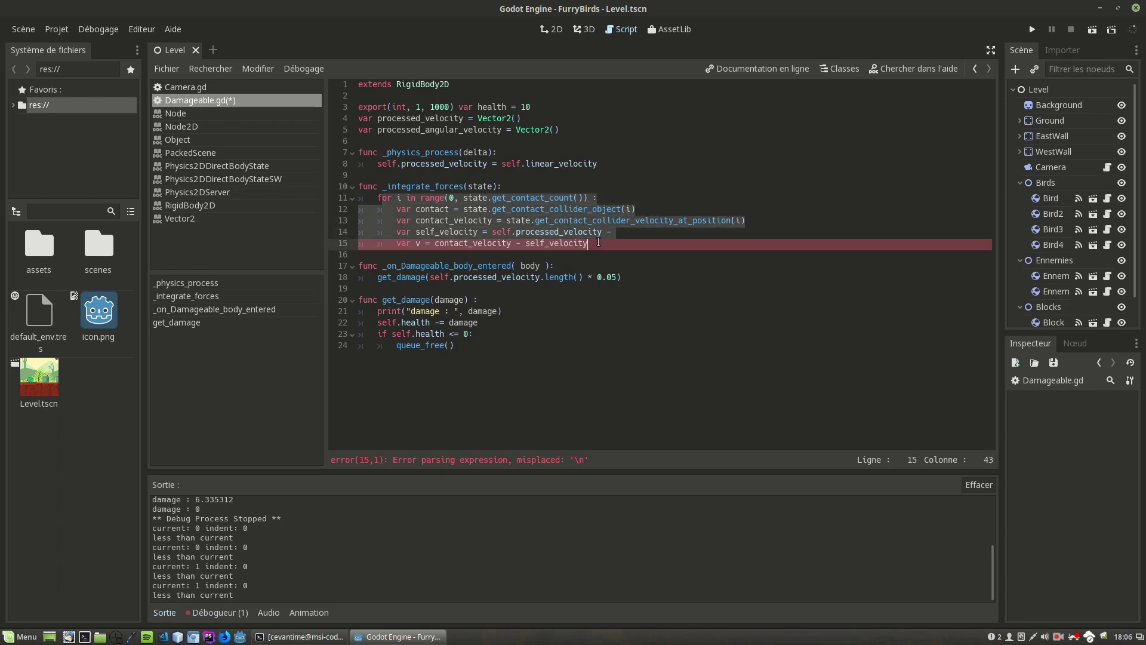
left_click(408, 118)
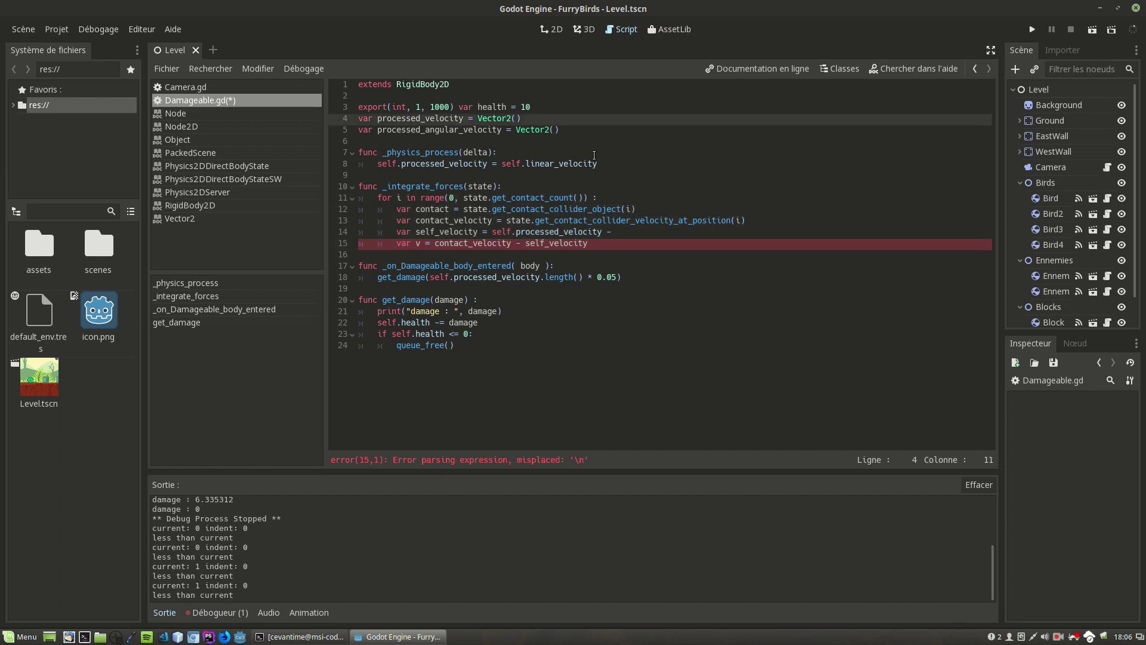
left_click(617, 165)
Assign processed_angular_velocity = self.angular_velocity on line 9
key("Return")
type("self.p")
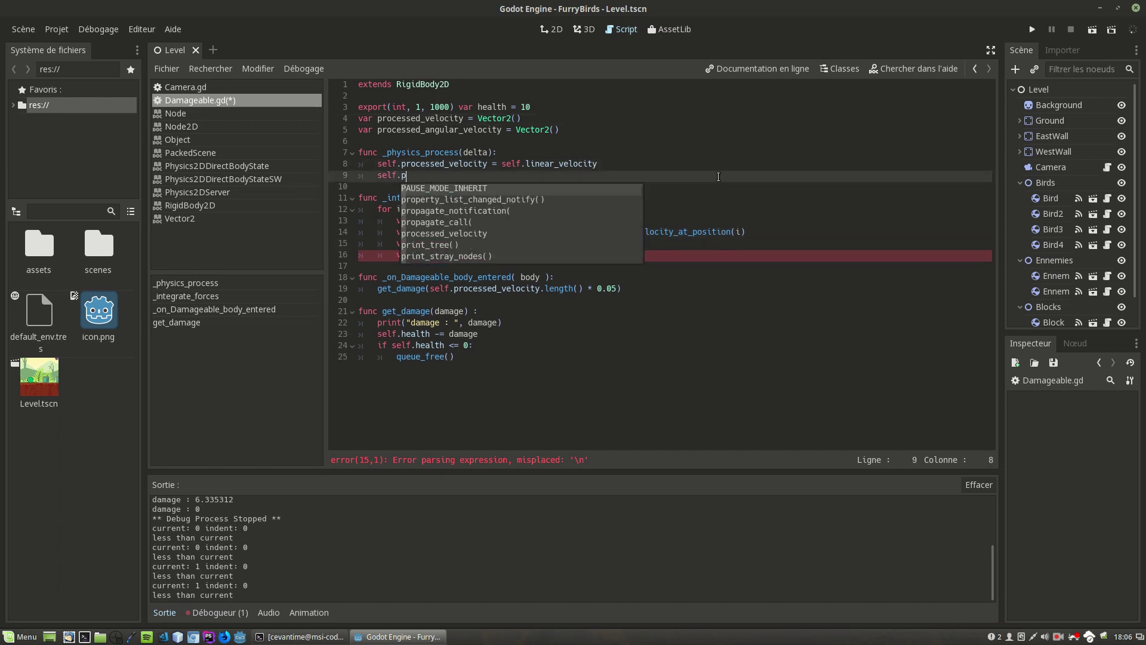
type("ro")
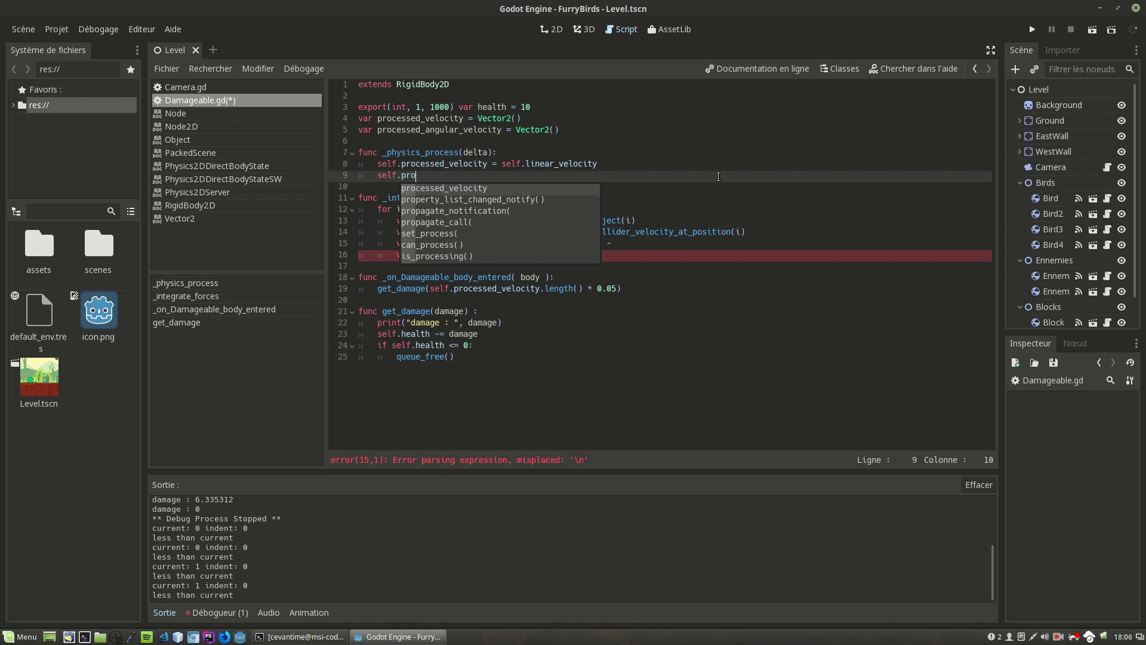
type("ce")
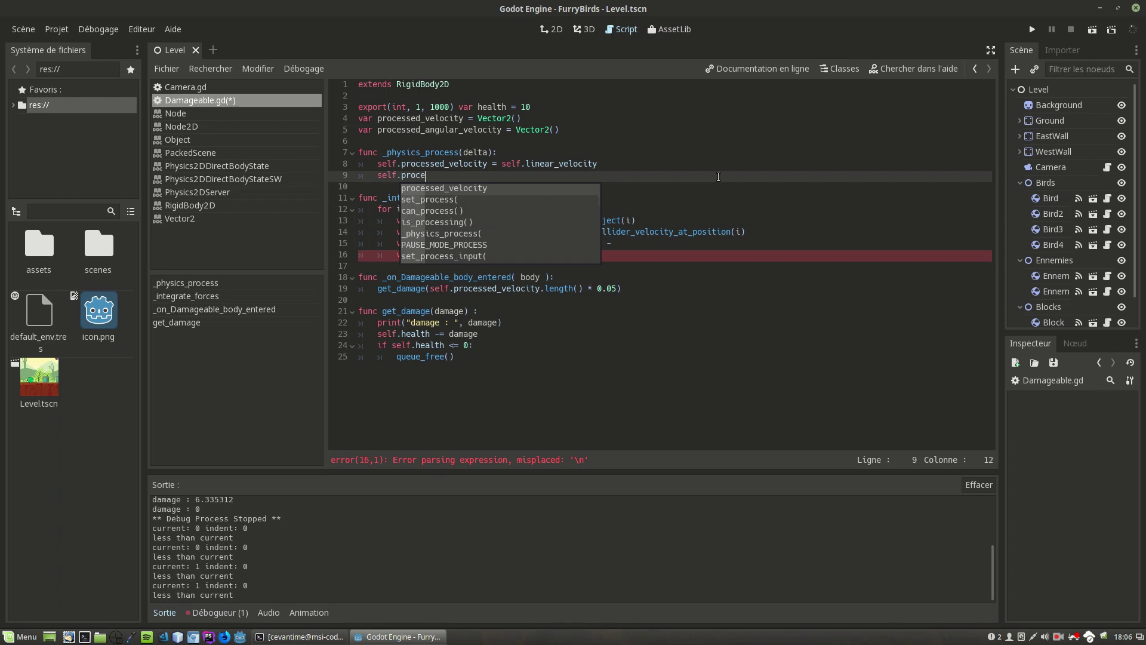
type("ssed_an")
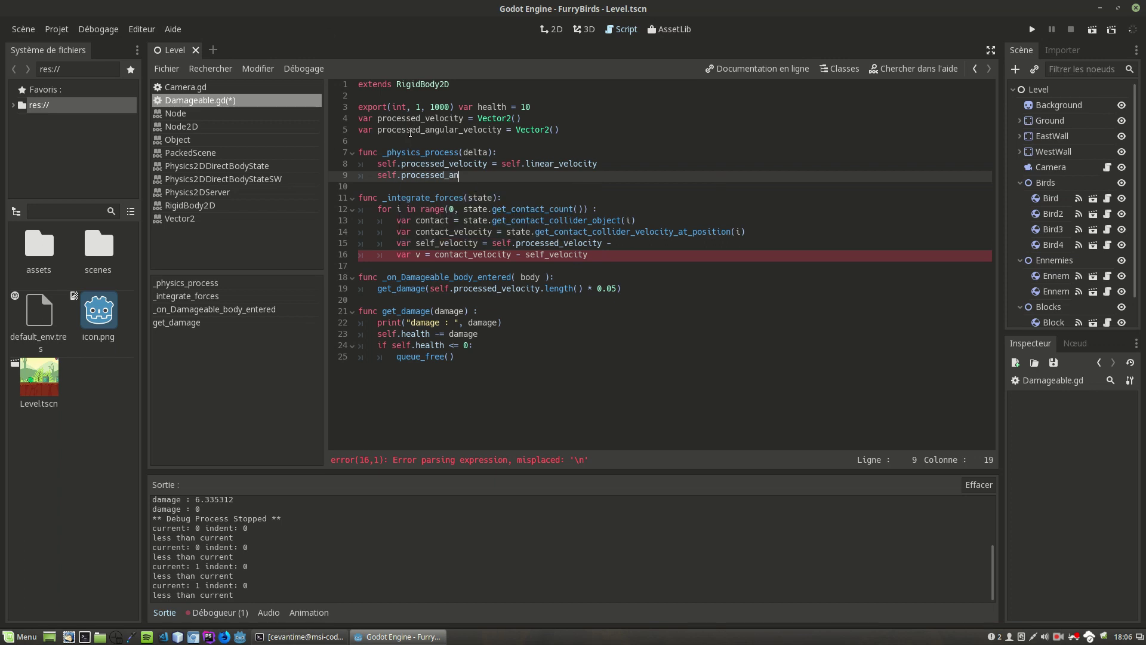
double_click(450, 129)
key("ctrl+c")
double_click(445, 175)
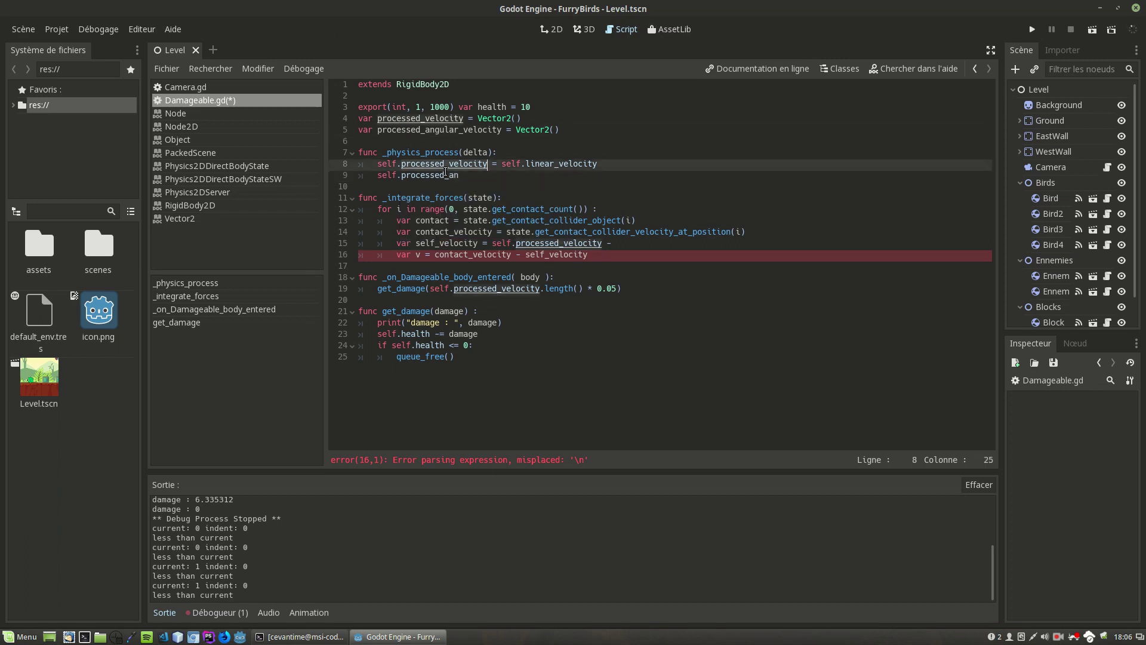
key("ctrl+v")
type("= self.")
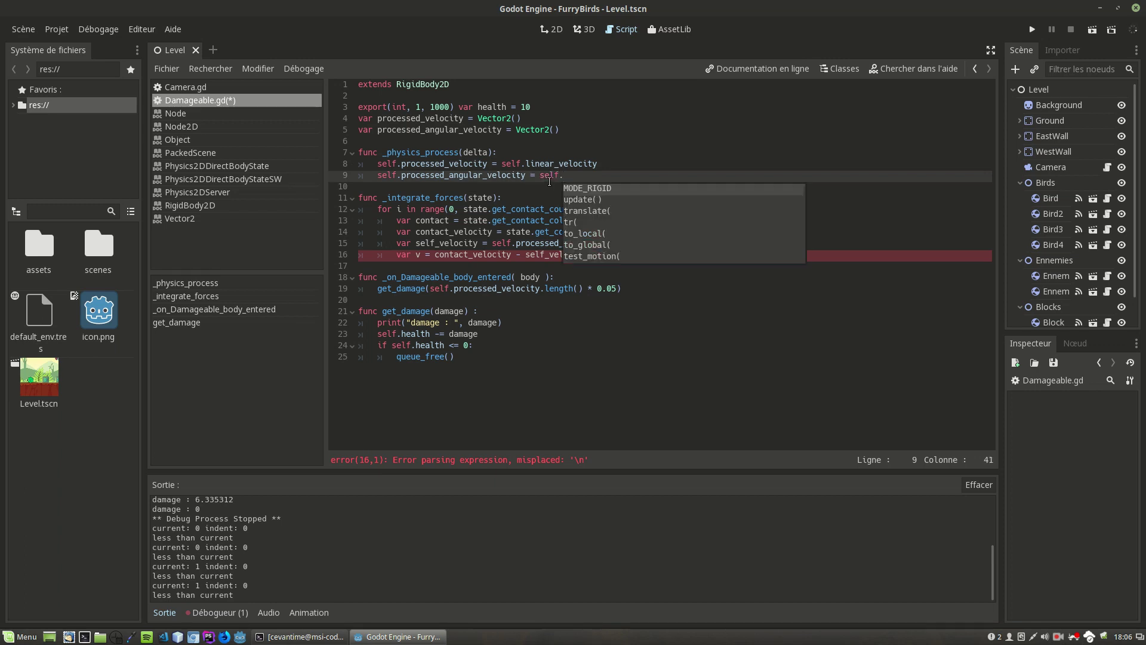
type("ang")
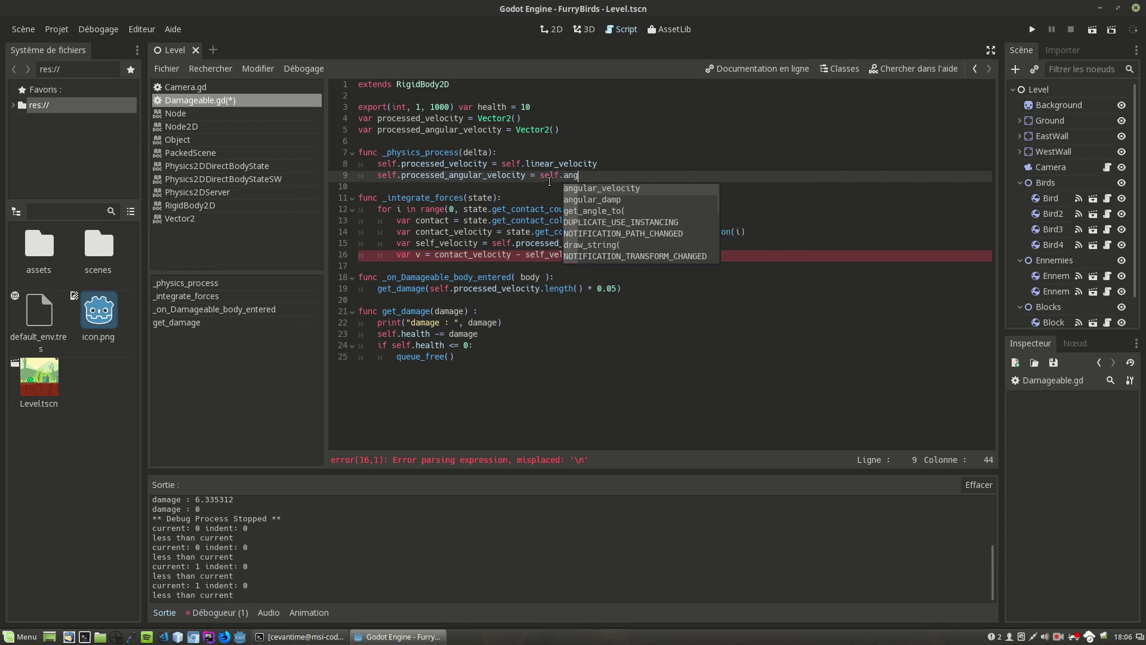
key("Return")
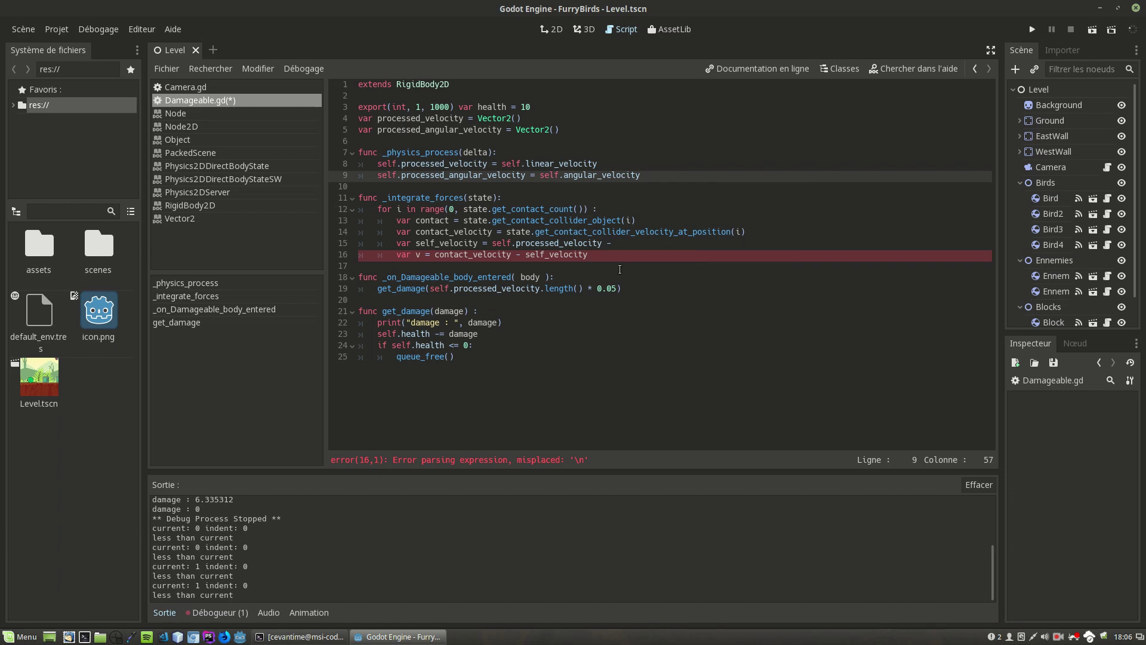
Append self.processed_angular_velocity to line 15's self_velocity expression
left_click(638, 245)
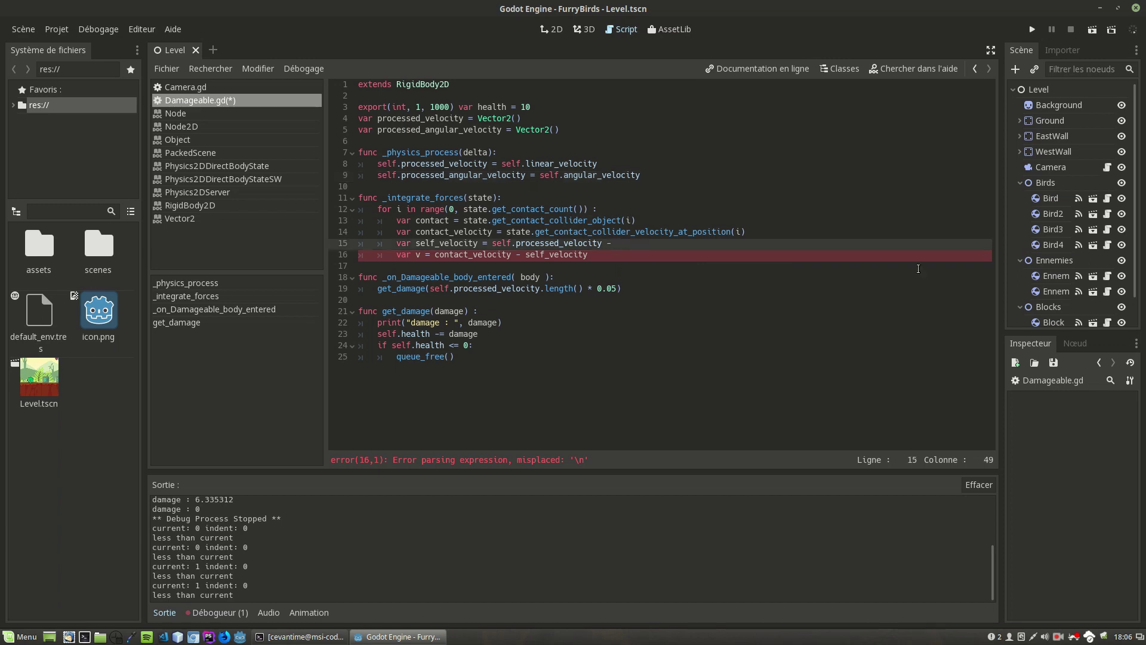
type("self.pro")
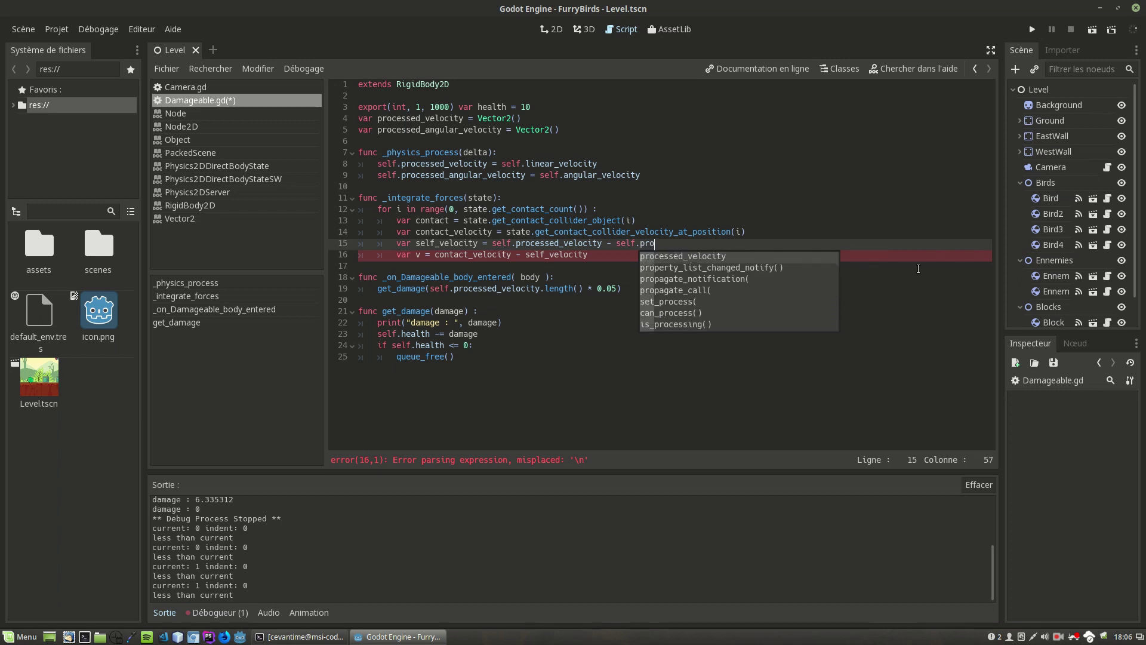
double_click(527, 182)
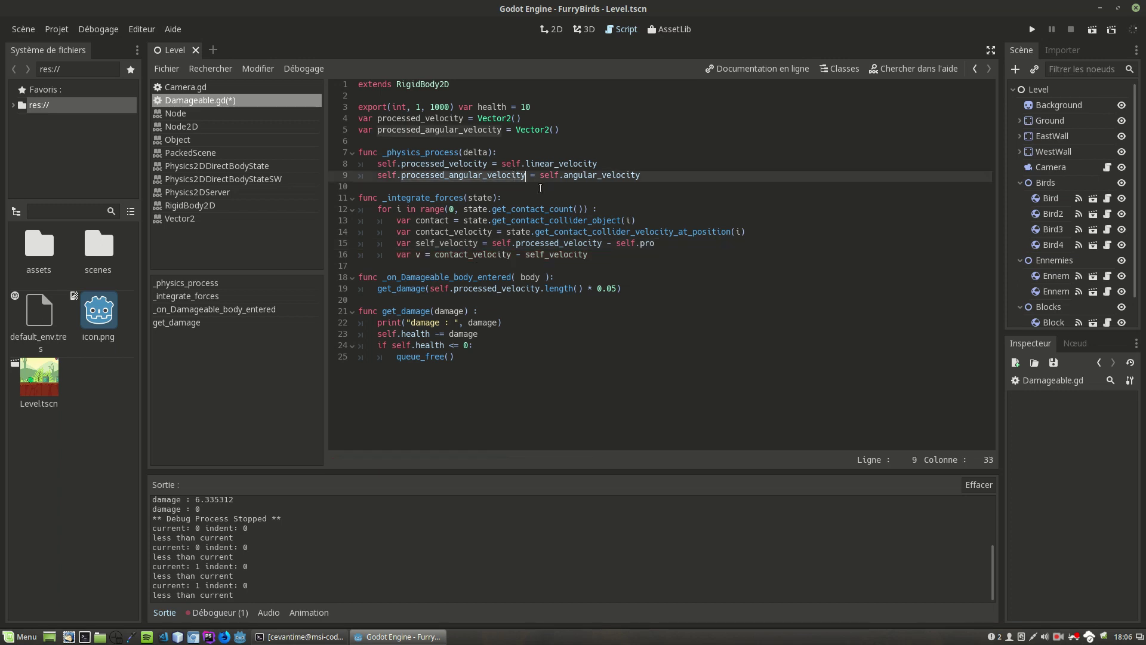
left_click(652, 247)
key("ctrl+space")
key("Return")
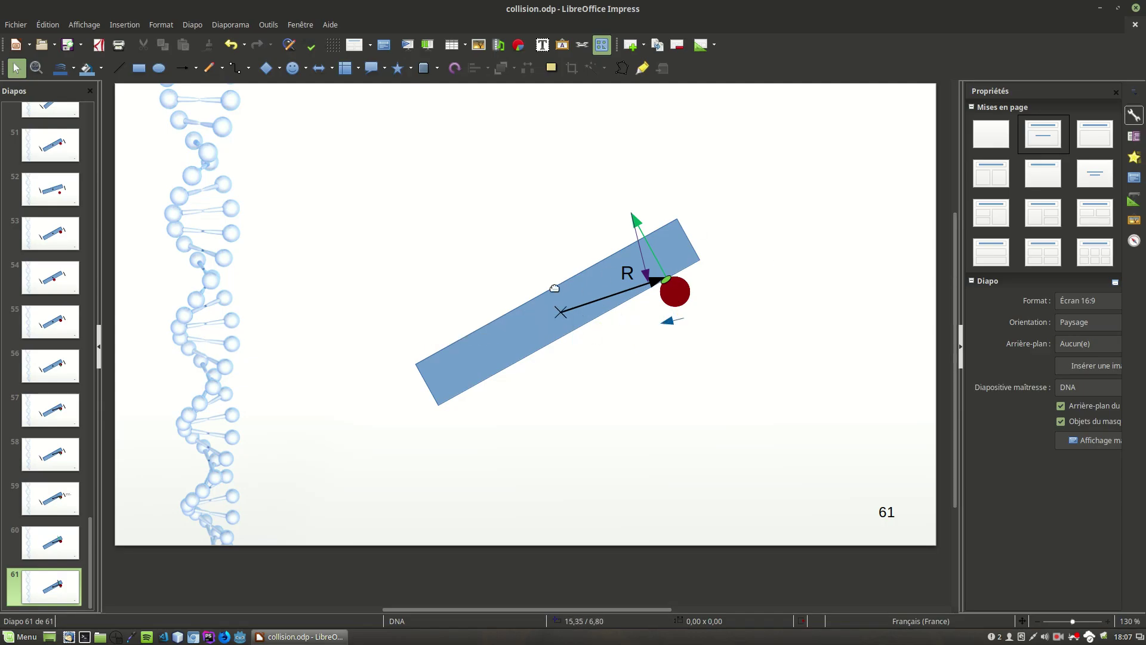
Multiply the angular term by Vector2(-R.y, R.x) on line 15
key("ctrl+alt+Left")
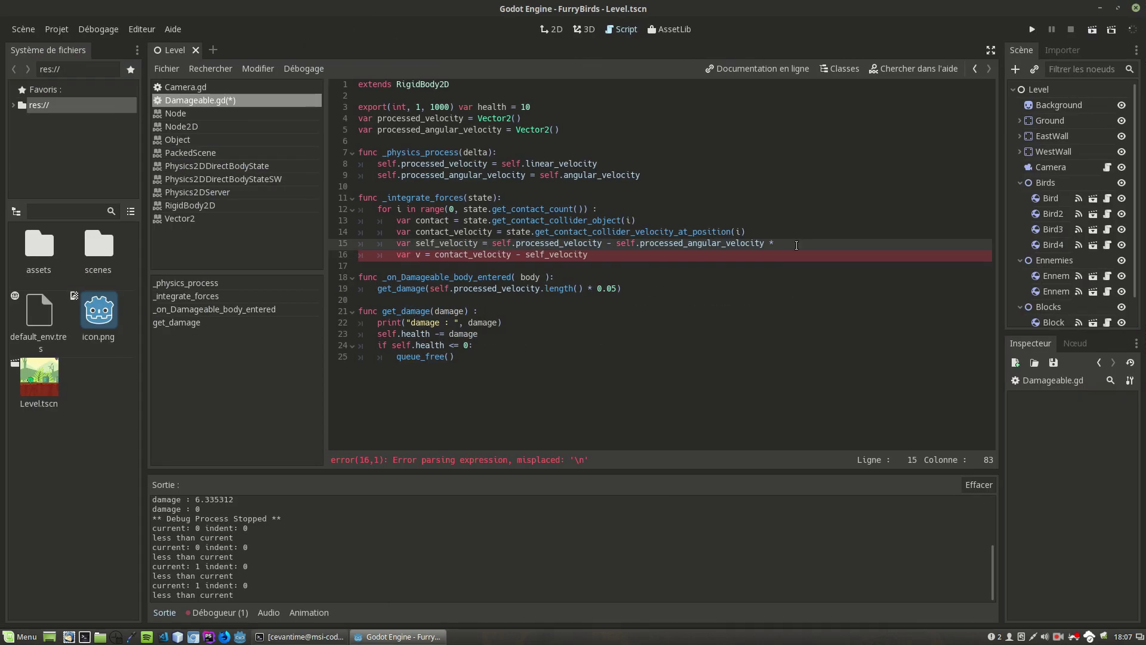
type("V")
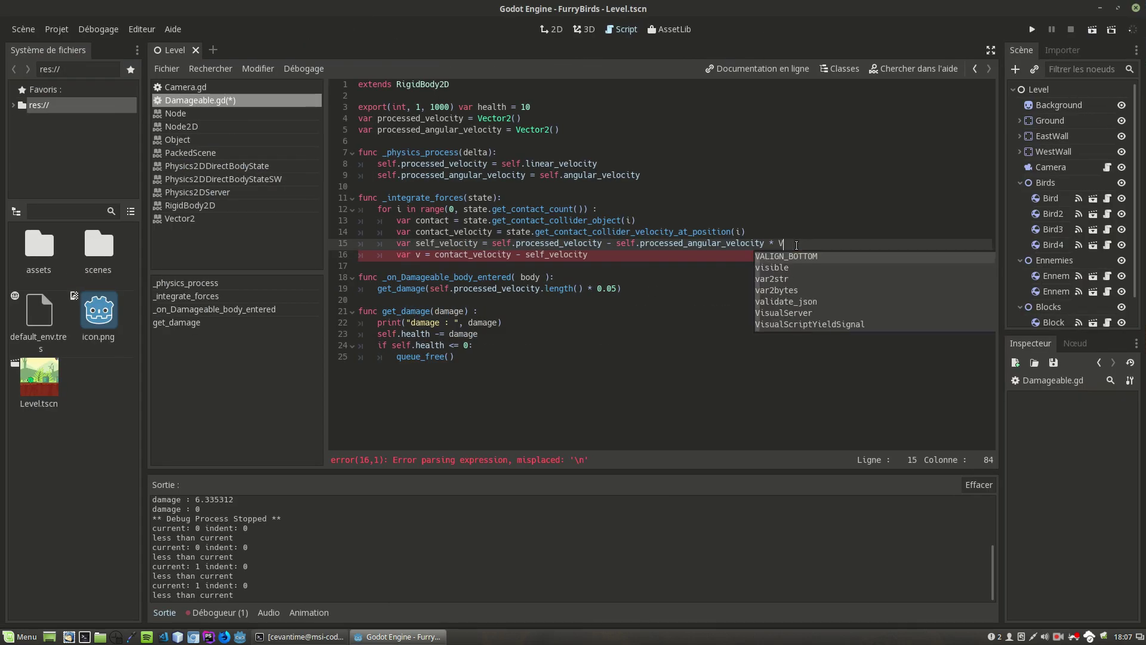
type("ector")
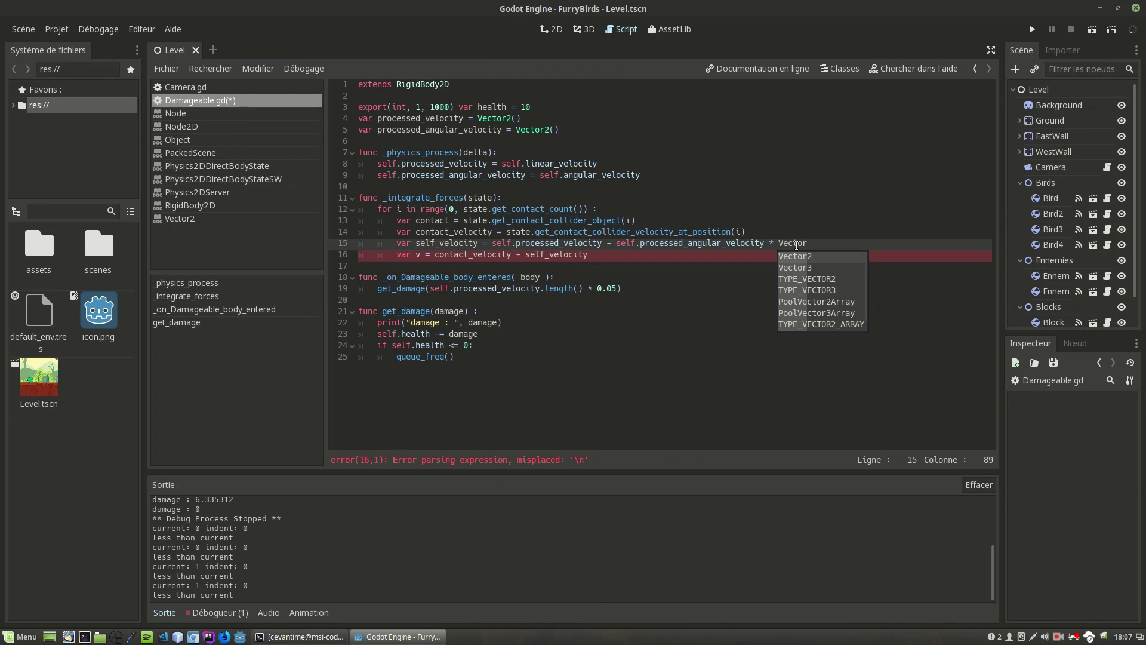
key("Return")
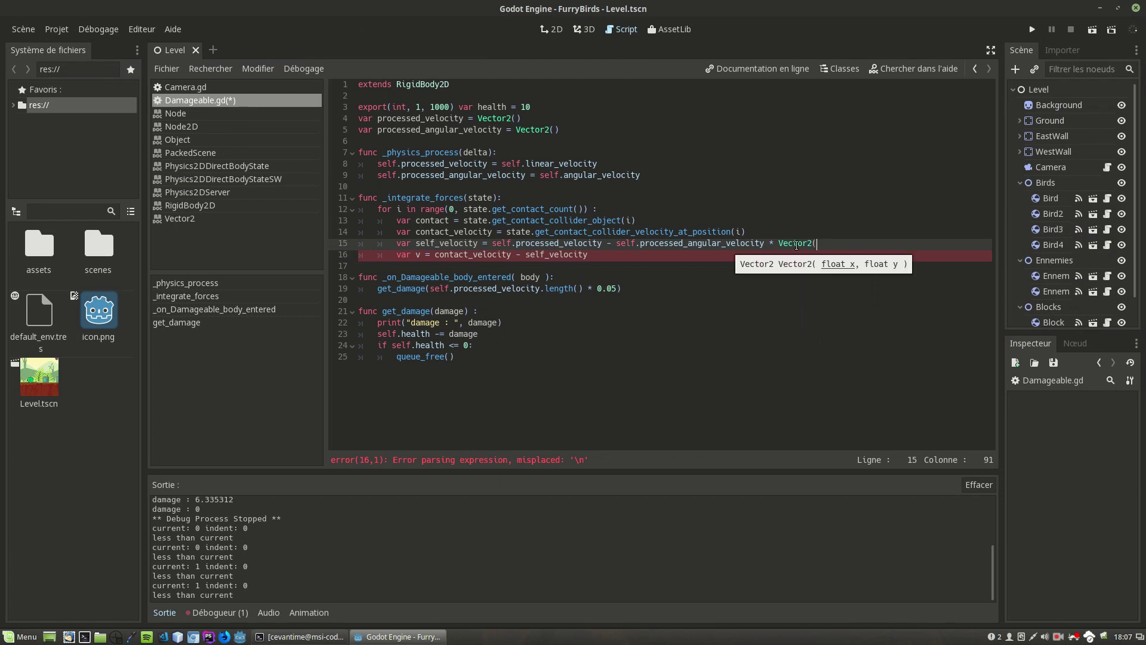
type("R")
key("Left")
type("-R.")
type("y, ")
type("R.x")
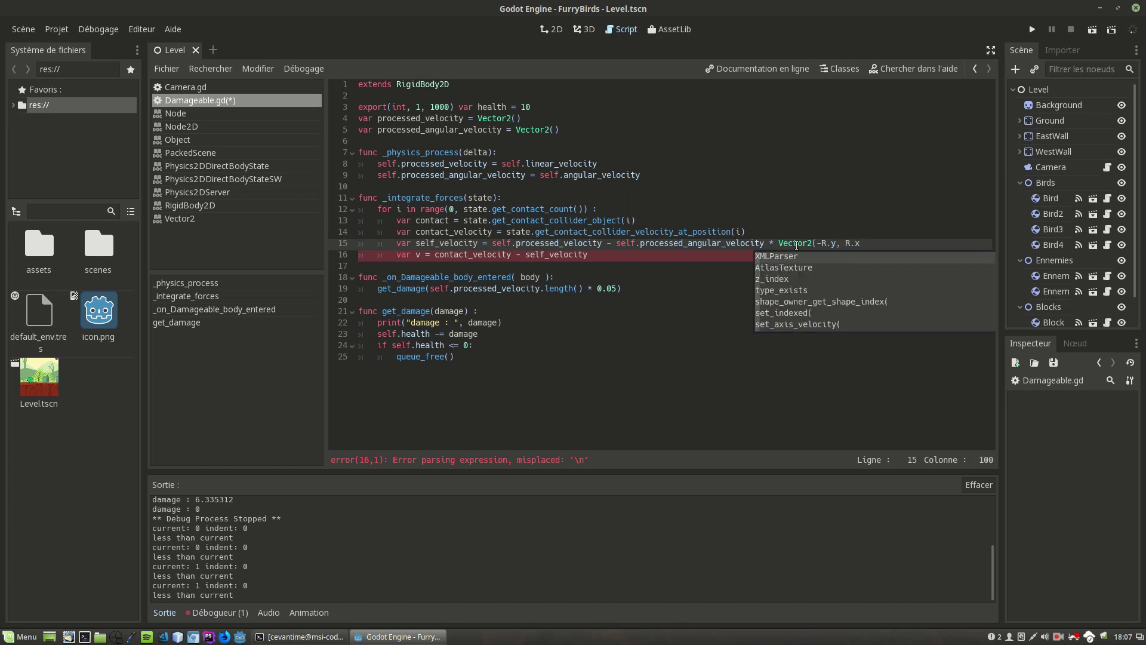
type(")")
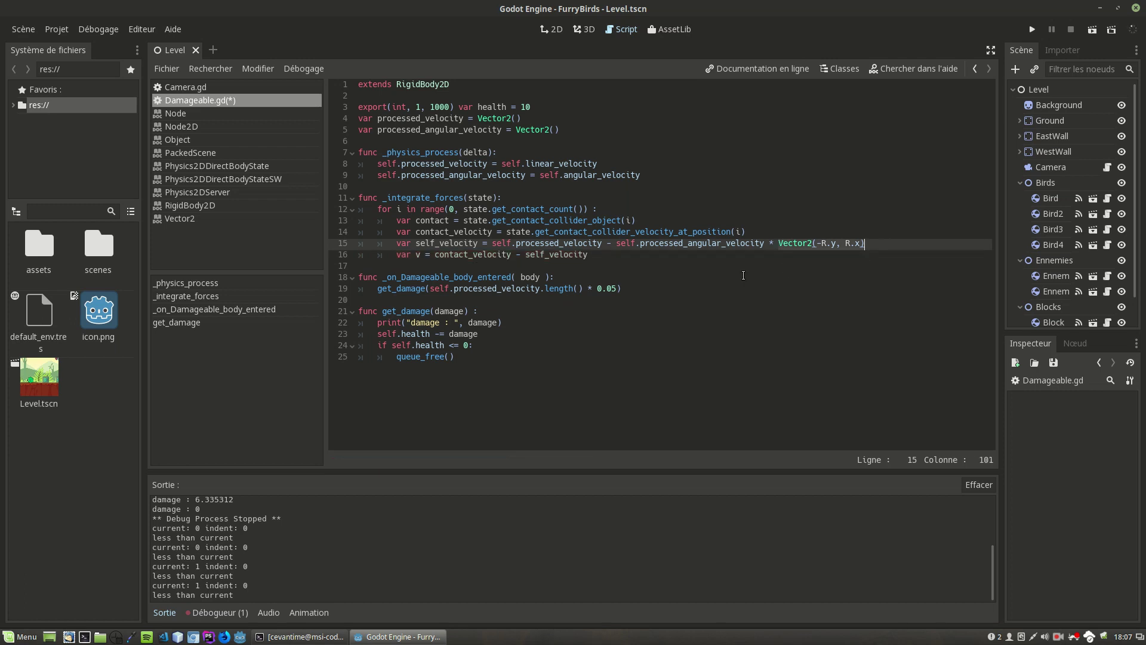
key("Left")
key("Left")
key("Left")
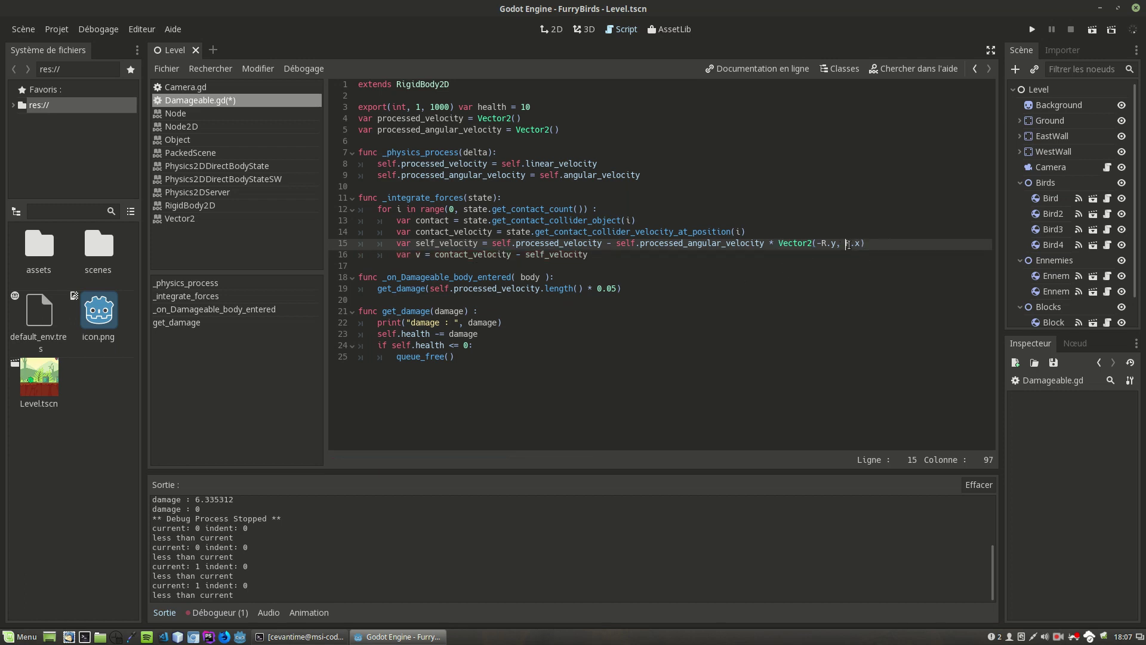
Start a var R = declaration above the self_velocity line, consulting the collision diagram
key("Up")
key("Return")
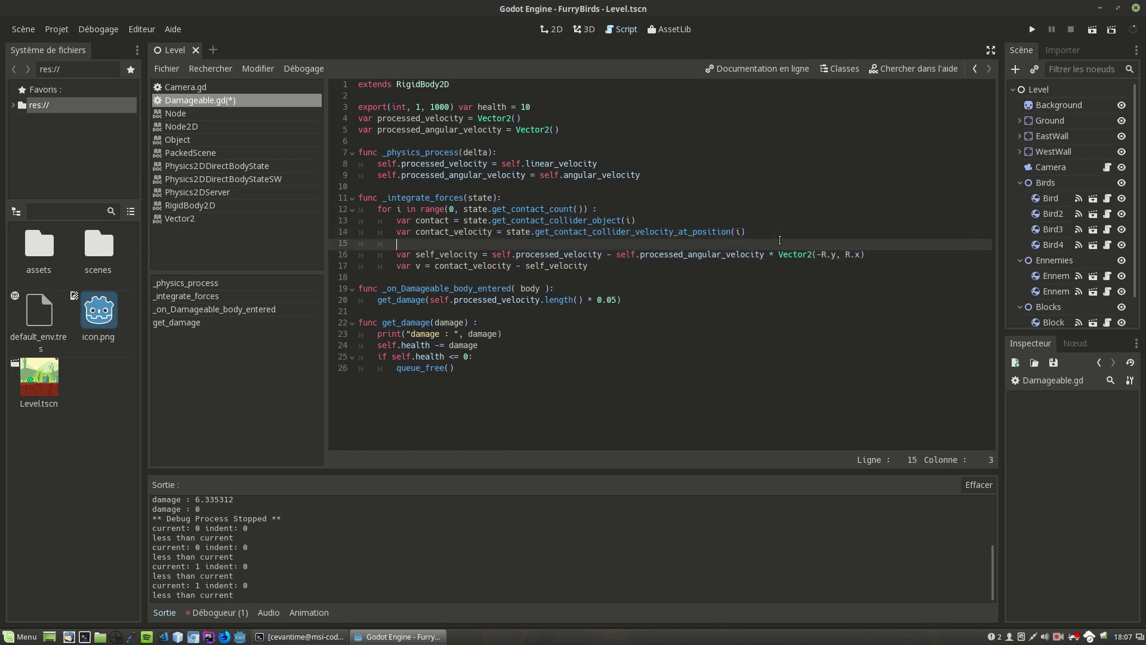
type("var R =")
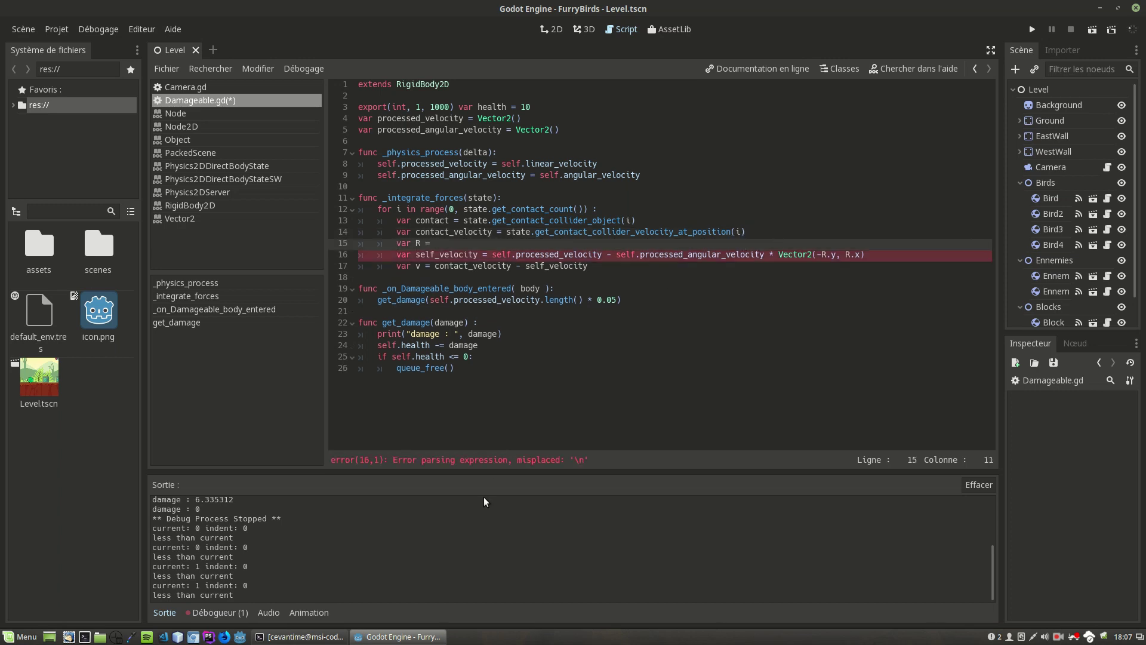
key("ctrl+alt+Right")
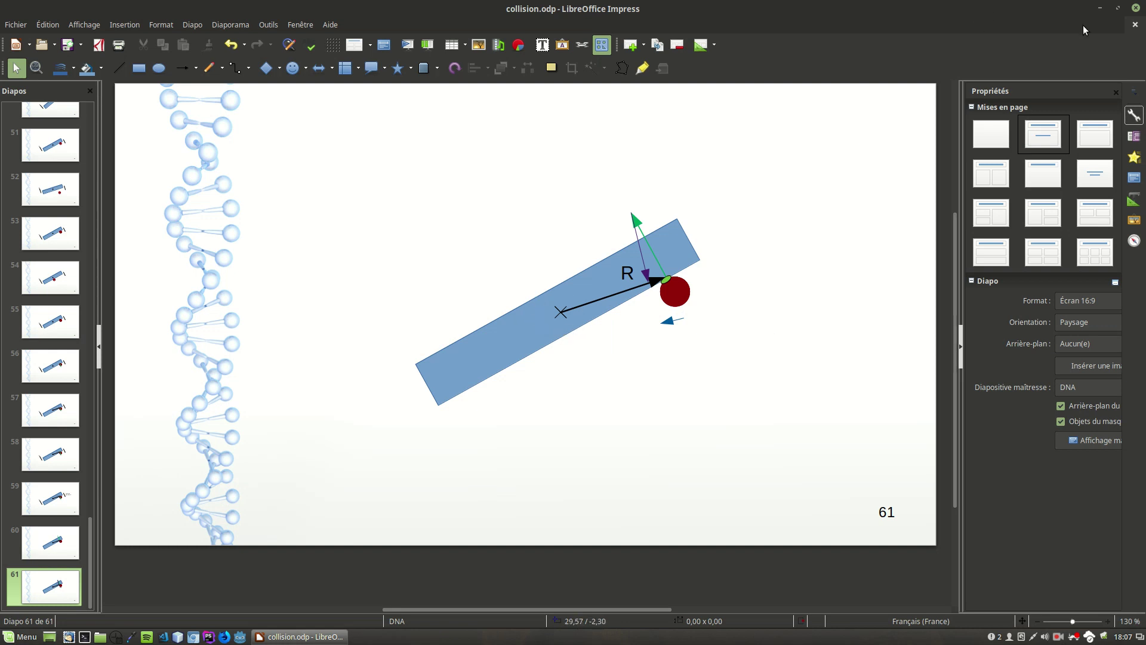
key("ctrl+alt+Left")
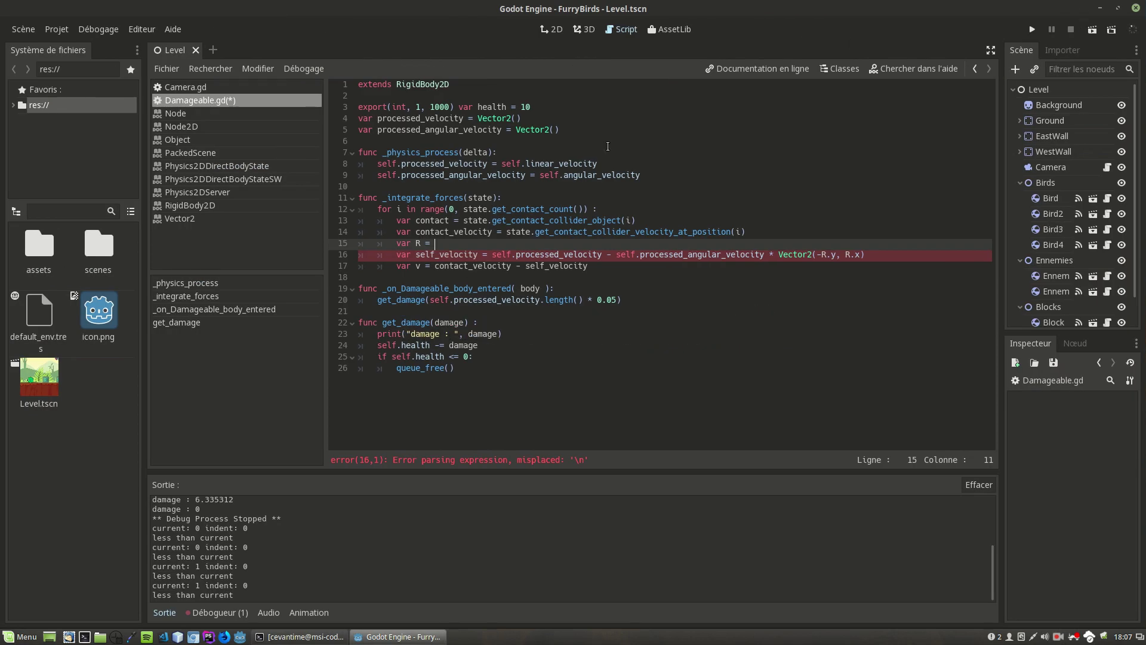
Complete R as self.global_position - state.get_contact_local_position(i)
type("self")
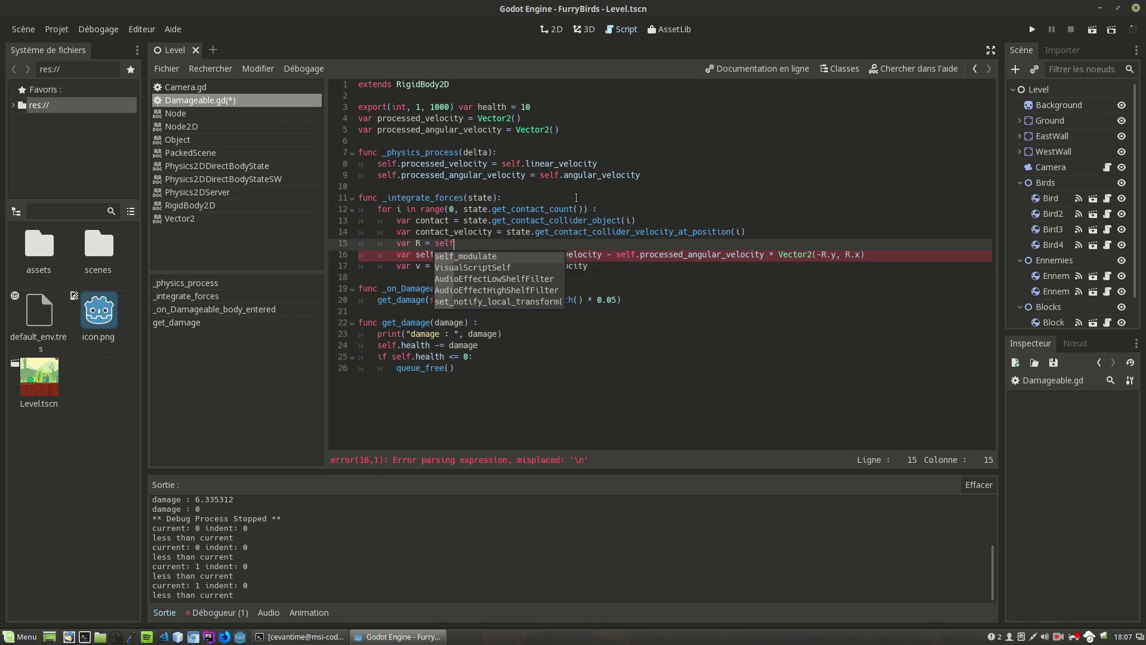
type(".")
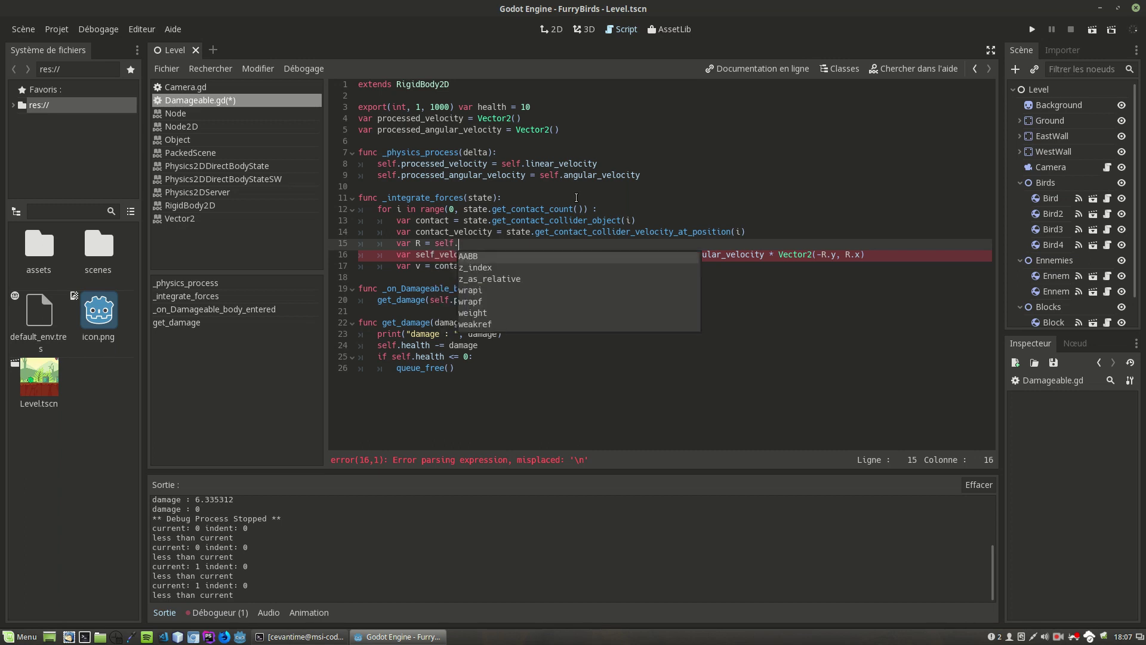
type("glo")
key("Return")
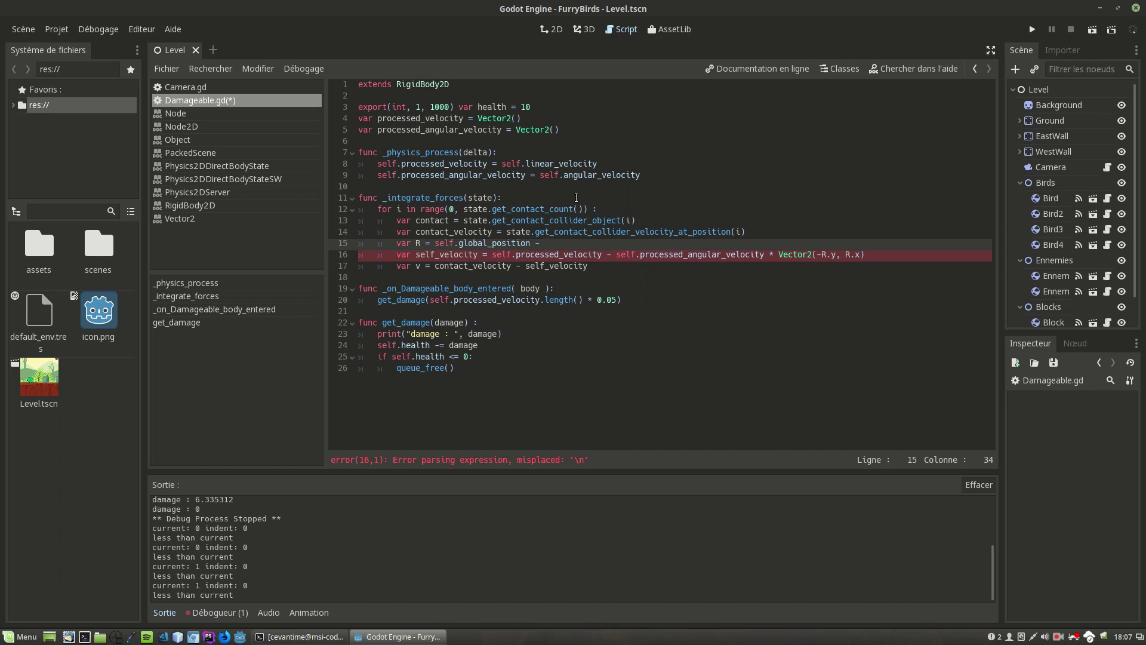
type("st")
key("Return")
type(".get_po")
key("Down")
key("Return")
type("i)")
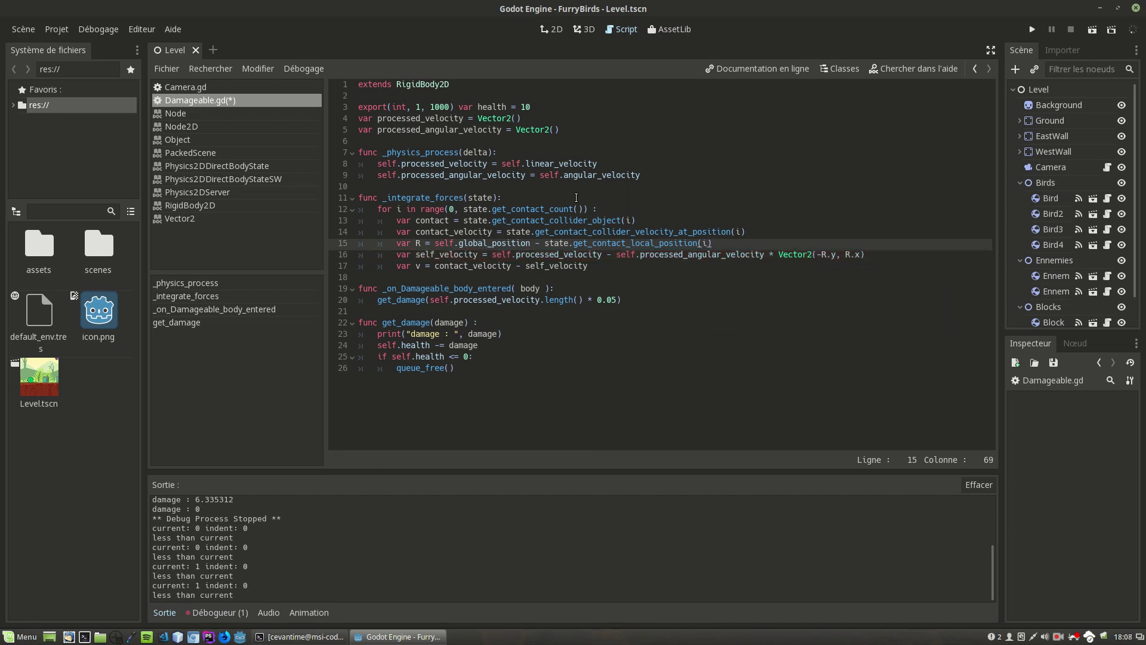
Review the velocity lines and open a new line after line 17
left_click(431, 257)
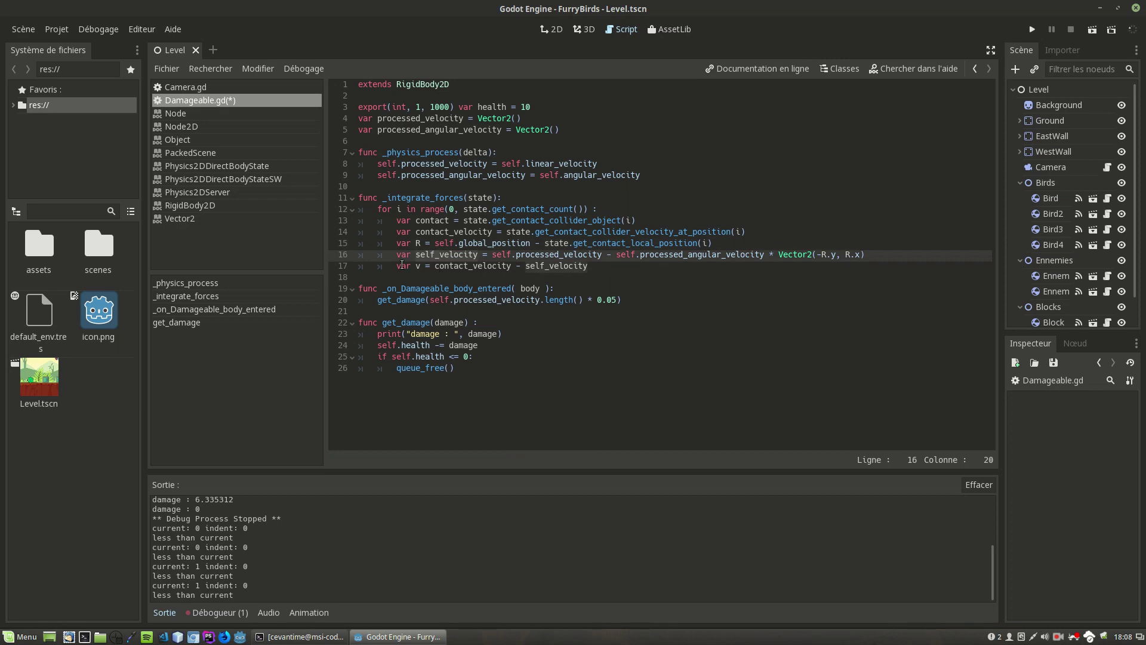
left_click(419, 267)
left_click(621, 265)
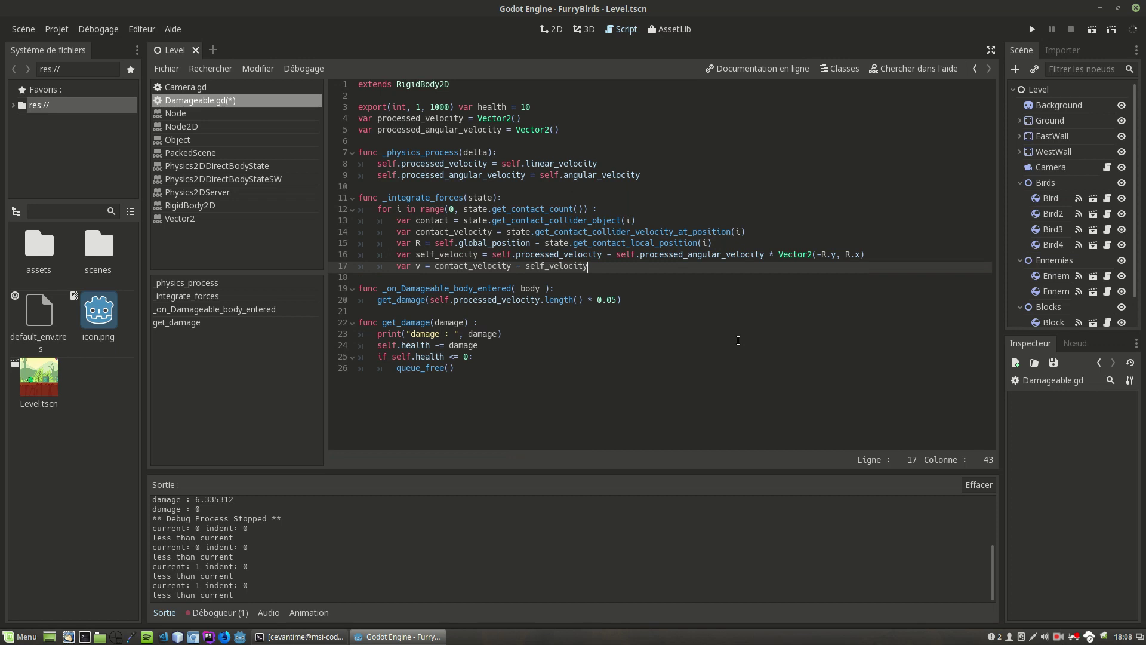
key("Return")
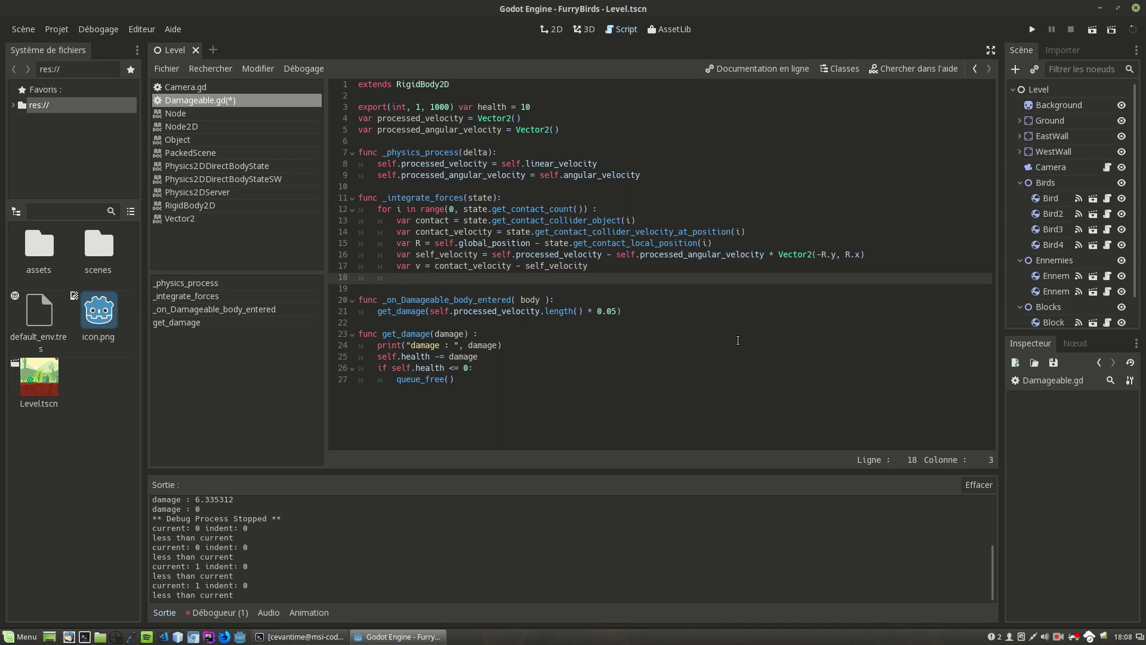
Write var p = v.dot(state.get_contact_local_normal(i)) on line 18
type("var p =")
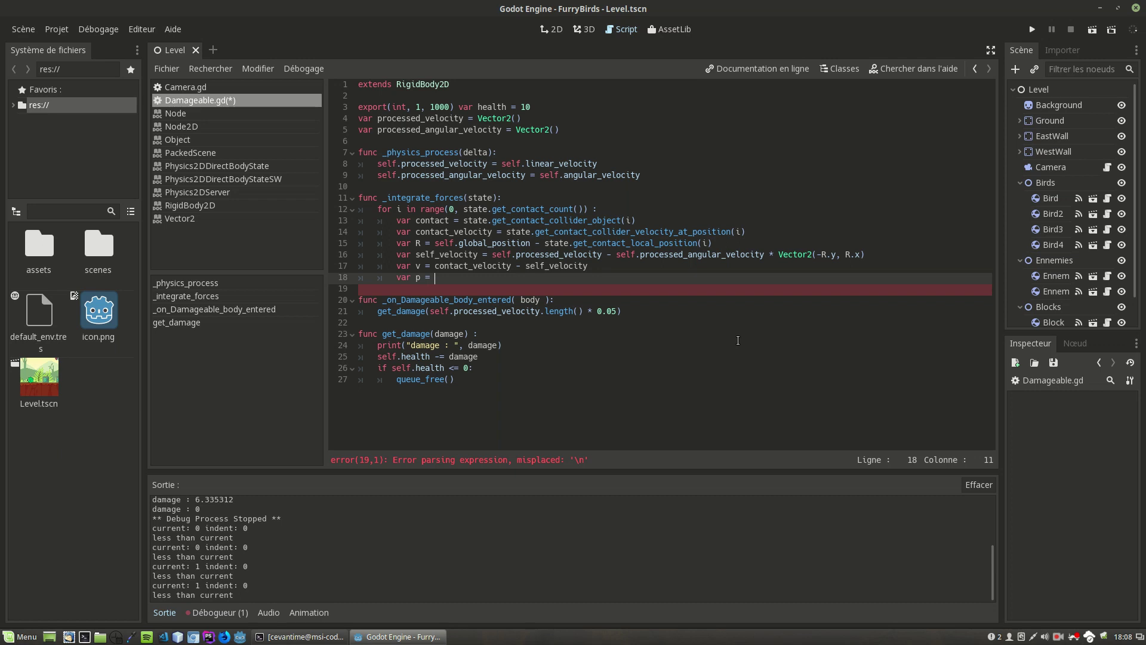
type("v.")
type("dot(")
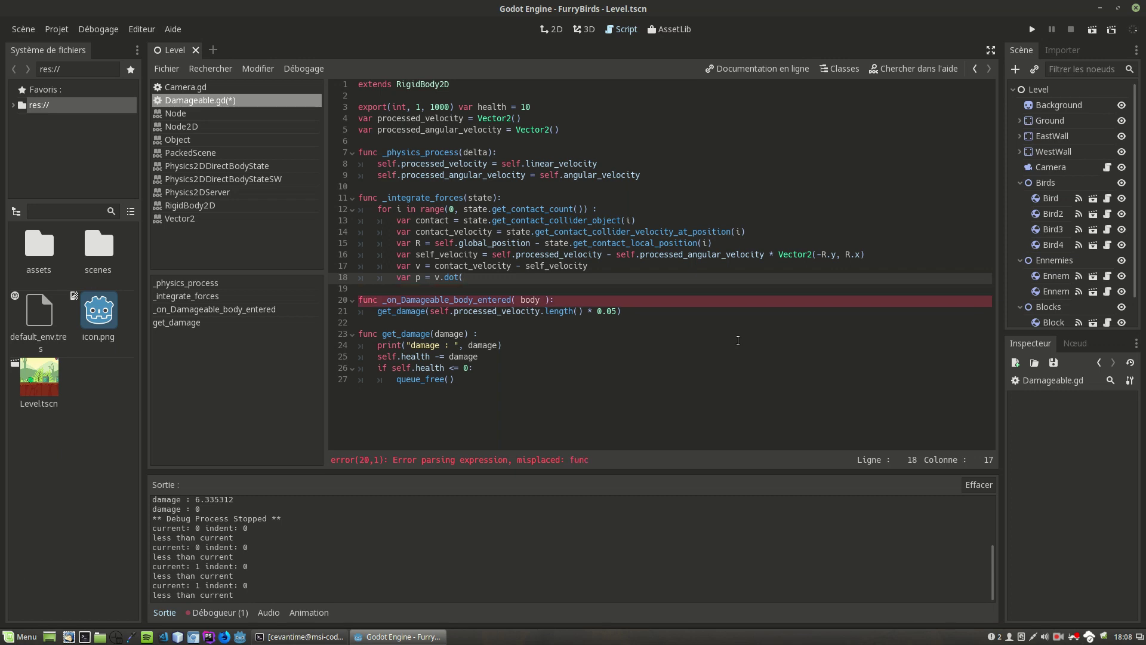
type("state.get_no")
key("Return")
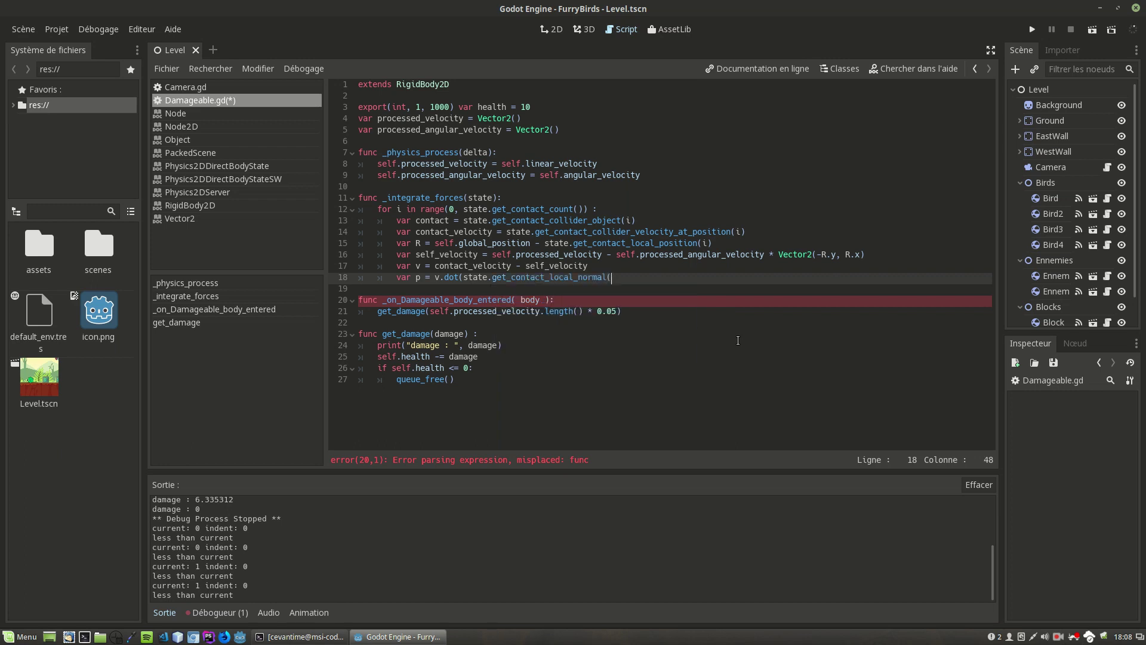
type("i))")
key("Return")
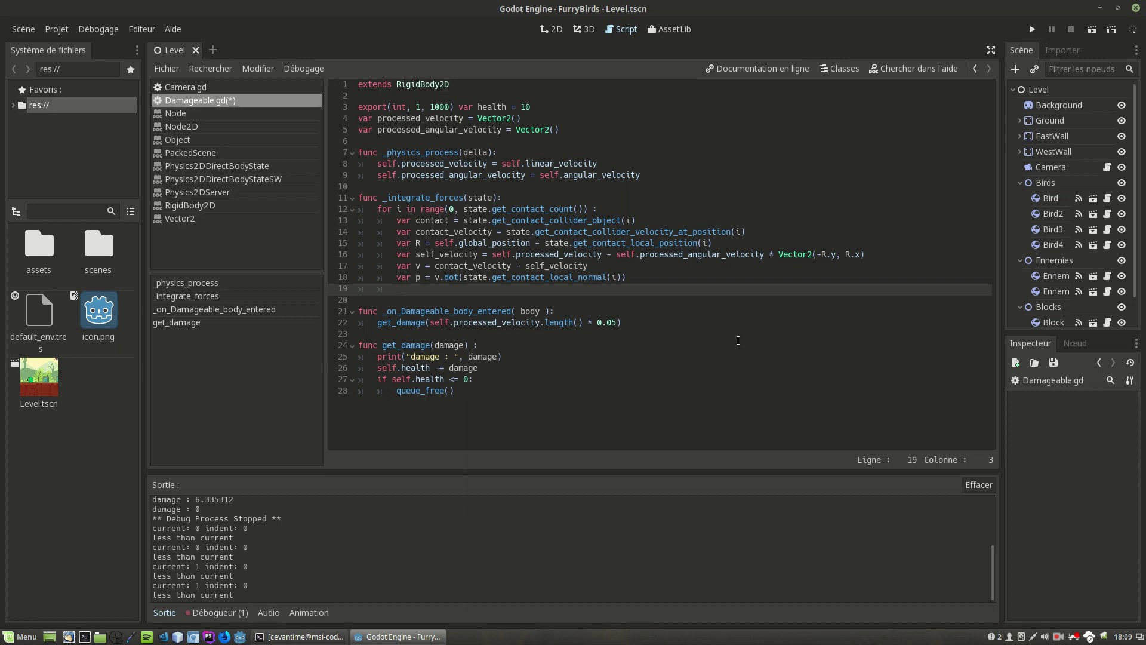
Call get_damage(p * 0.05) inside the contact loop
type("get_d")
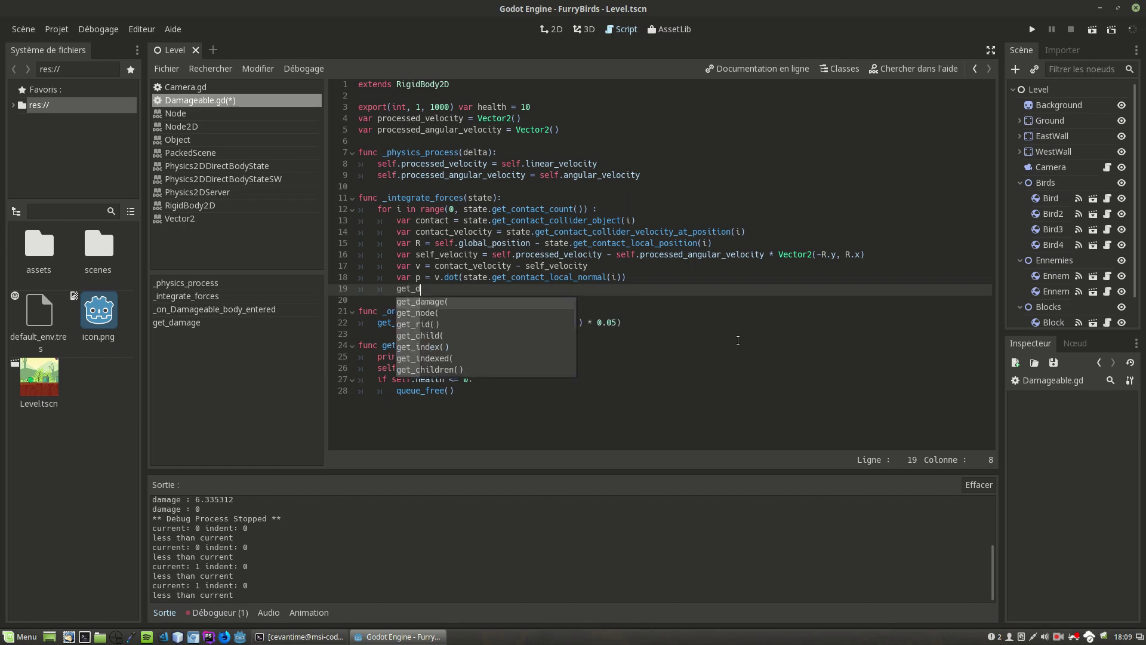
key("Return")
type("p * ")
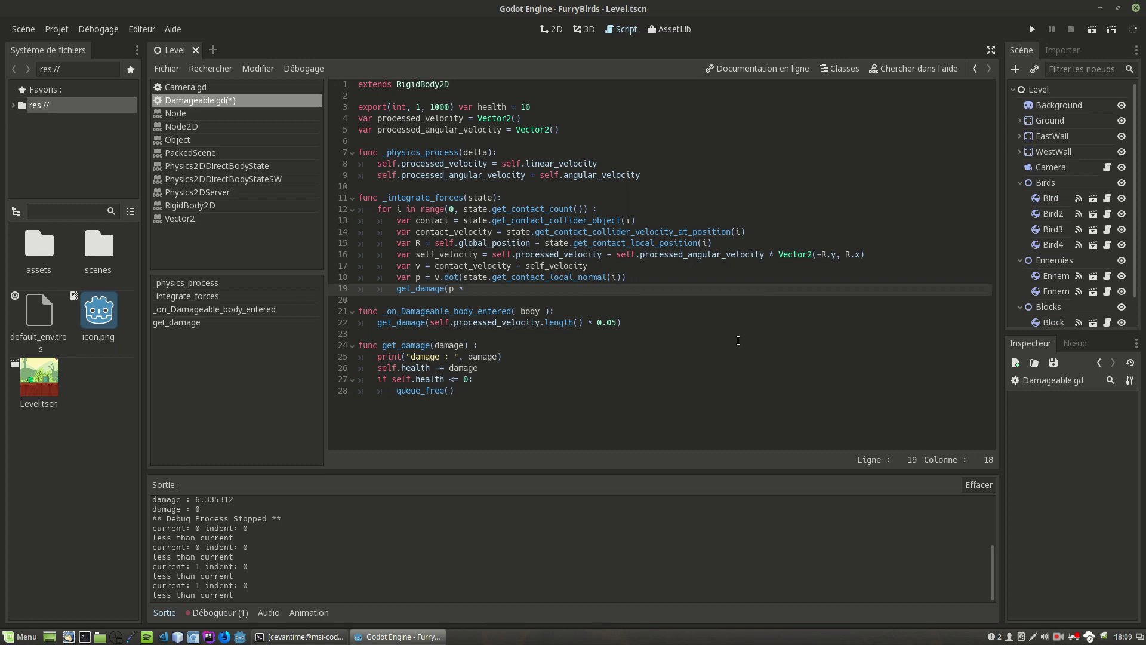
type("0.05)")
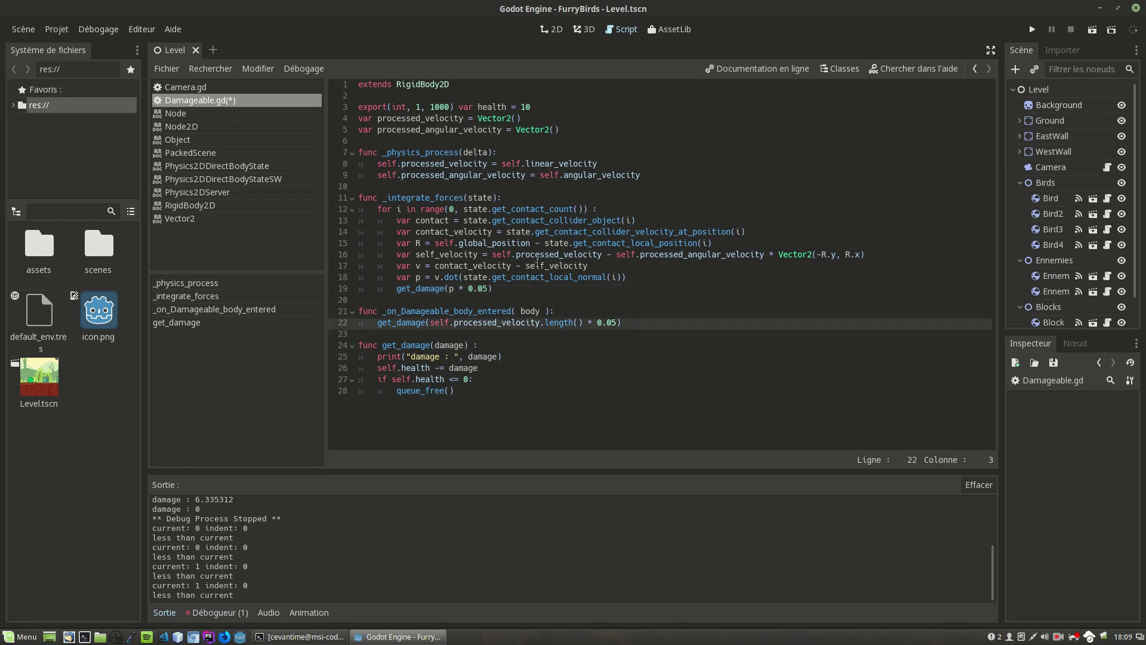
Comment out the body-entered handler's damage call and add pass below it
type("#")
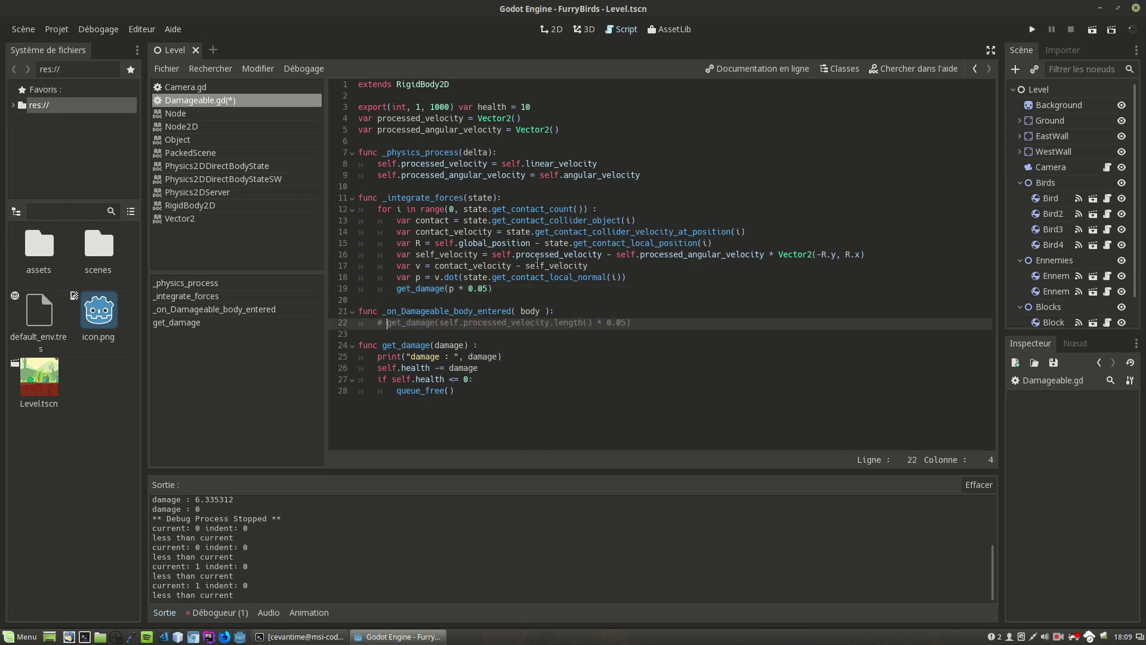
key("End")
key("Return")
type("pass")
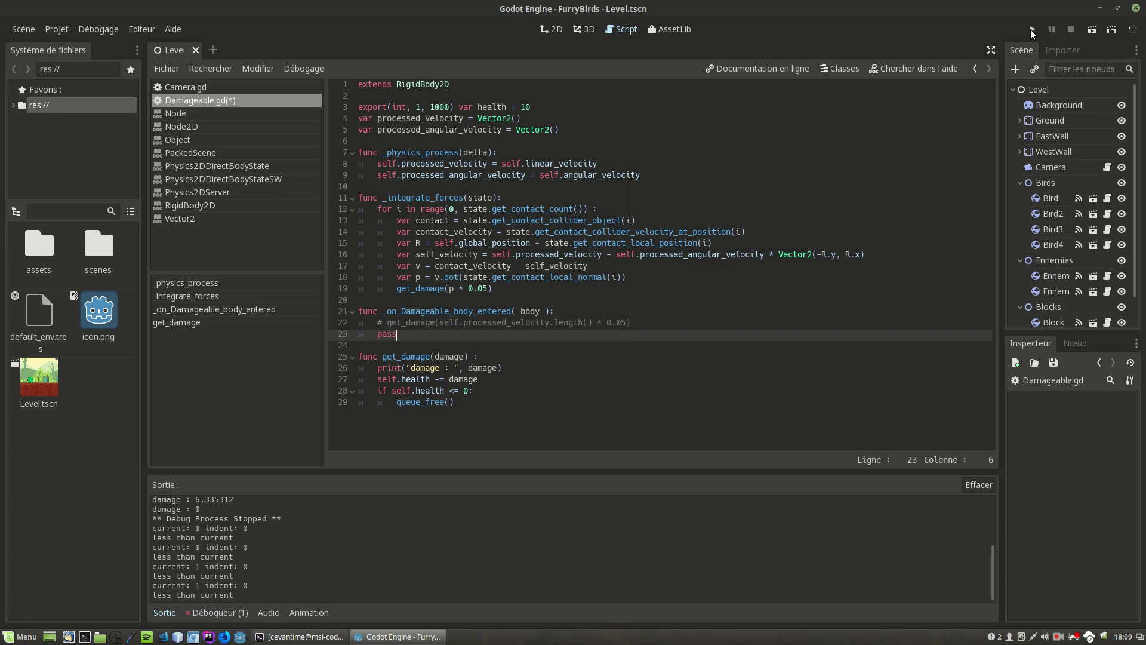
Run the game to retest damage, note near-zero values like 0.000292, then stop it
left_click(1032, 30)
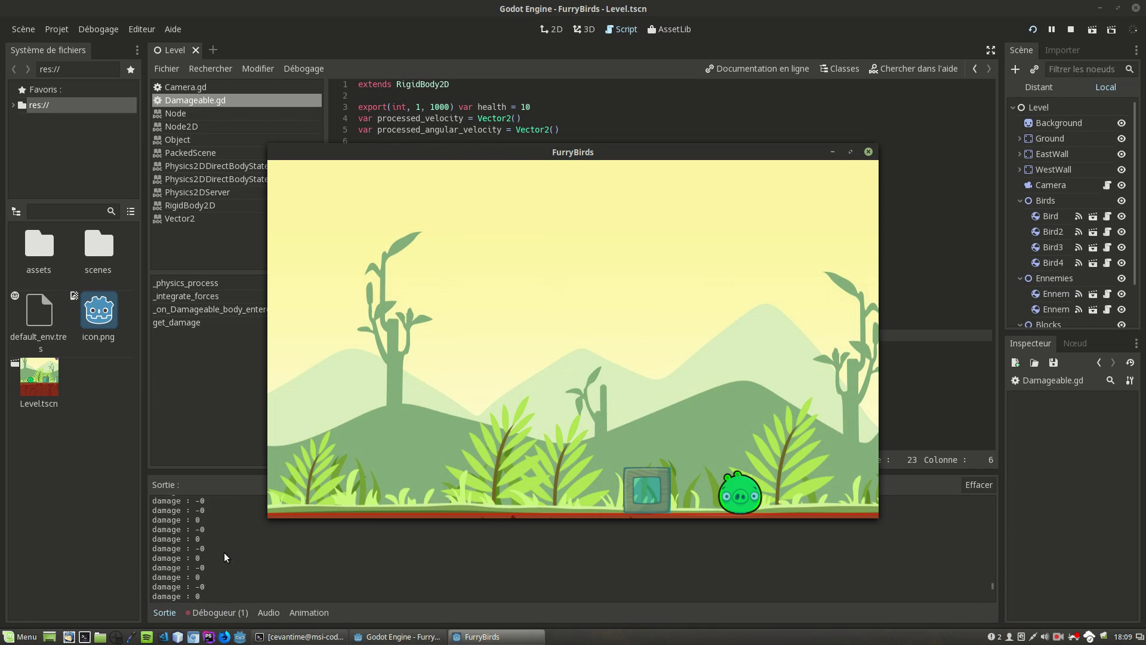
scroll(225, 556, "up", 2)
scroll(218, 579, "down", 1)
scroll(218, 573, "down", 1)
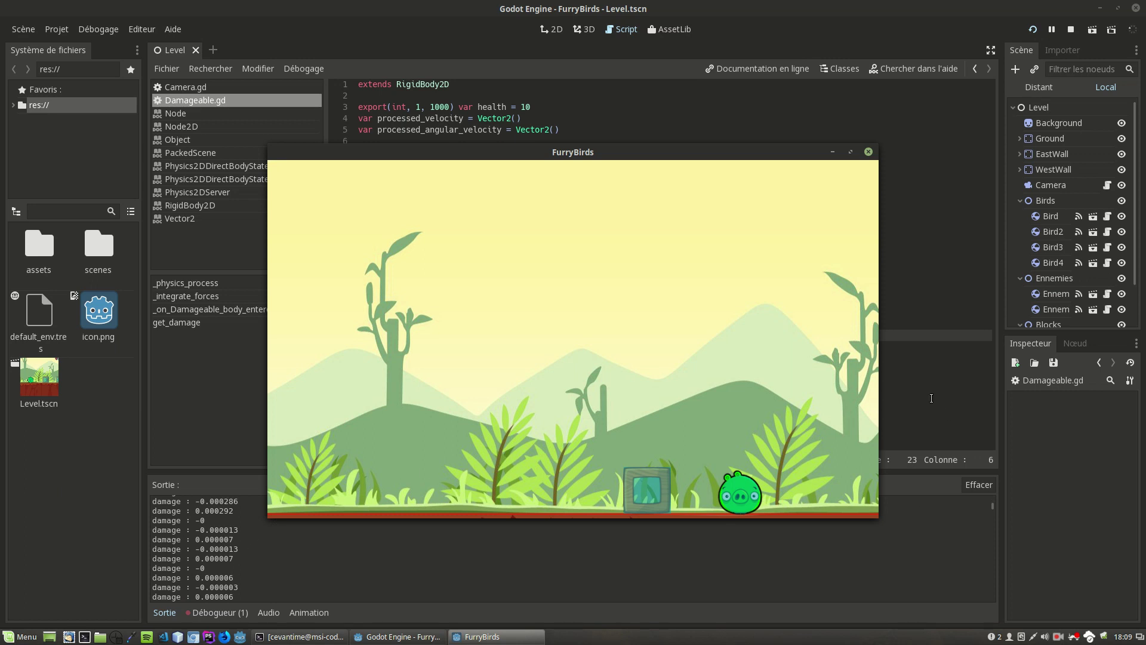
key("alt+F4")
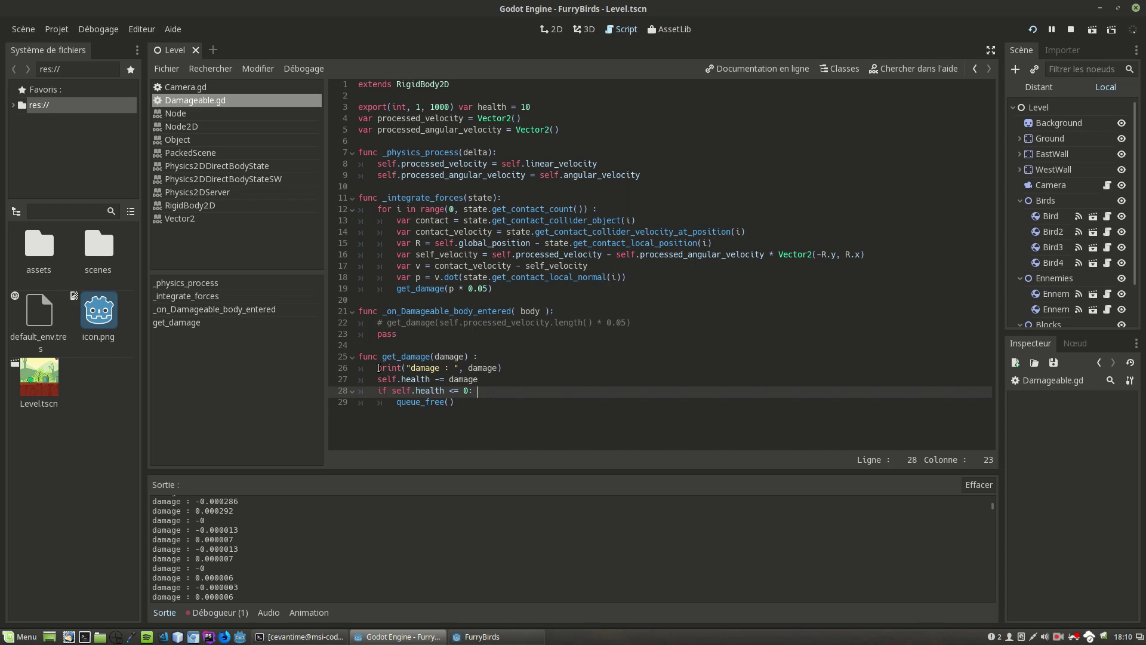
Add 'damage = round(damage)' and an 'if damage > 0' check, indenting the remaining get_damage lines under it
left_click(492, 358)
key("Return")
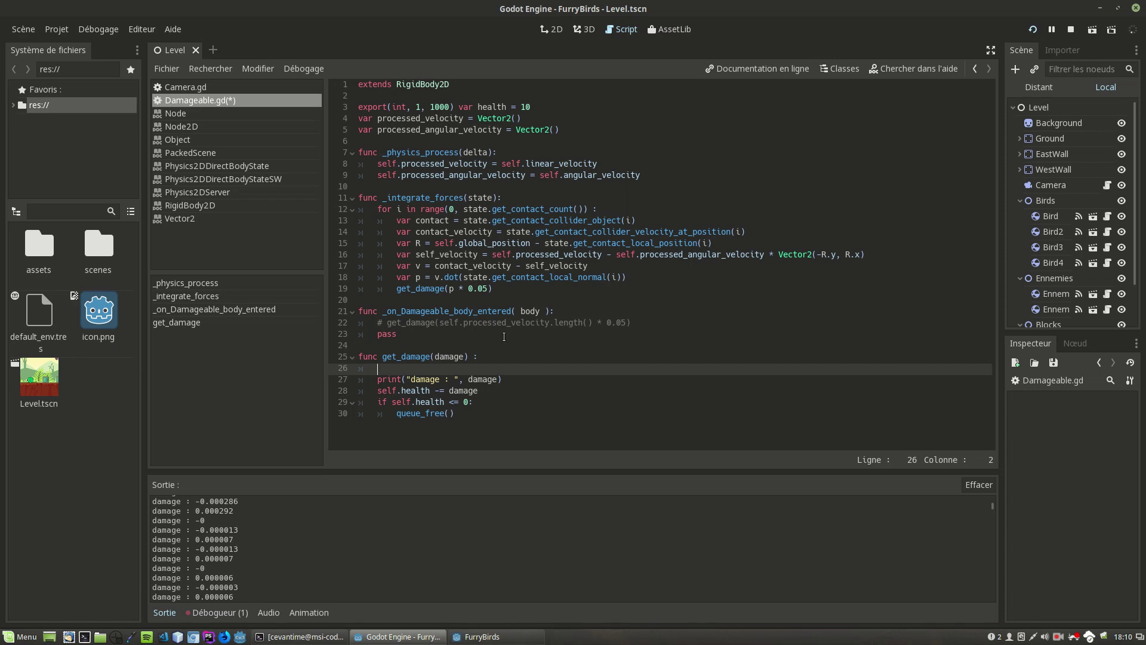
type("dama")
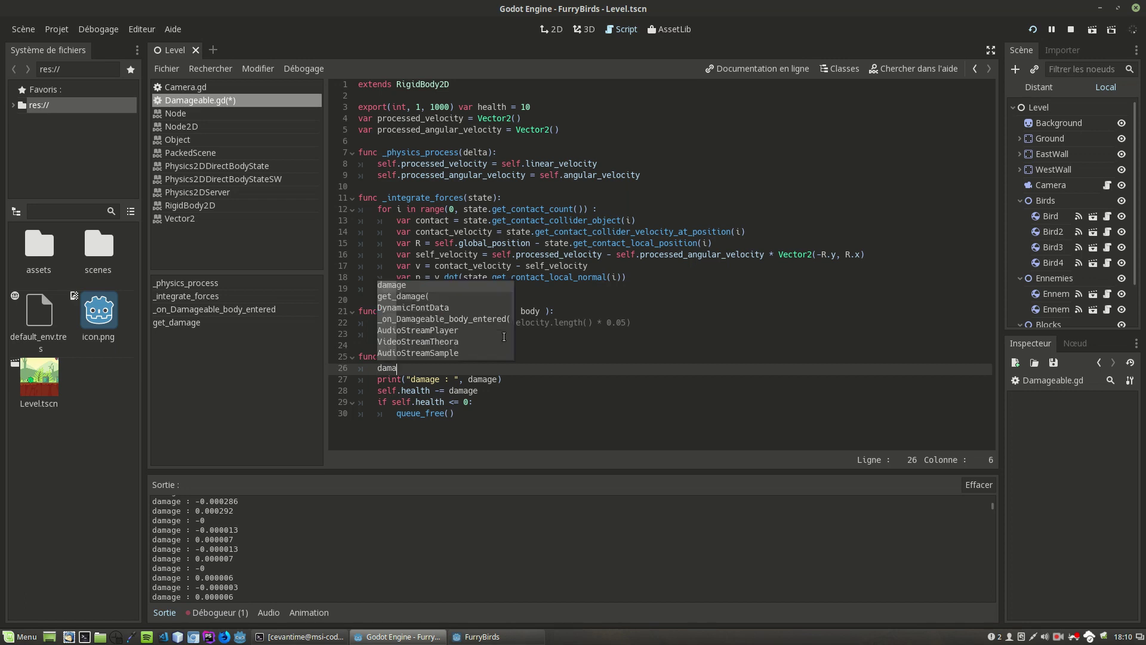
type("ge = rou")
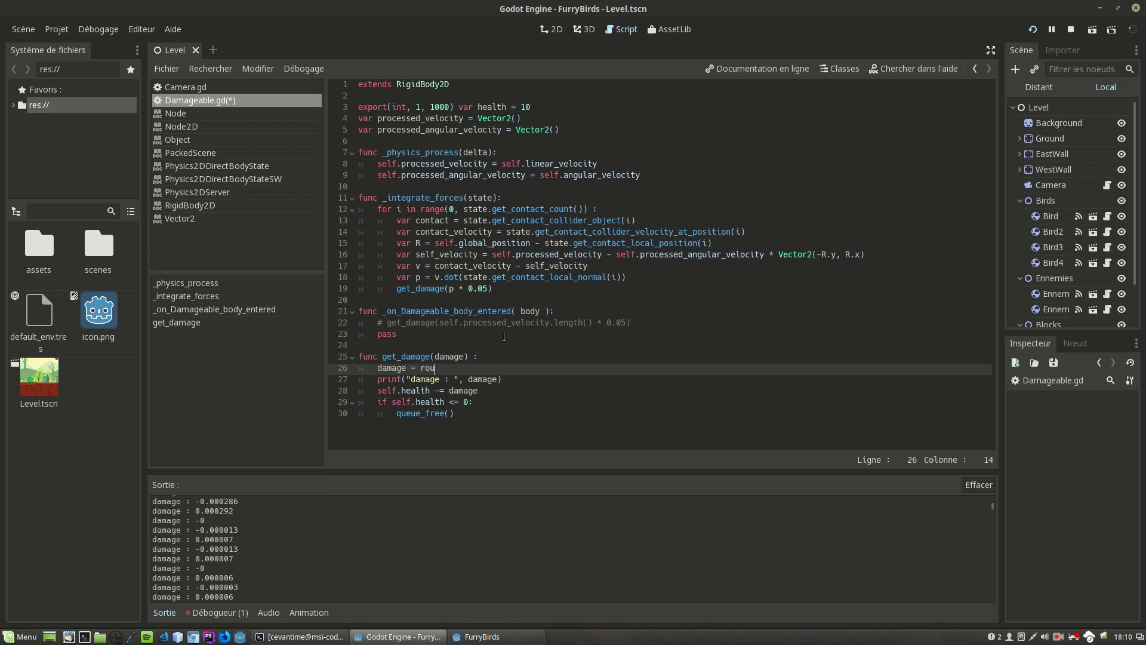
type("nd(damage)")
key("Return")
type("if")
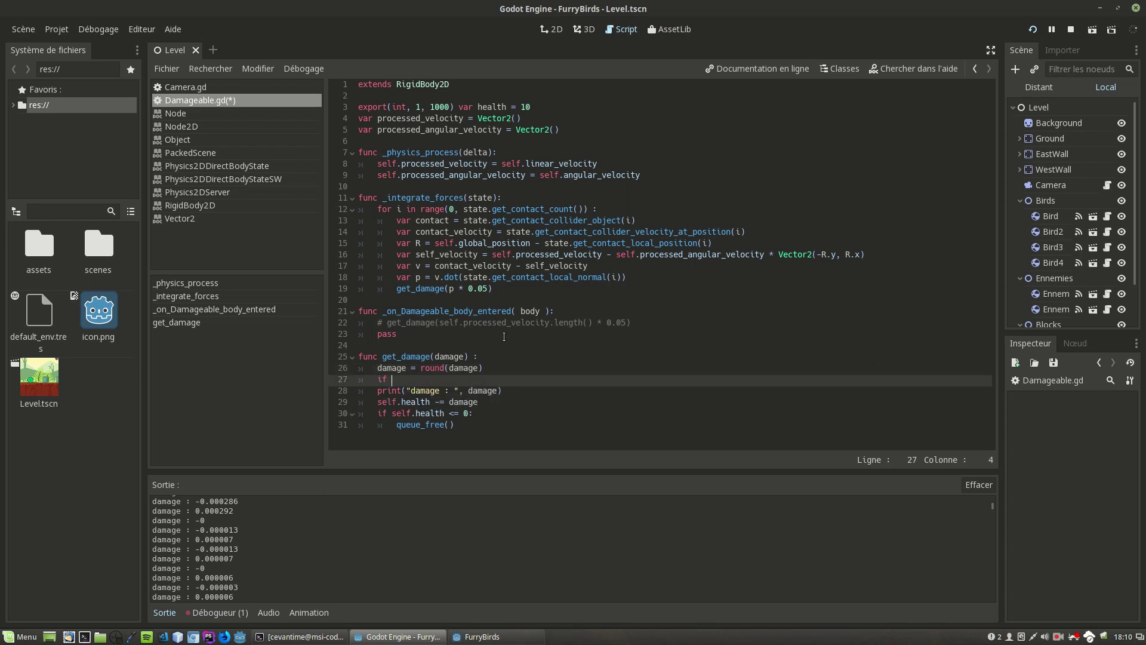
type("damage ")
type("> 0")
key("Down")
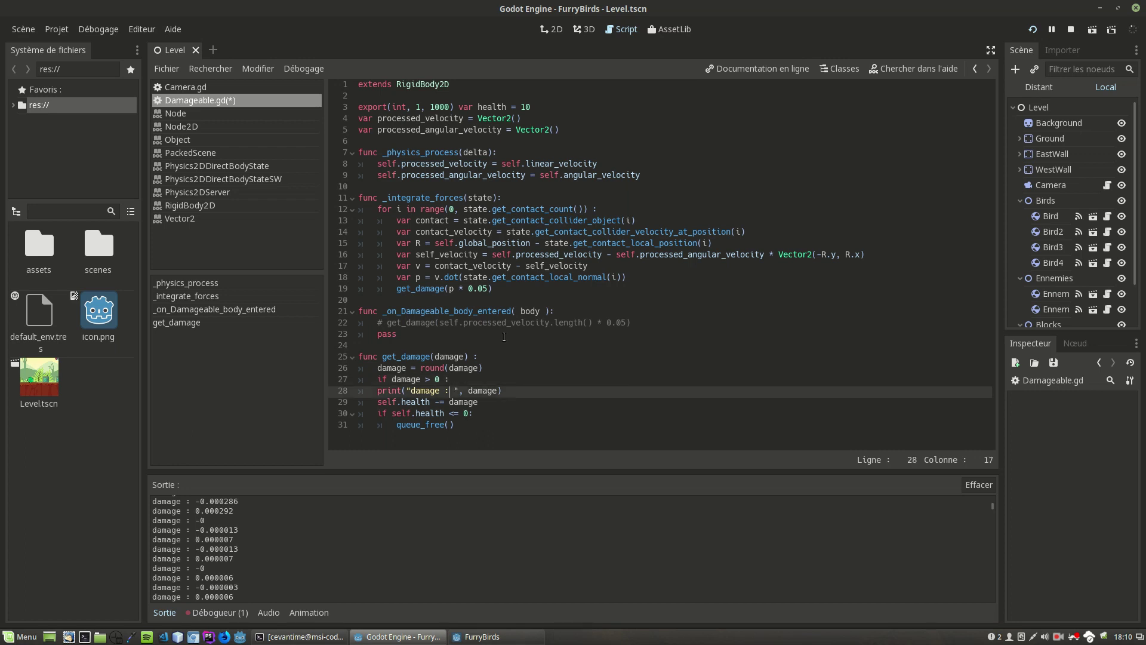
key("Down")
key("Down")
key("shift+Down")
key("Tab")
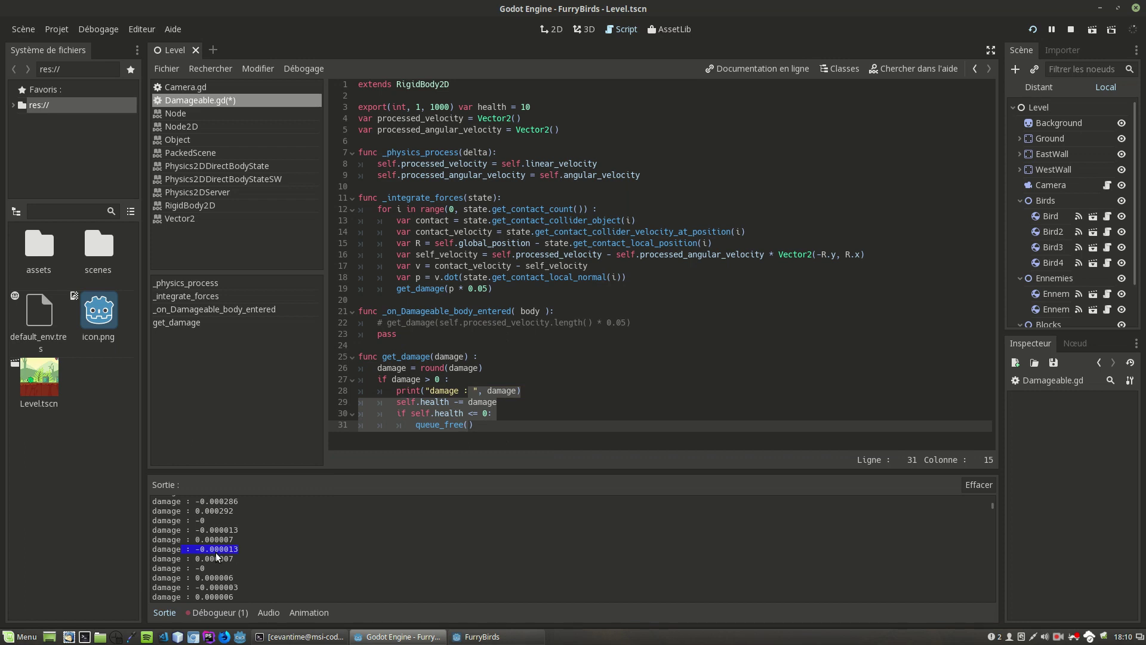
Save and run the game, confirm whole-number damage like 9, 12, 13, 6, then close it
left_click(1032, 29)
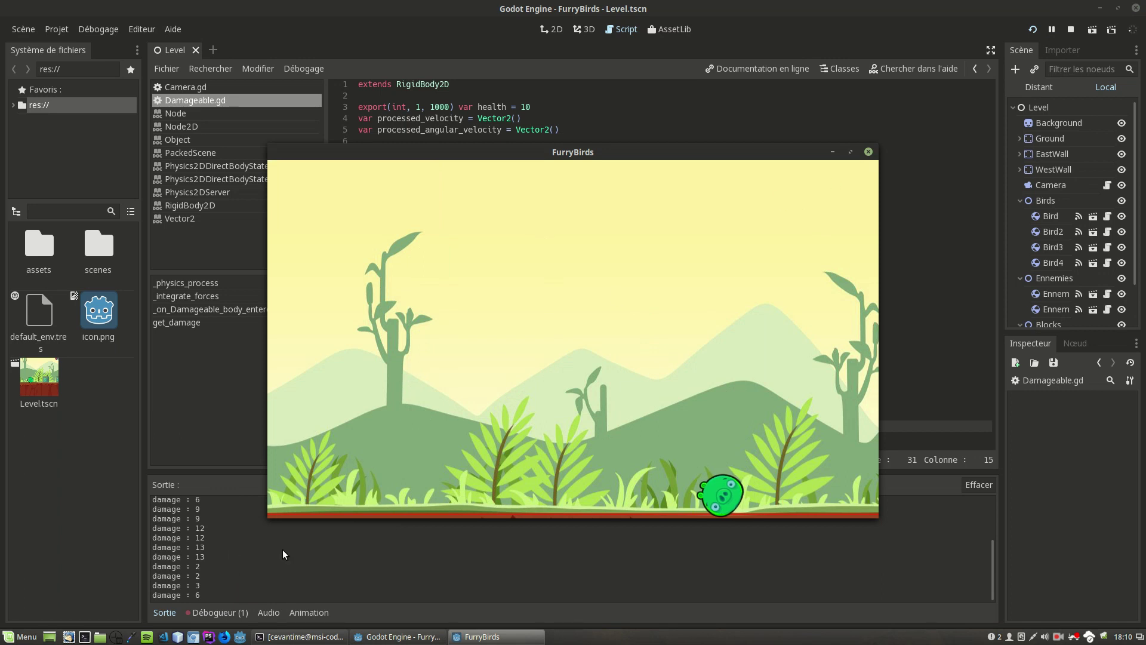
left_click(870, 152)
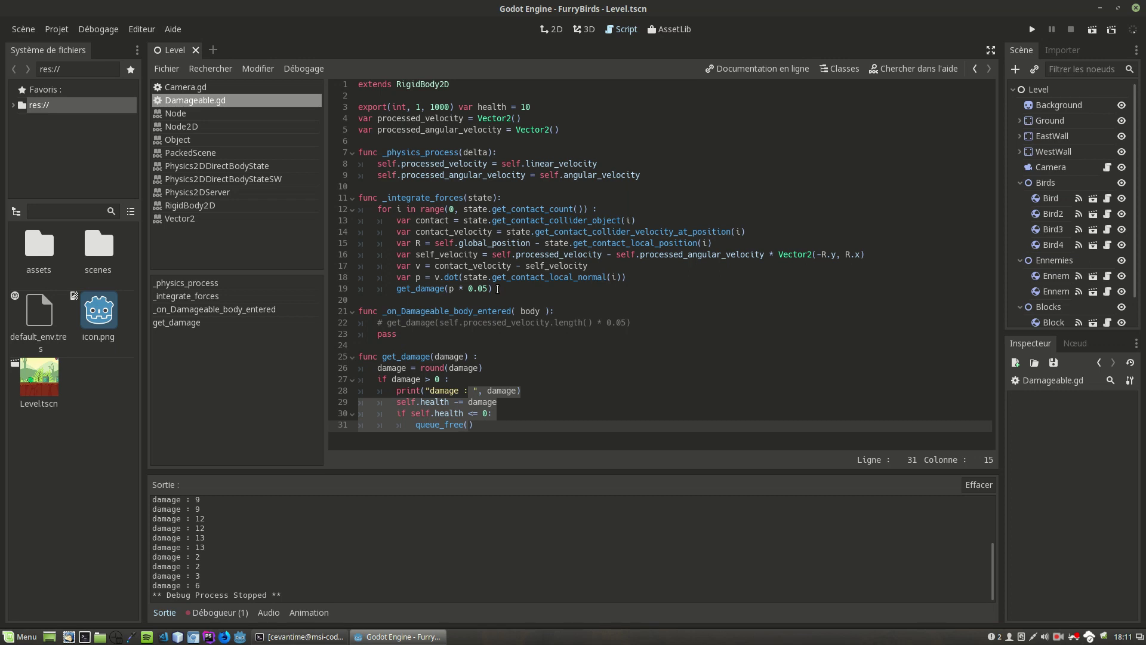
Append '* (m_body / (m_self + m_body))' to the impulse calculation line
left_click(630, 276)
type("* (")
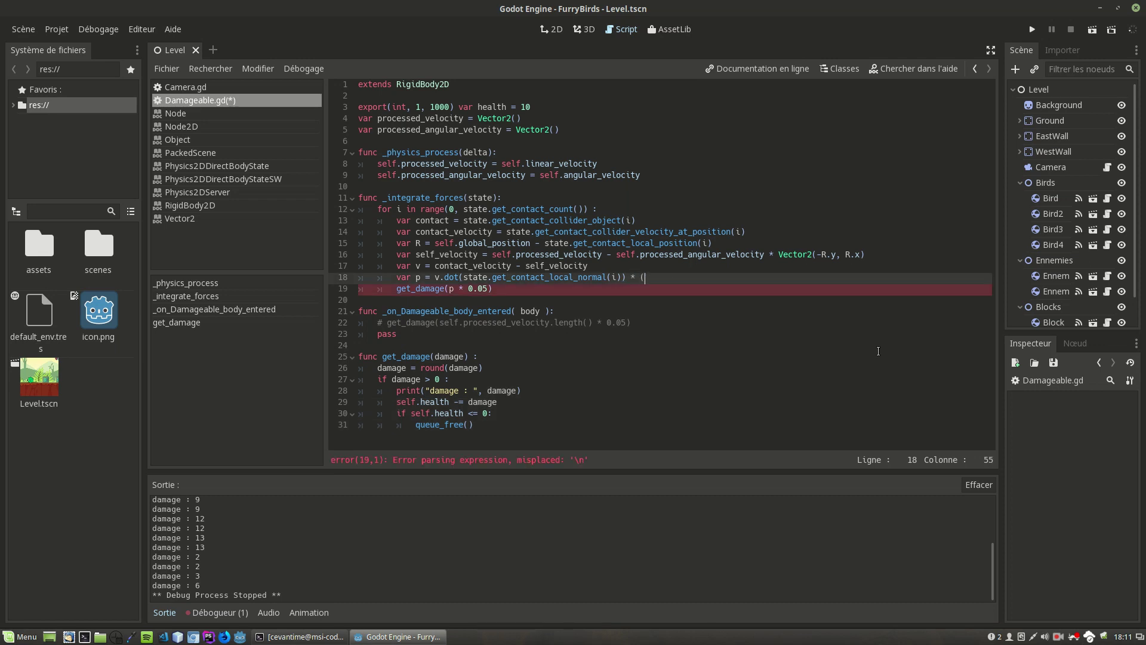
type("m")
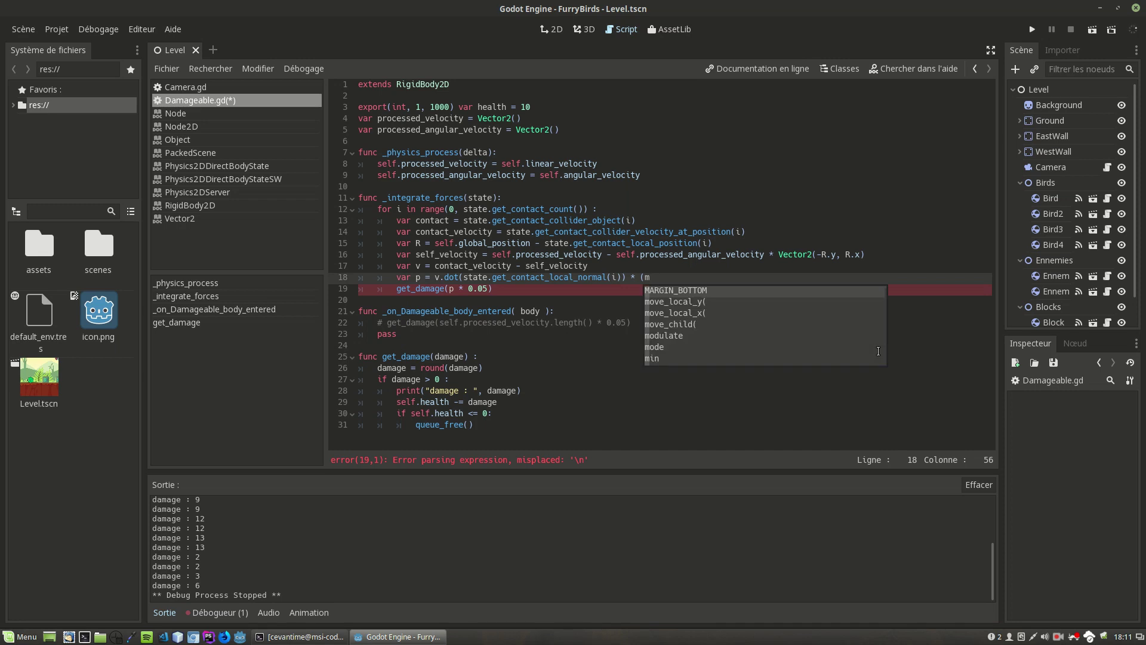
type("_")
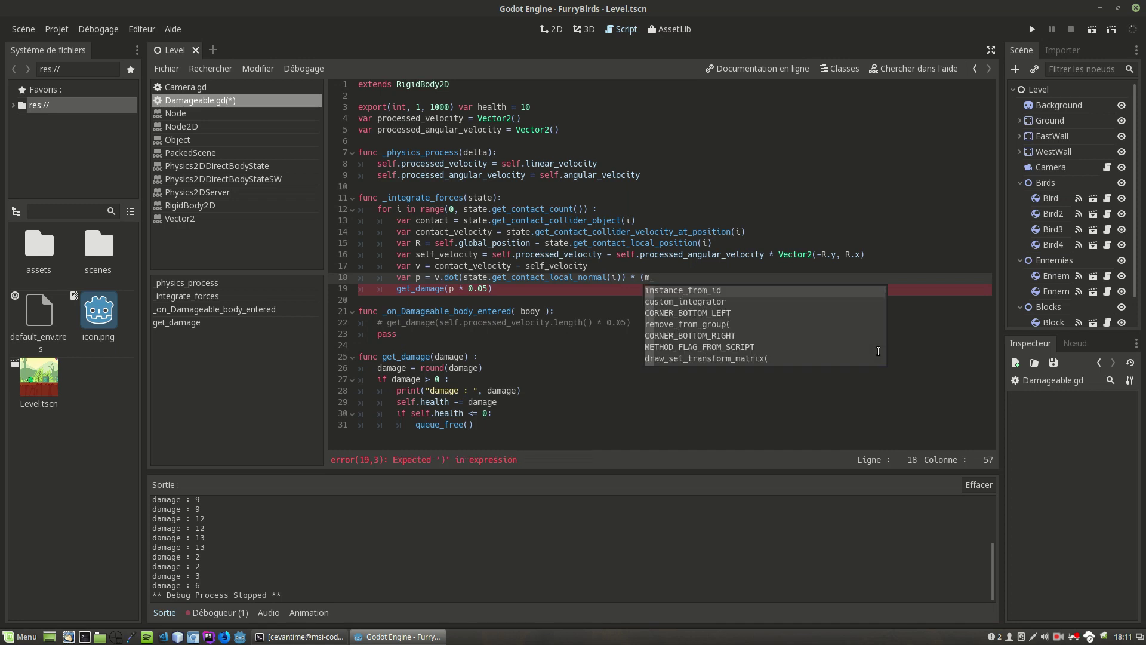
type("bpdy")
key("BackSpace")
key("BackSpace")
key("BackSpace")
type("ody")
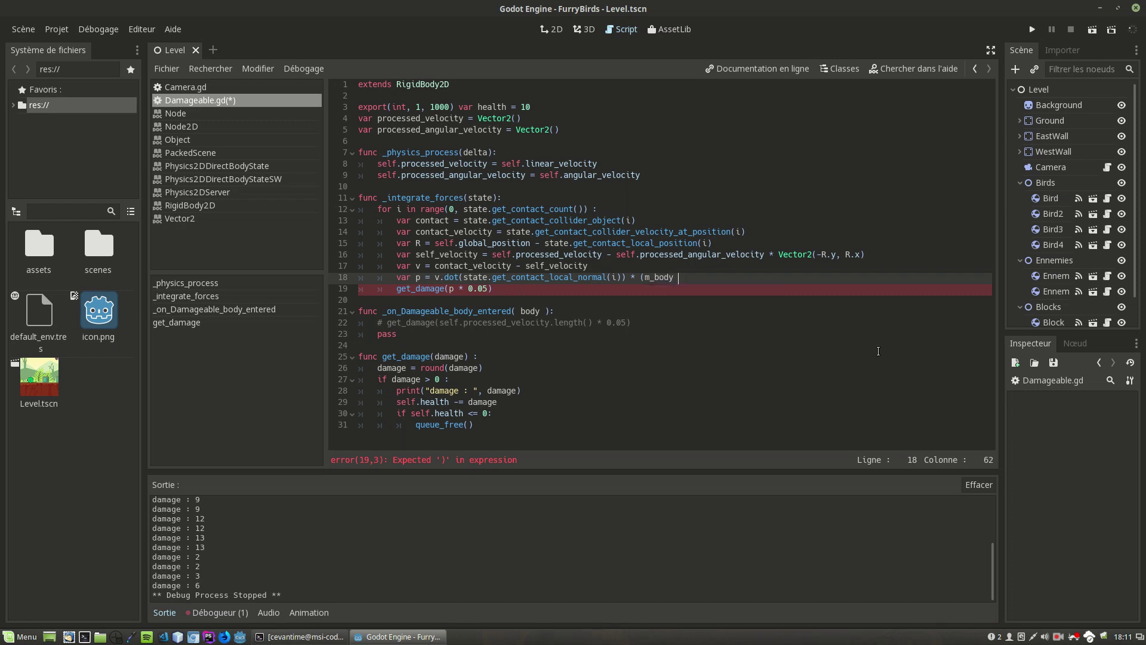
type(" / (m_self + m_body))")
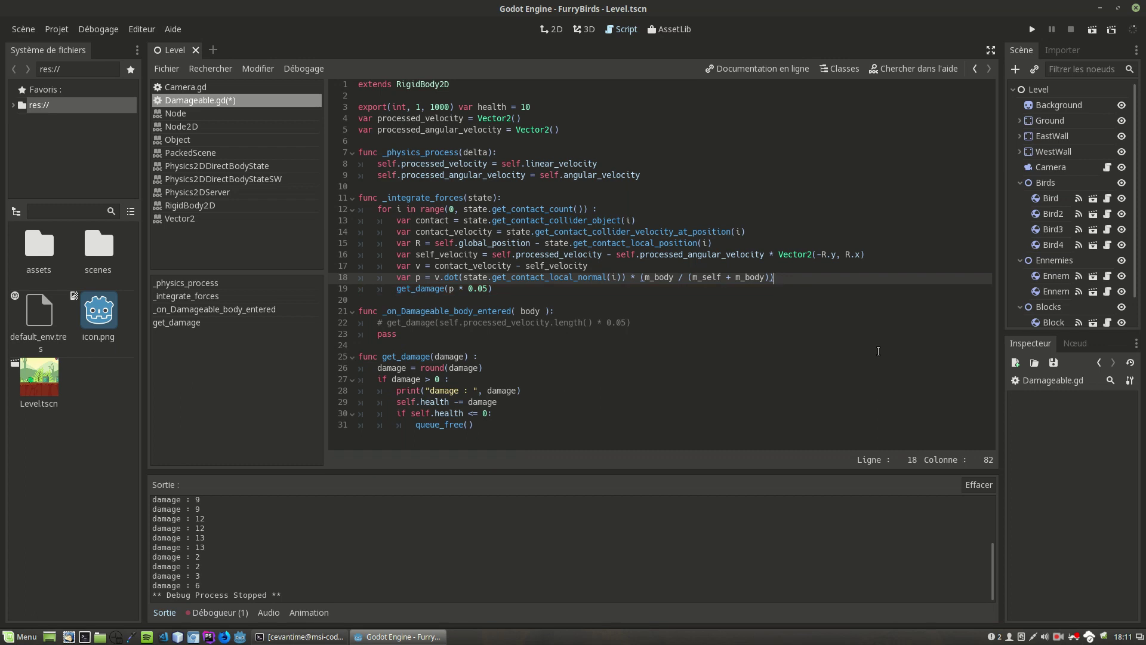
Insert 'var m_self = self.mass' and 'var m_body =' lines above the impulse calculation
key("Home")
key("Return")
key("Up")
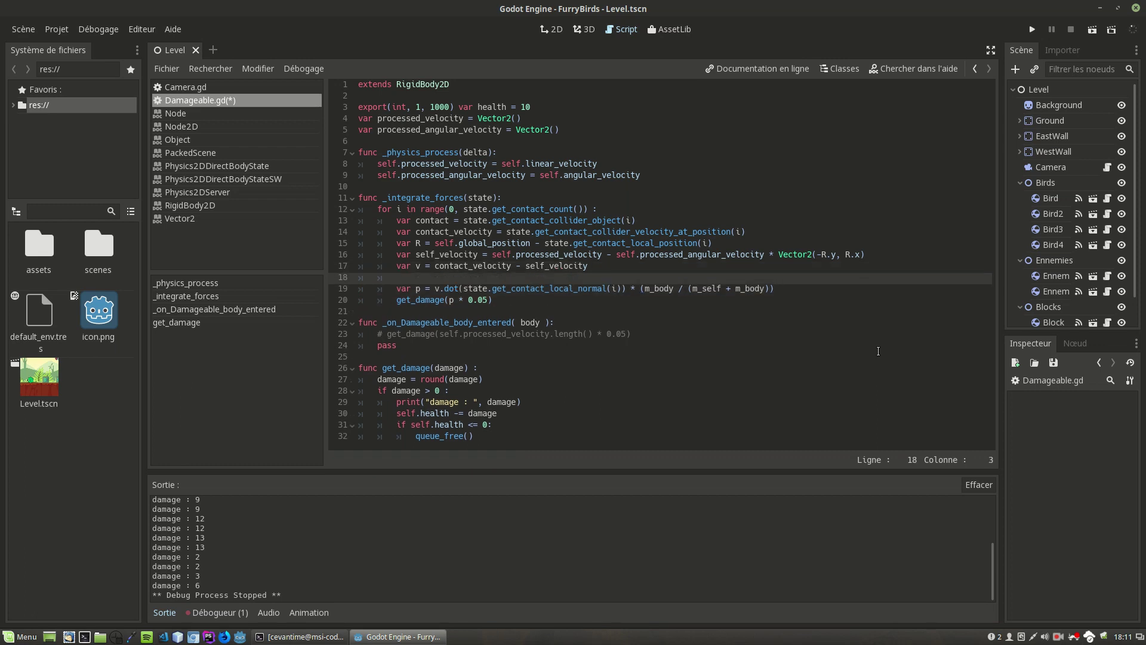
type("var ")
type("m_")
type("body =")
key("Home")
key("Return")
key("Up")
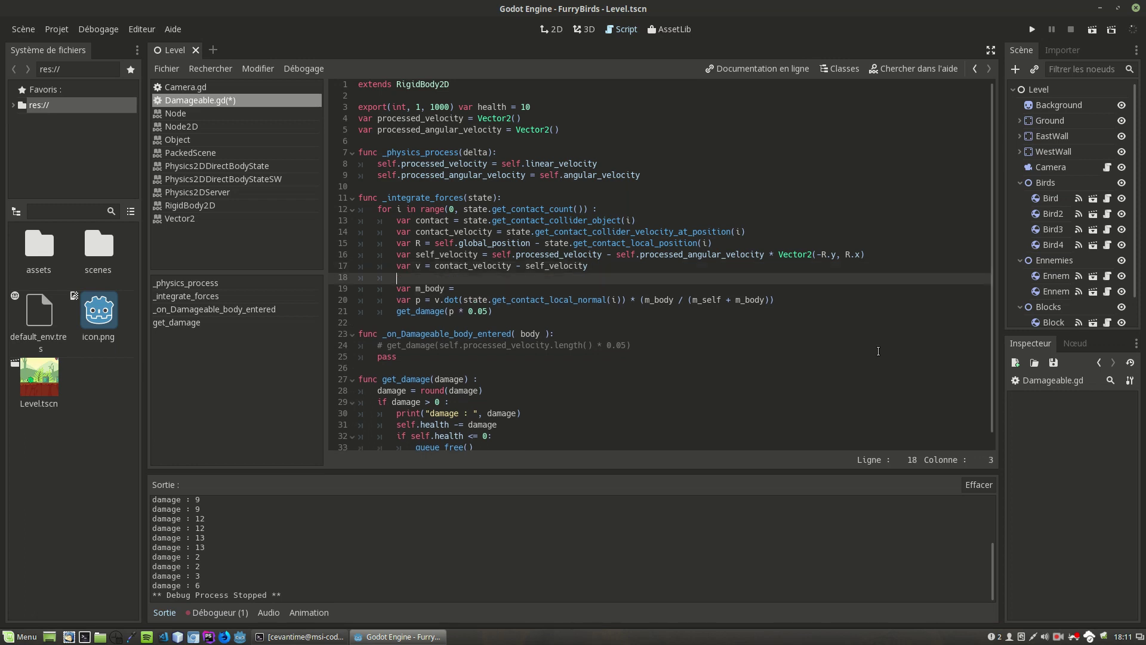
type("var m_self = ")
type("self.mass")
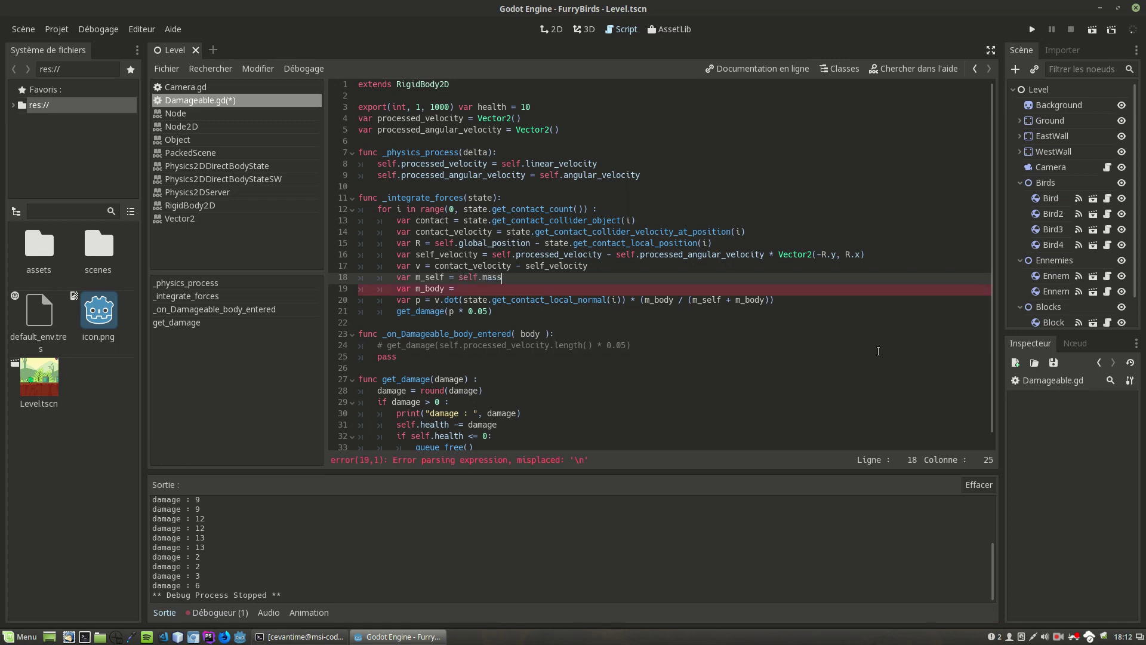
Complete the m_body line as 'body.mass if body is RigidBody2D else 100000000'
key("Down")
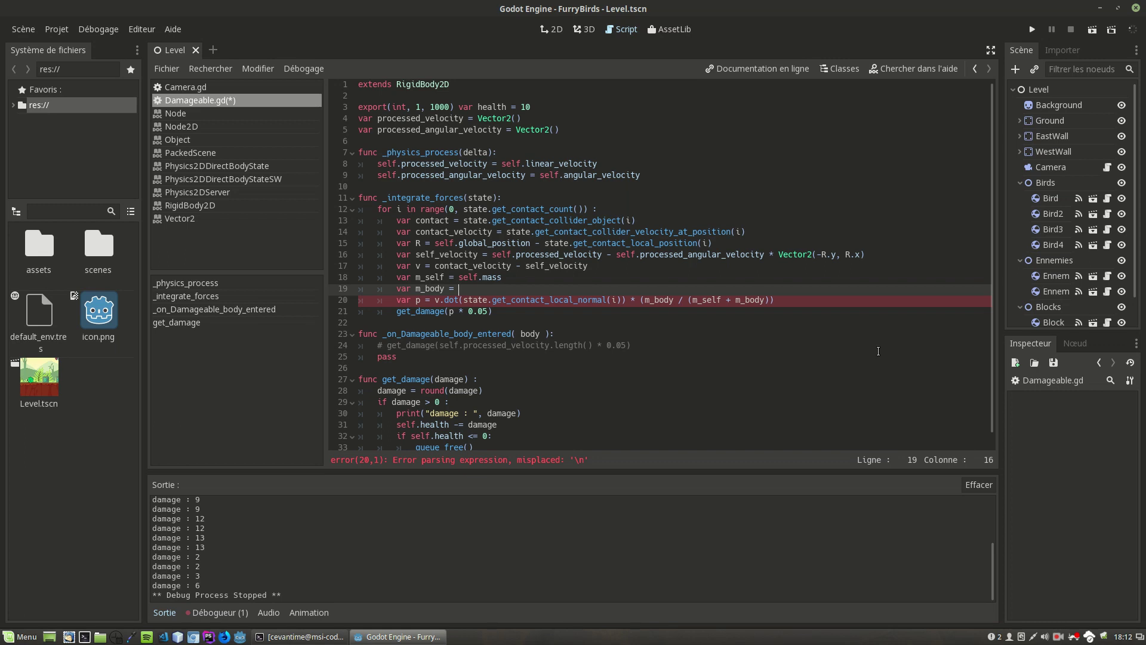
type("body")
type(".")
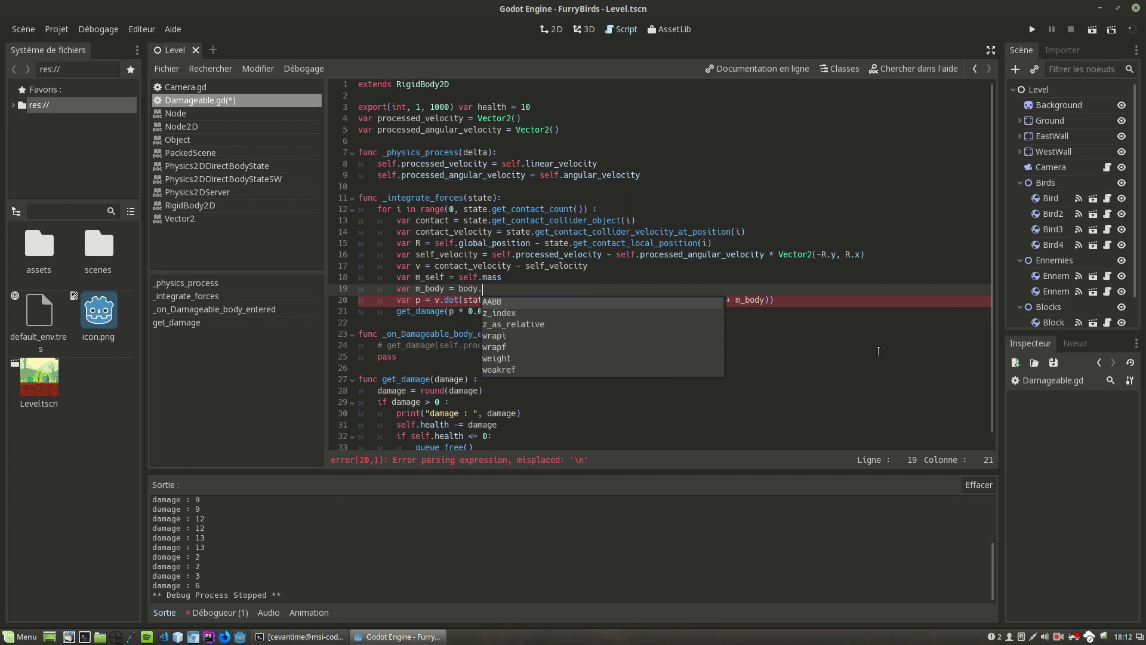
type("mass if ")
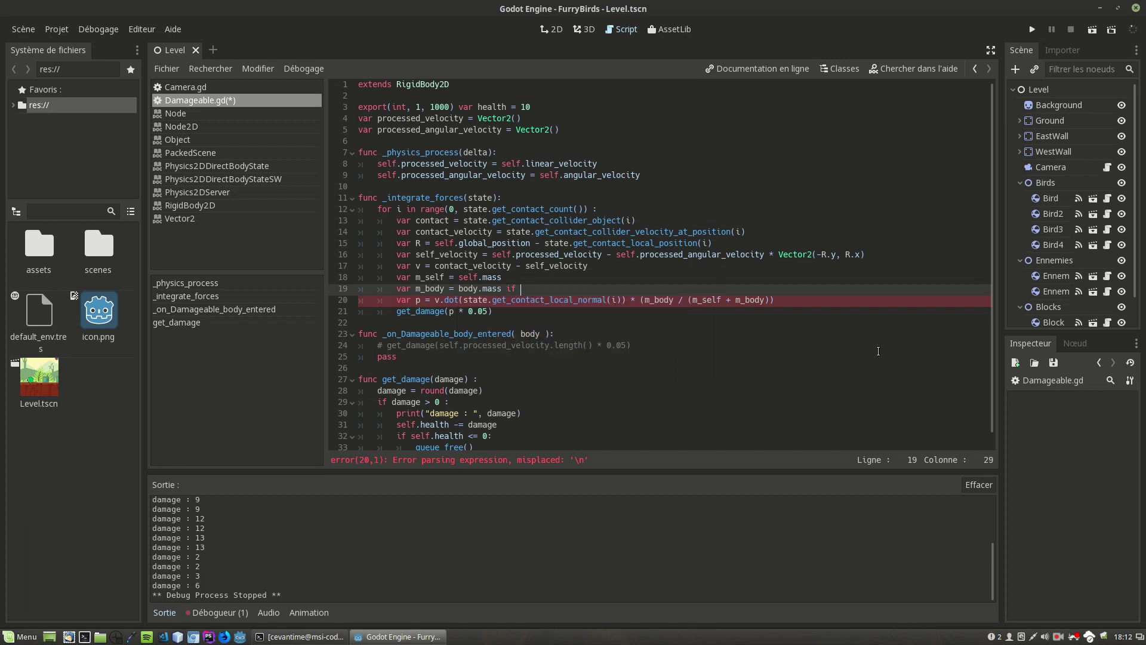
type("body is Rigi")
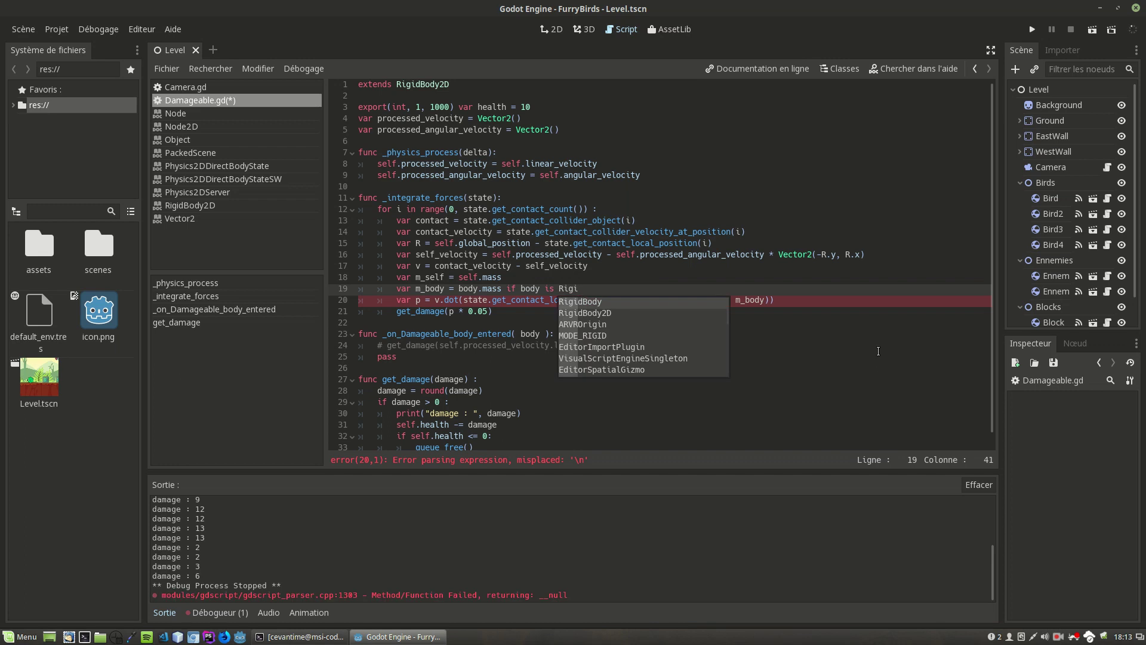
key("Down")
key("Return")
type("else ")
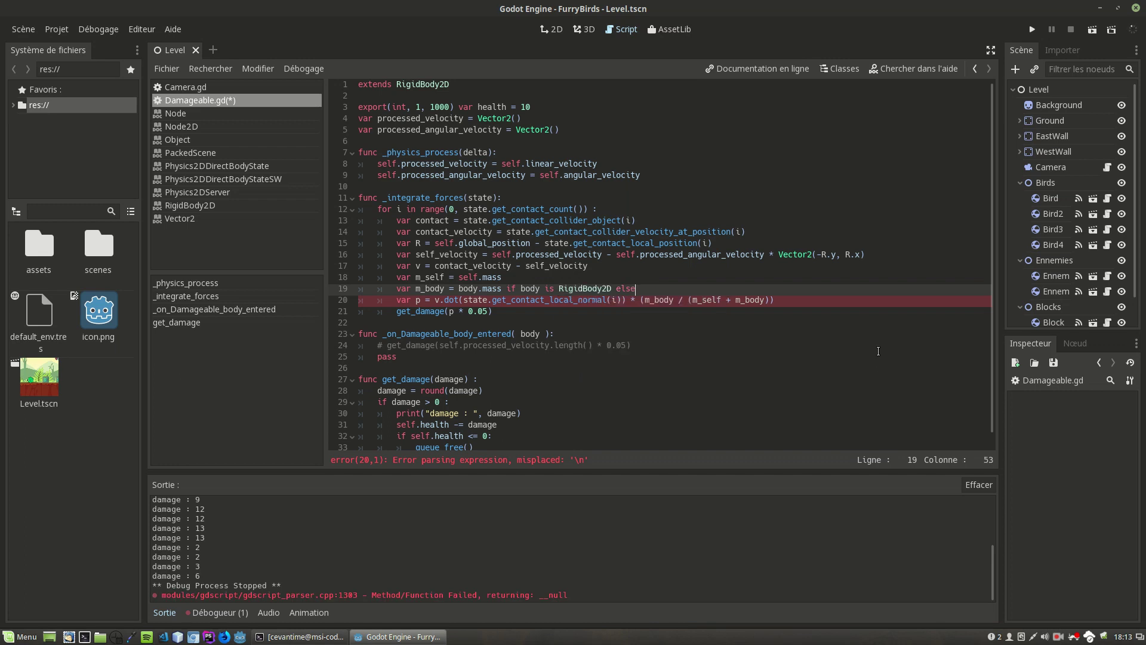
type("10")
type("000")
type("0000")
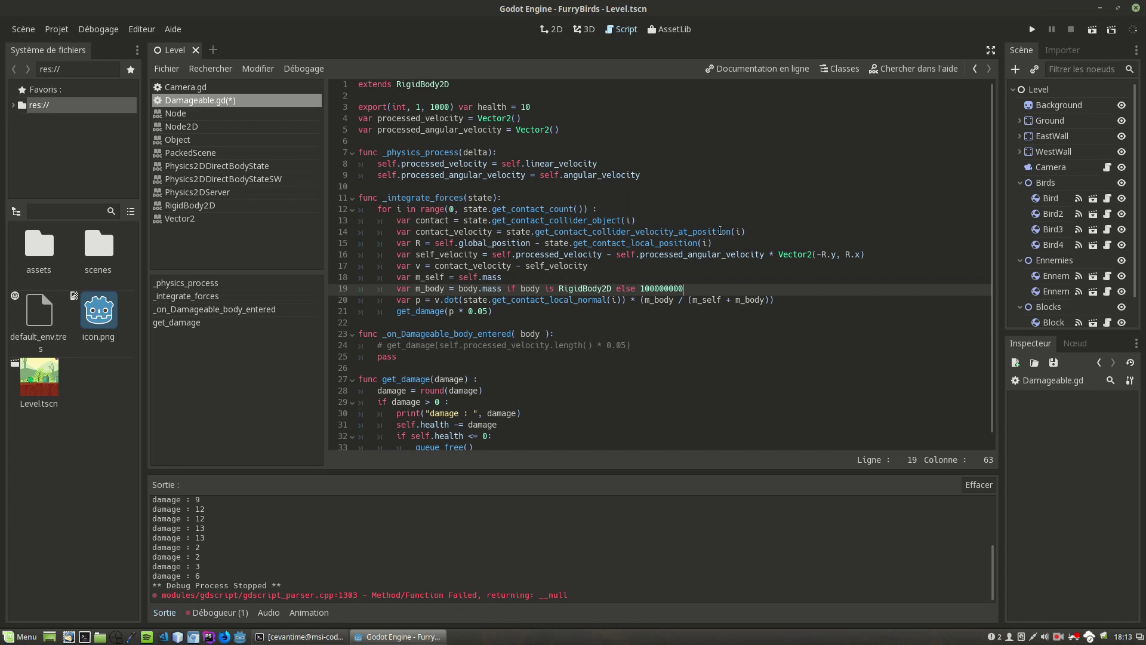
Run the game, then replace 'body' with 'contact' throughout the mass line, making it m_contact
left_click(1032, 28)
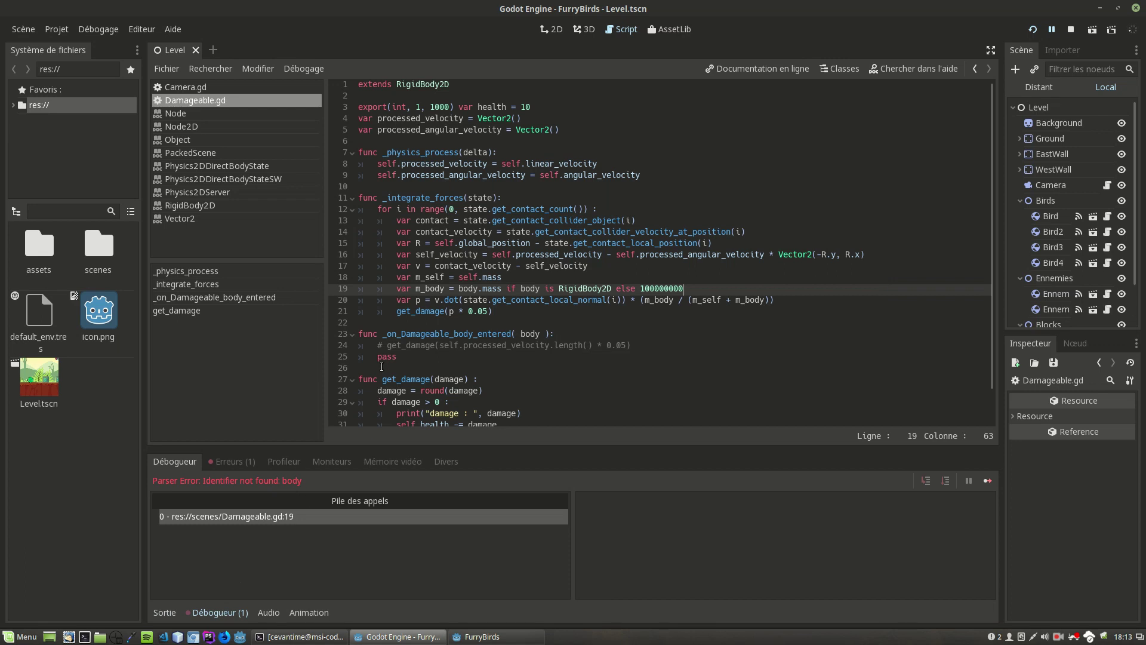
double_click(468, 289)
type("contact")
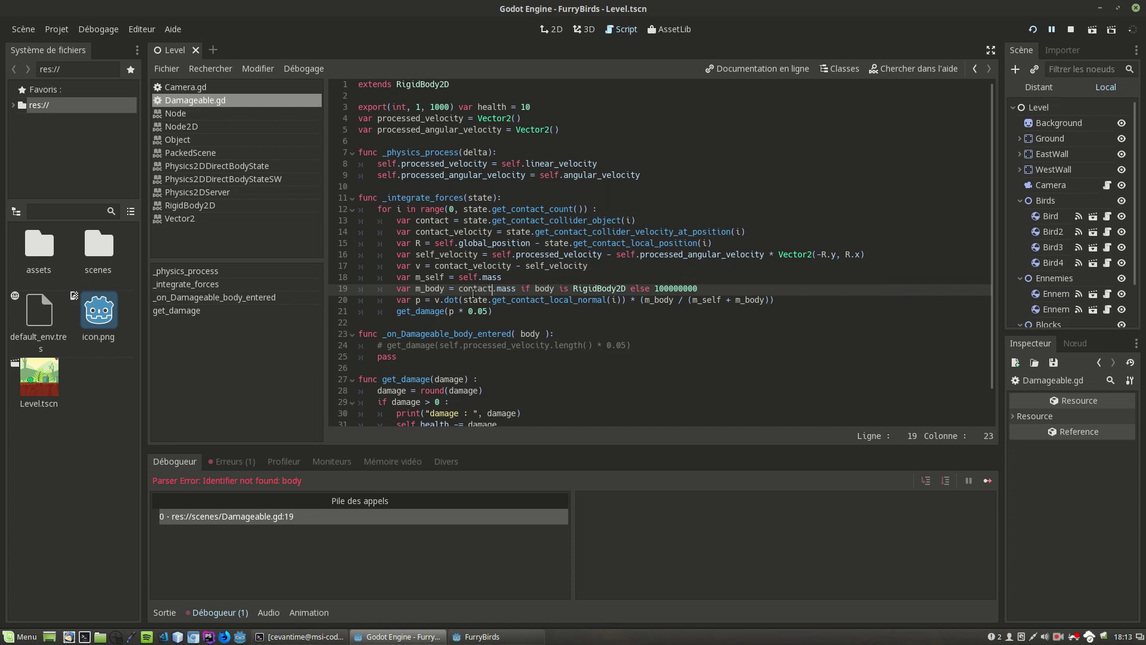
double_click(543, 289)
type("contact")
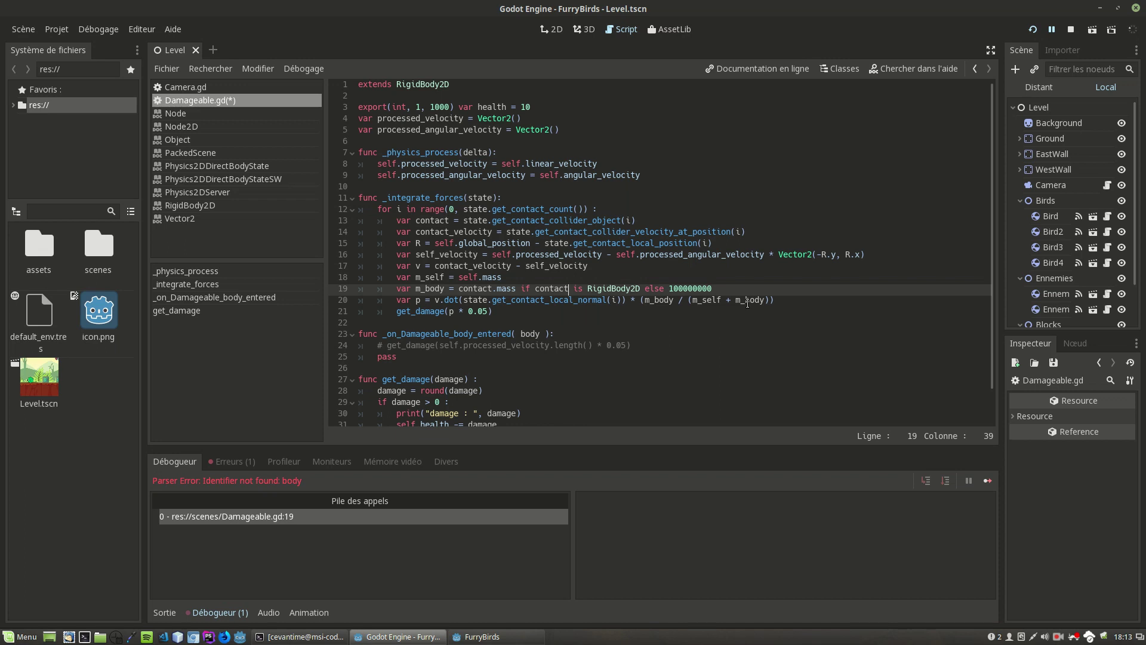
left_click_drag(428, 287, 450, 289)
type("contact")
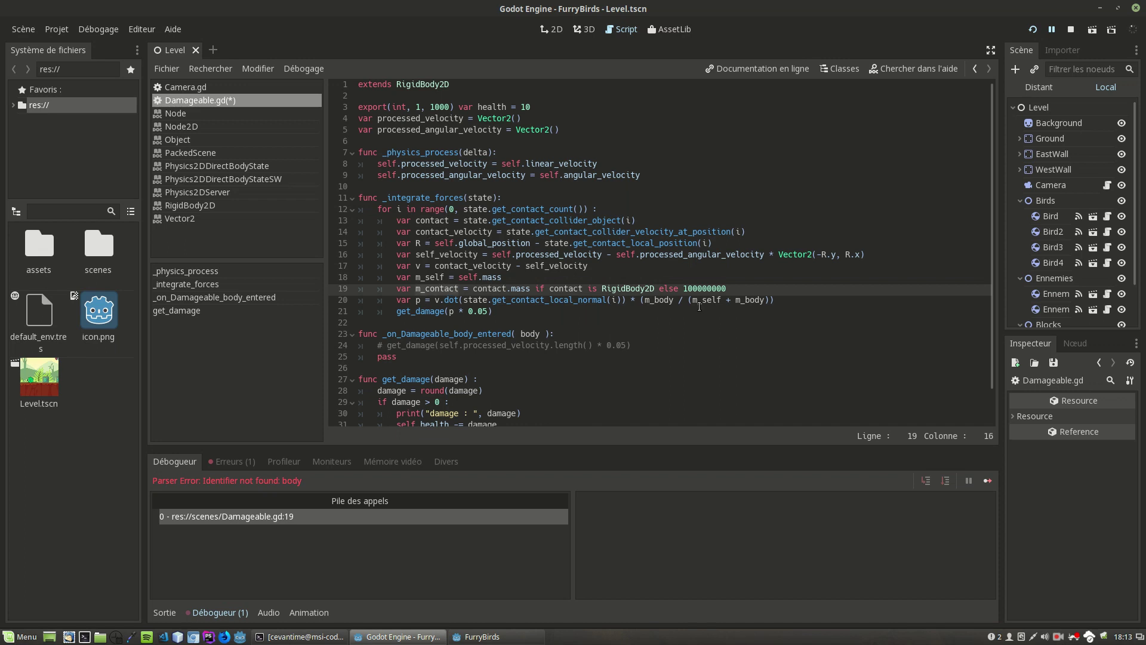
Use m_contact in both spots of the impulse formula and run the game again
double_click(657, 300)
type("m_contact")
double_click(765, 299)
type("m_contact")
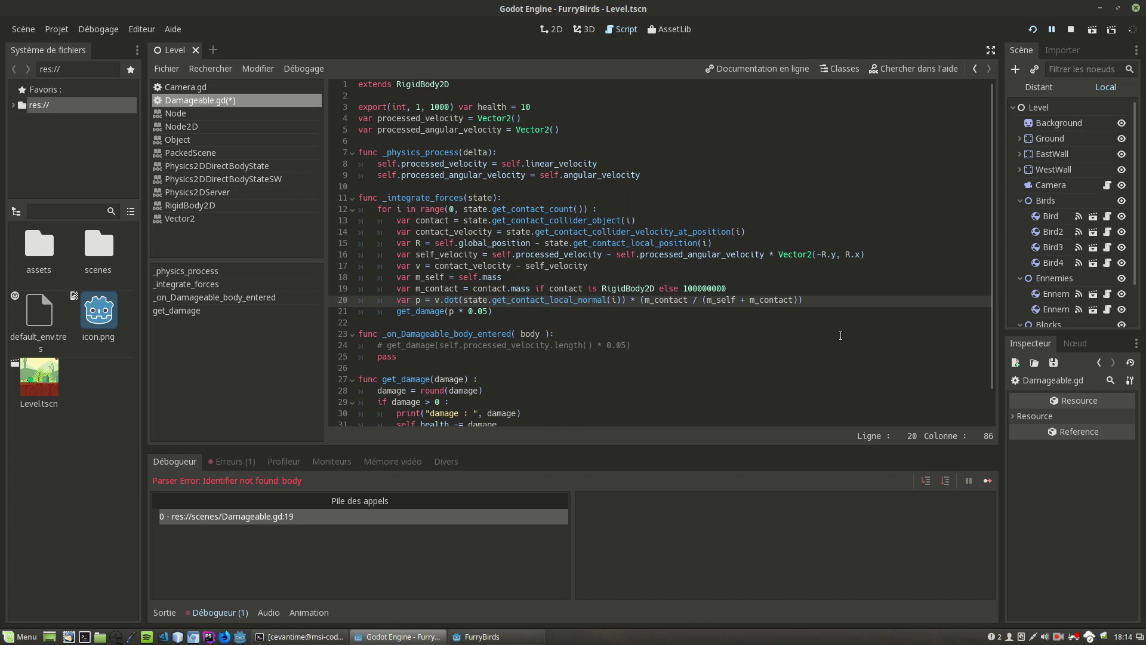
left_click(1032, 29)
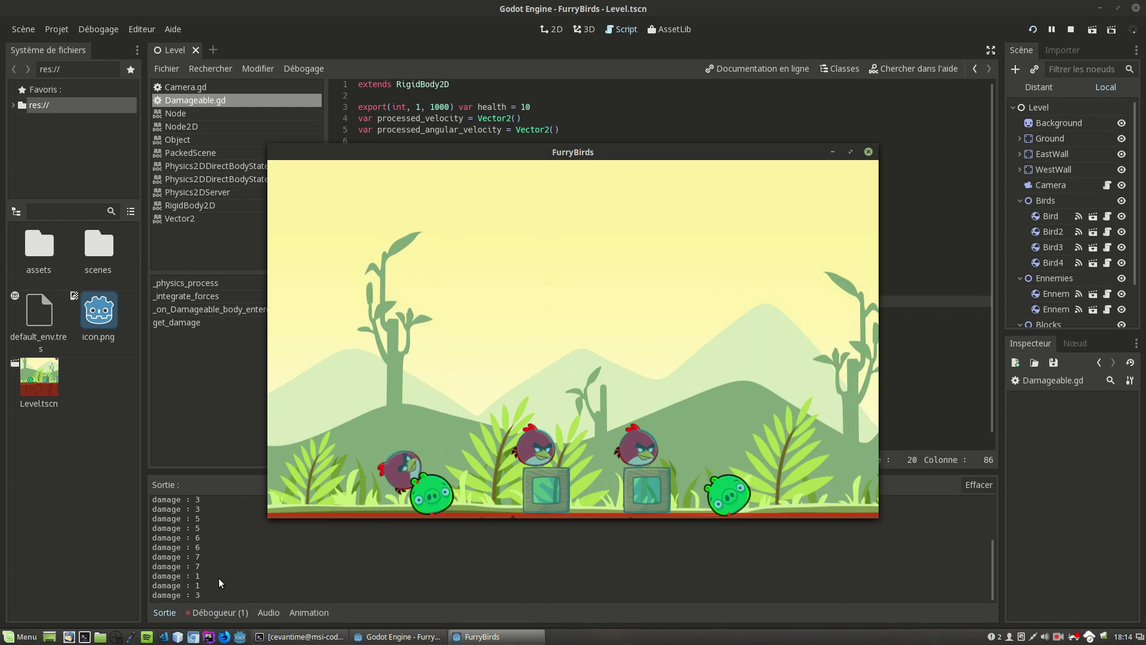
Review the output log ending at damage 4, then close the FurryBirds game window
scroll(208, 574, "up", 2)
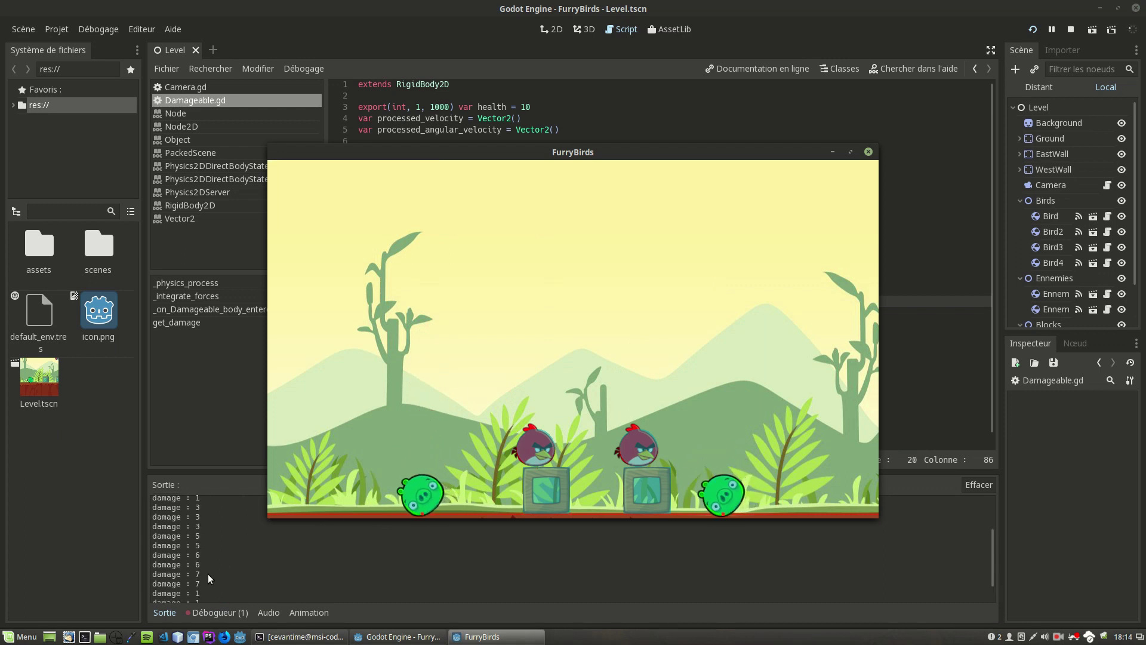
scroll(217, 568, "down", 1)
scroll(213, 577, "down", 1)
left_click(870, 150)
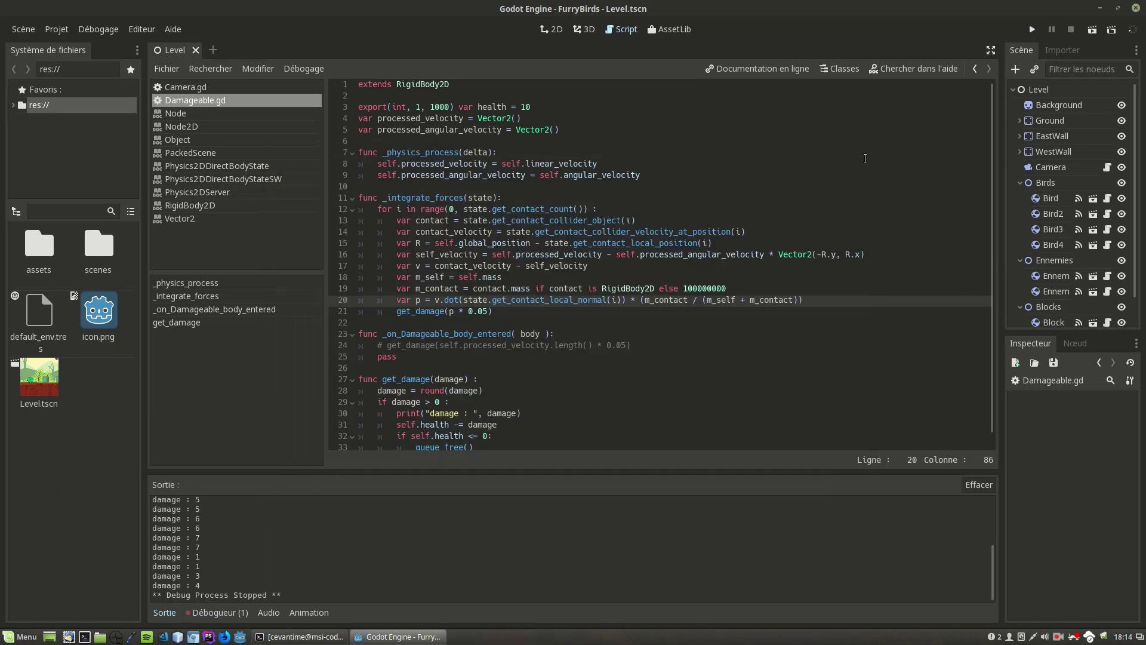
Change the damage call to get_damage(p * 0.06), then save, run and close the test game
left_click(490, 313)
type("6")
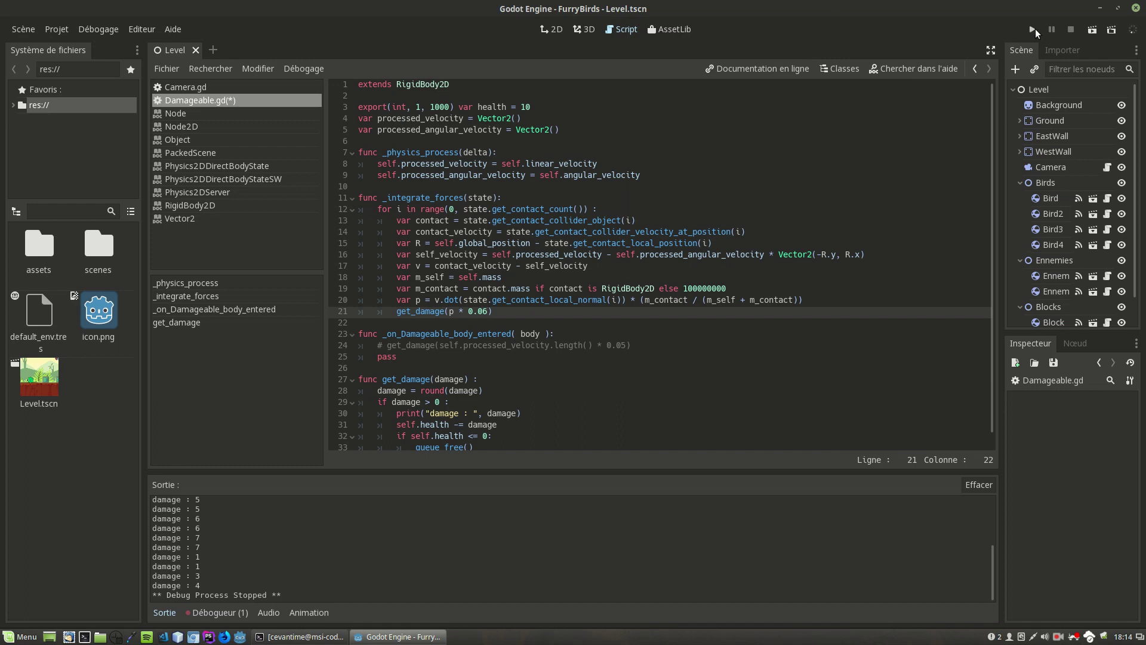
left_click(1032, 29)
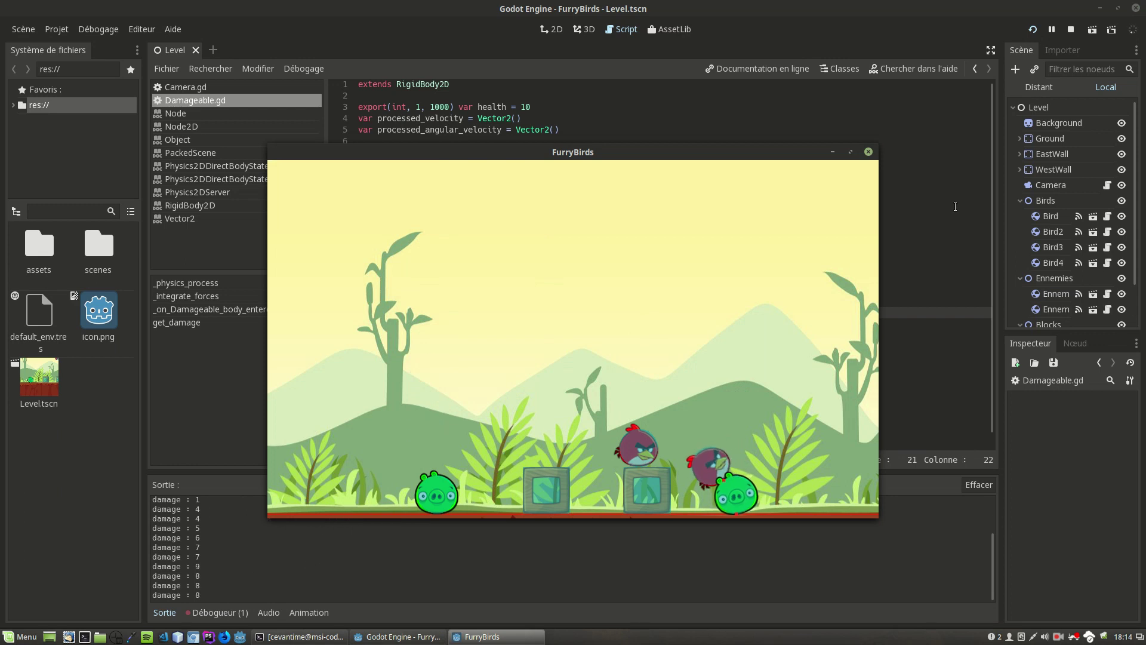
left_click(868, 152)
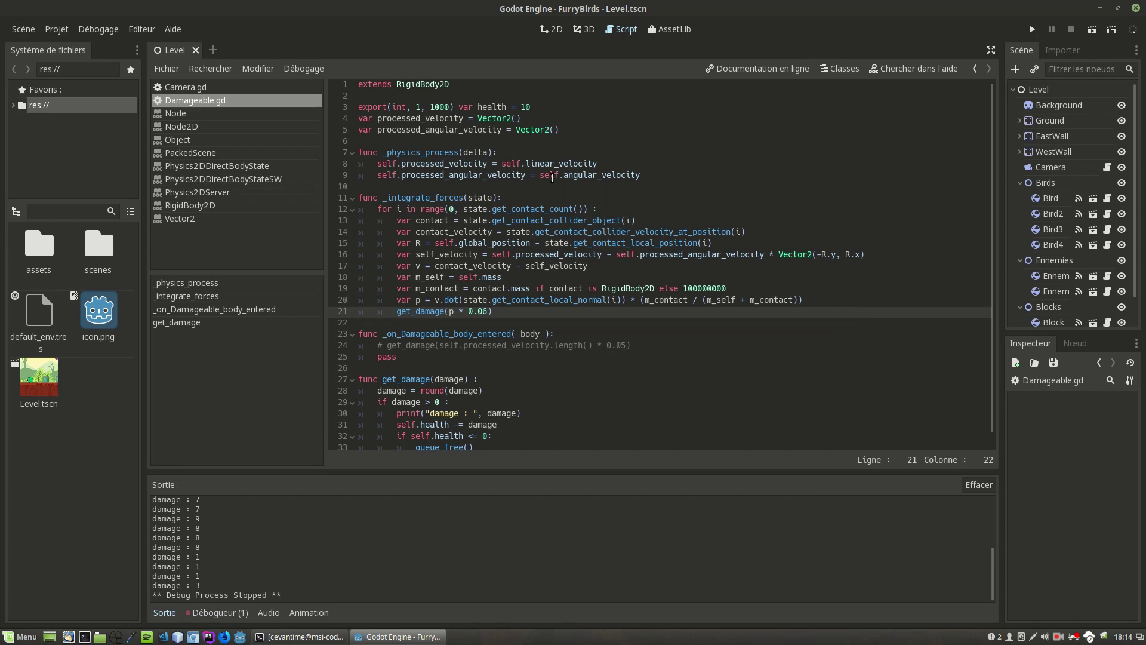
In the Level scene, delete the four birds Bird through Bird4
left_click(552, 31)
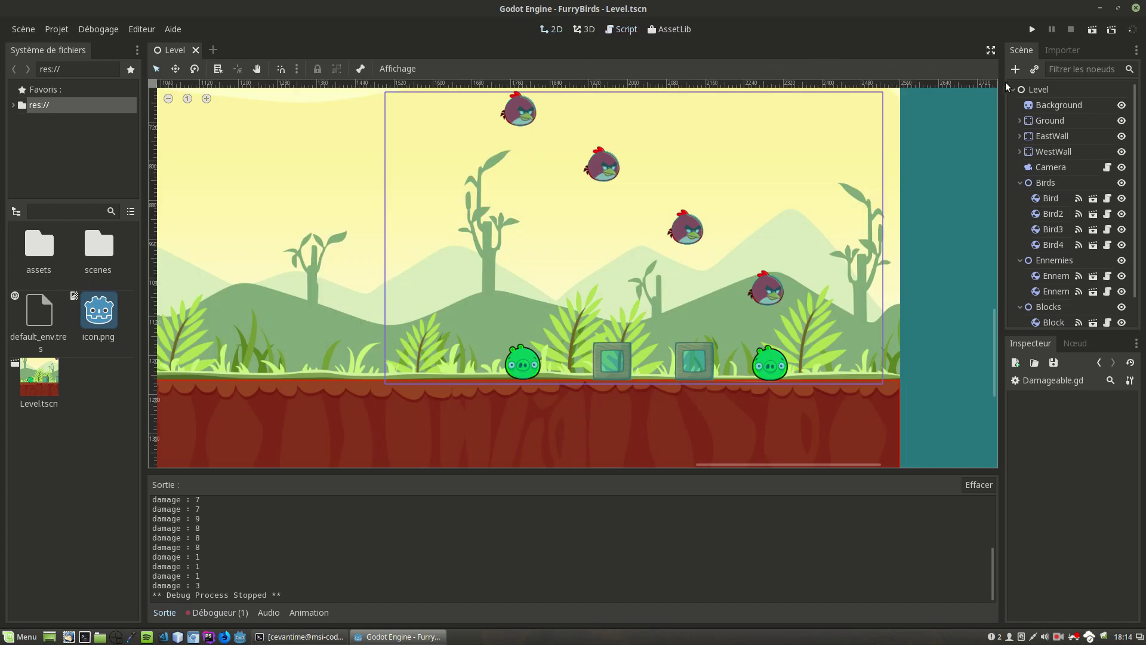
left_click(1048, 202)
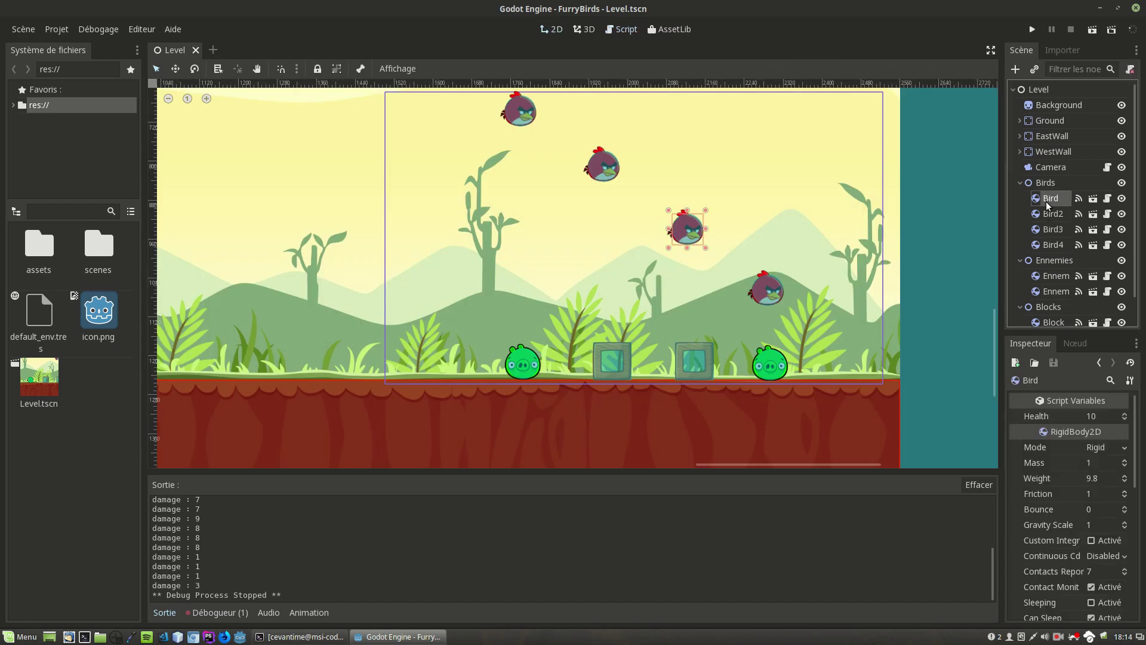
left_click(1049, 246, "shift")
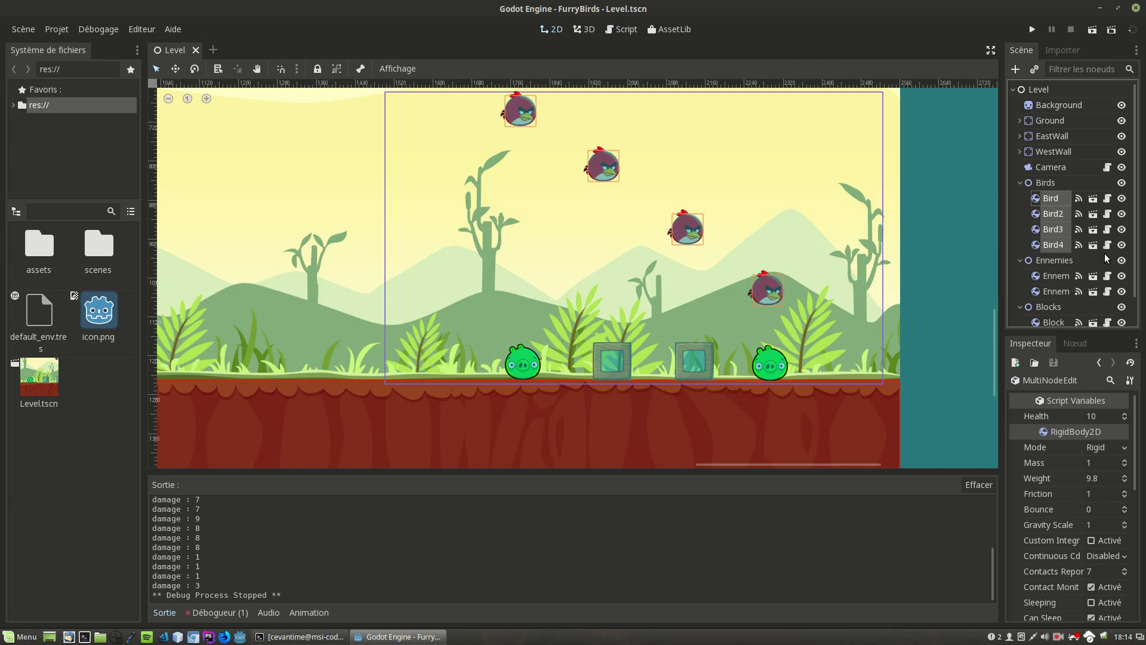
key("Delete")
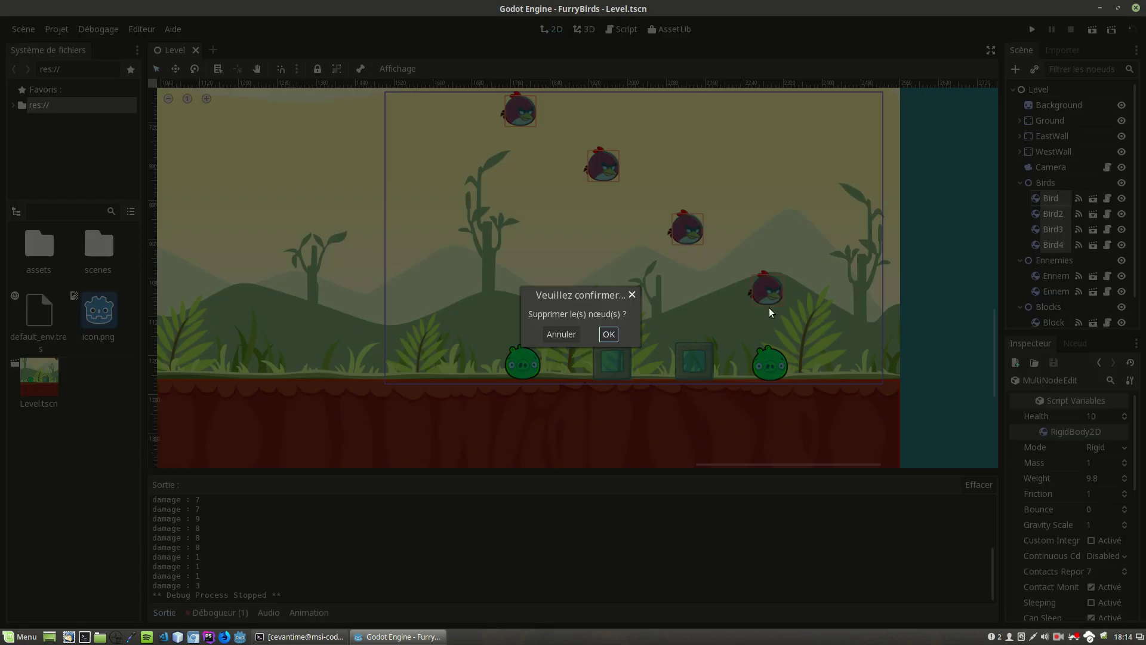
left_click(618, 334)
Delete both pigs, Ennemy2 and Ennemy
left_click(775, 368)
key("Delete")
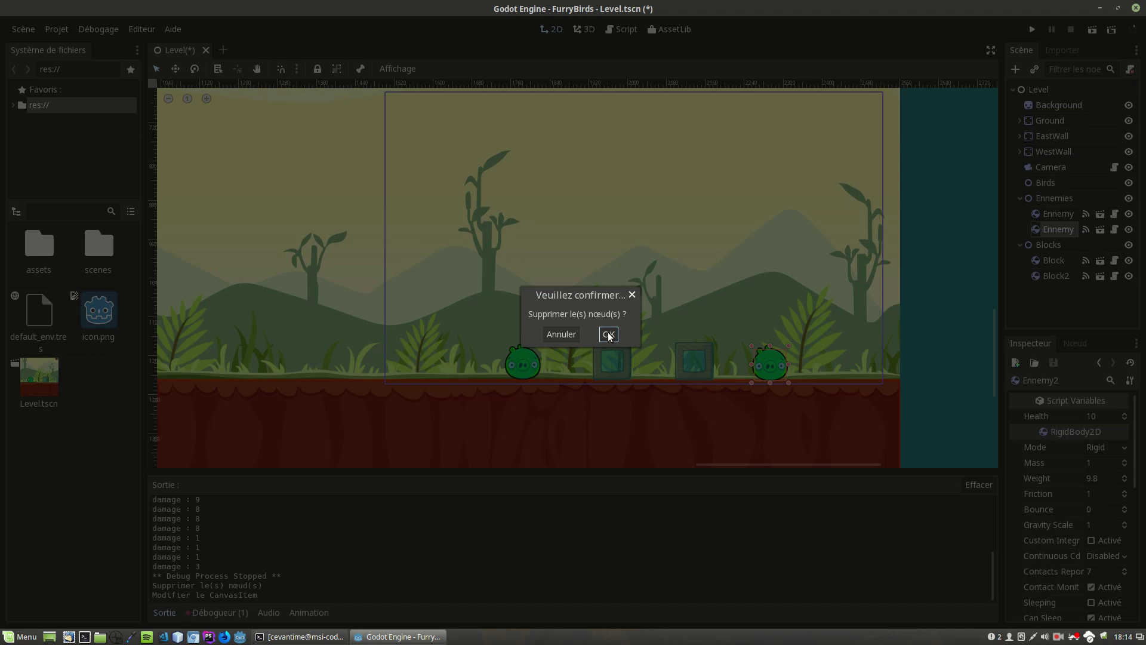
left_click(609, 336)
left_click(535, 364)
key("Delete")
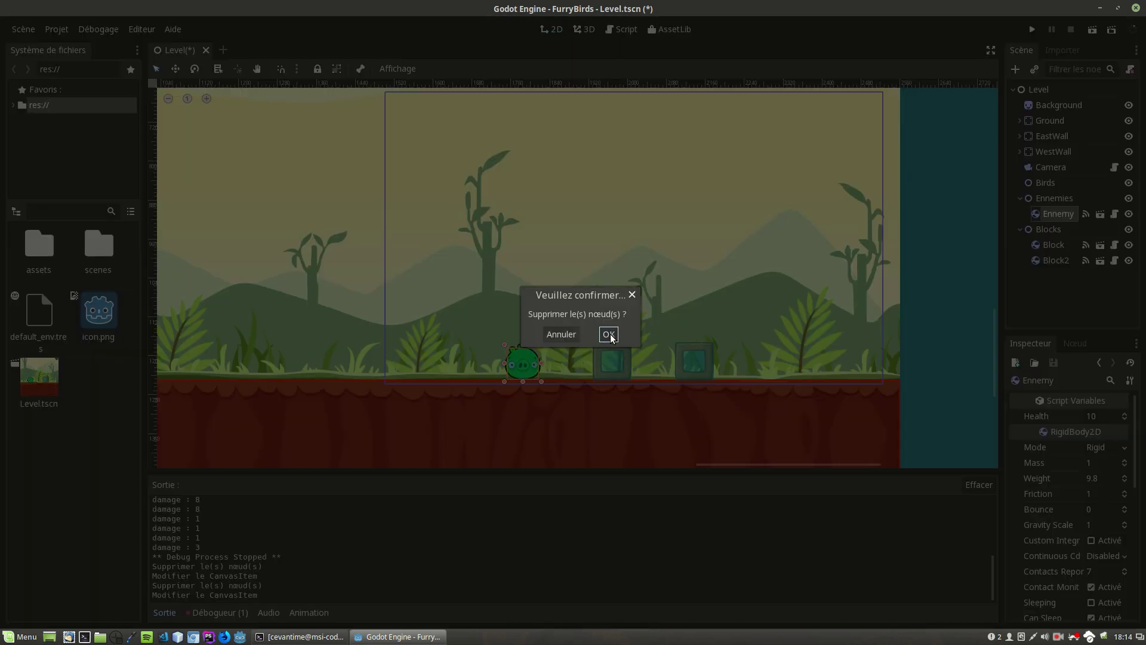
left_click(610, 335)
Delete the first block, leaving only Block2, and clear the selection
left_click(694, 363)
key("Delete")
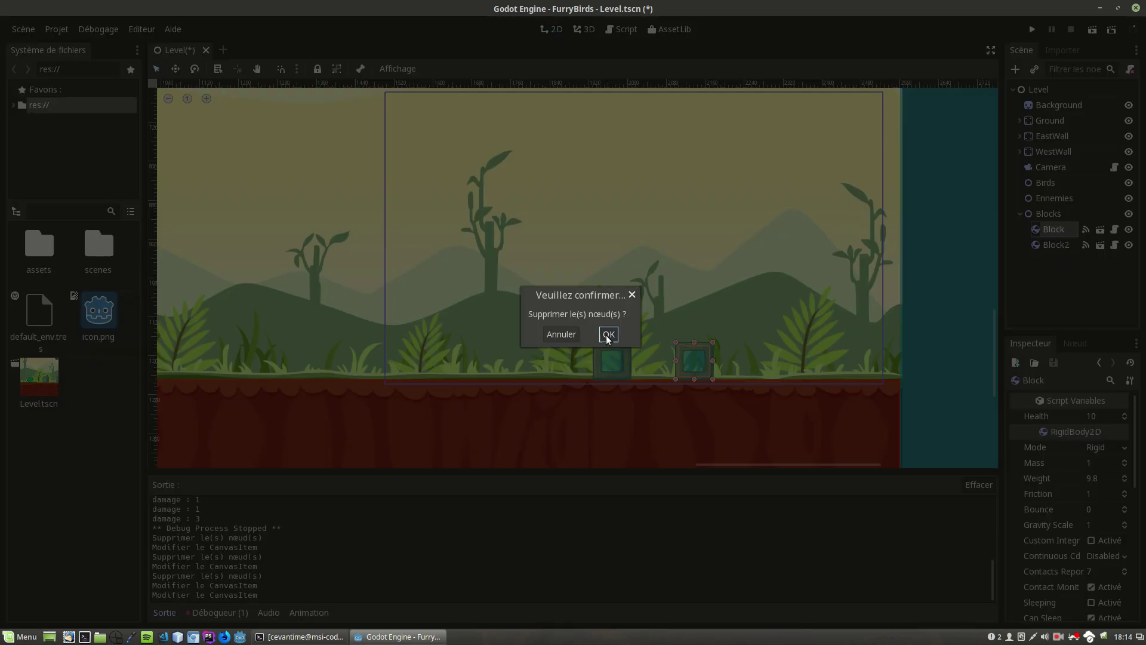
left_click(609, 336)
left_click(616, 356)
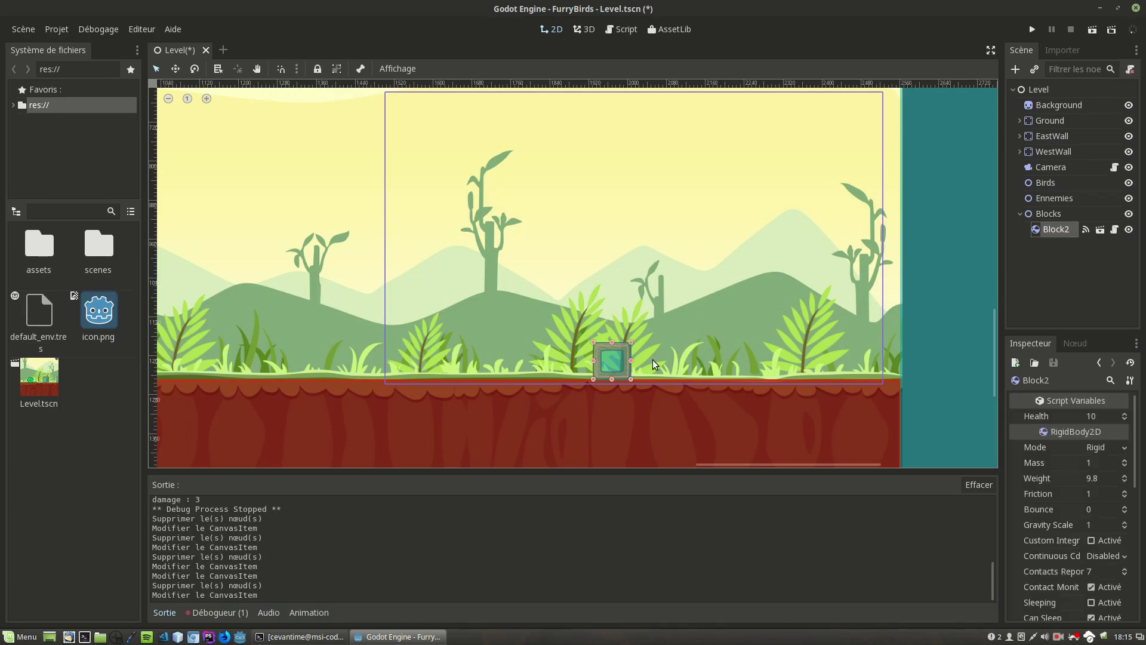
scroll(631, 360, "up", 1)
scroll(632, 358, "up", 1)
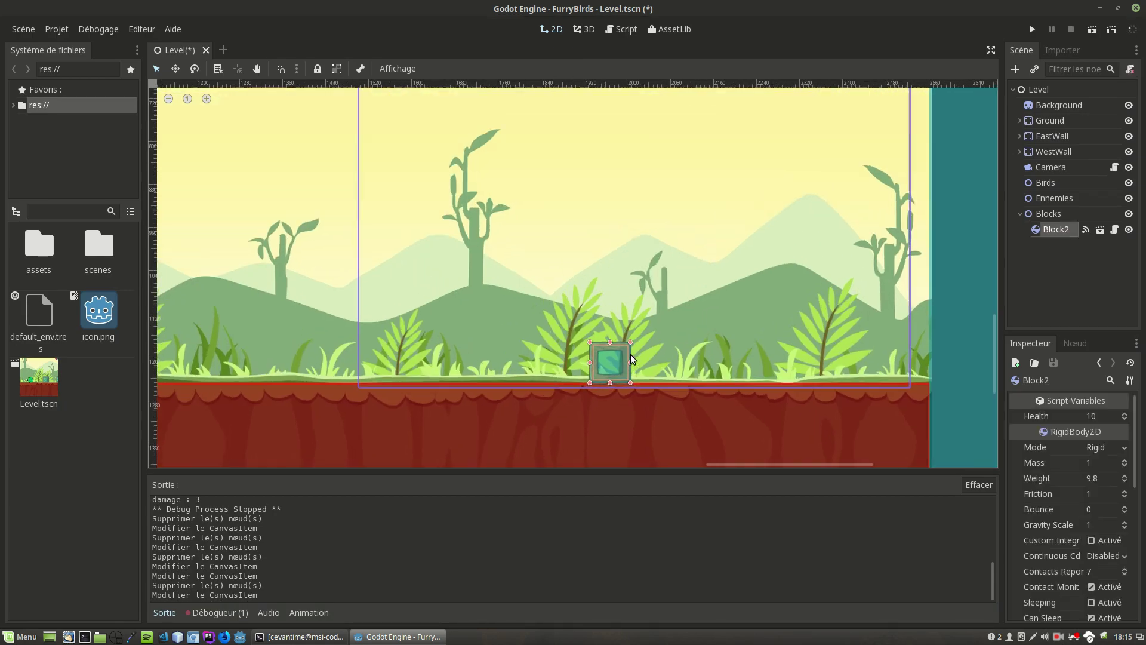
left_click(861, 311)
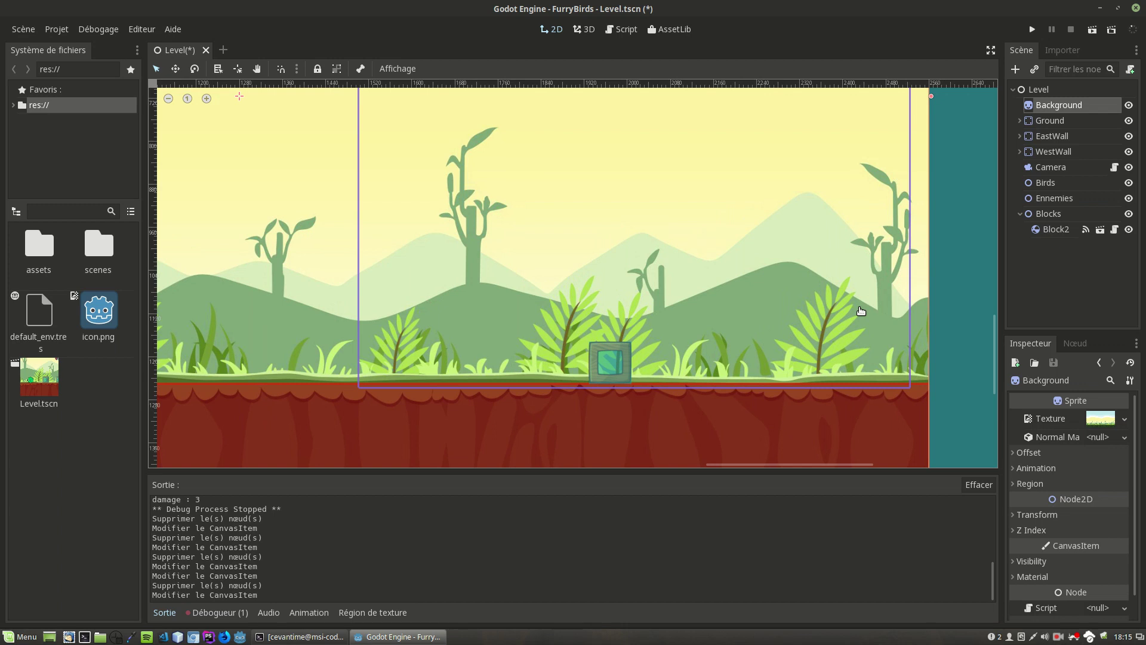
Move Block2 up into the sky, run the level to watch it fall, then reopen Damageable.gd
left_click(1056, 230)
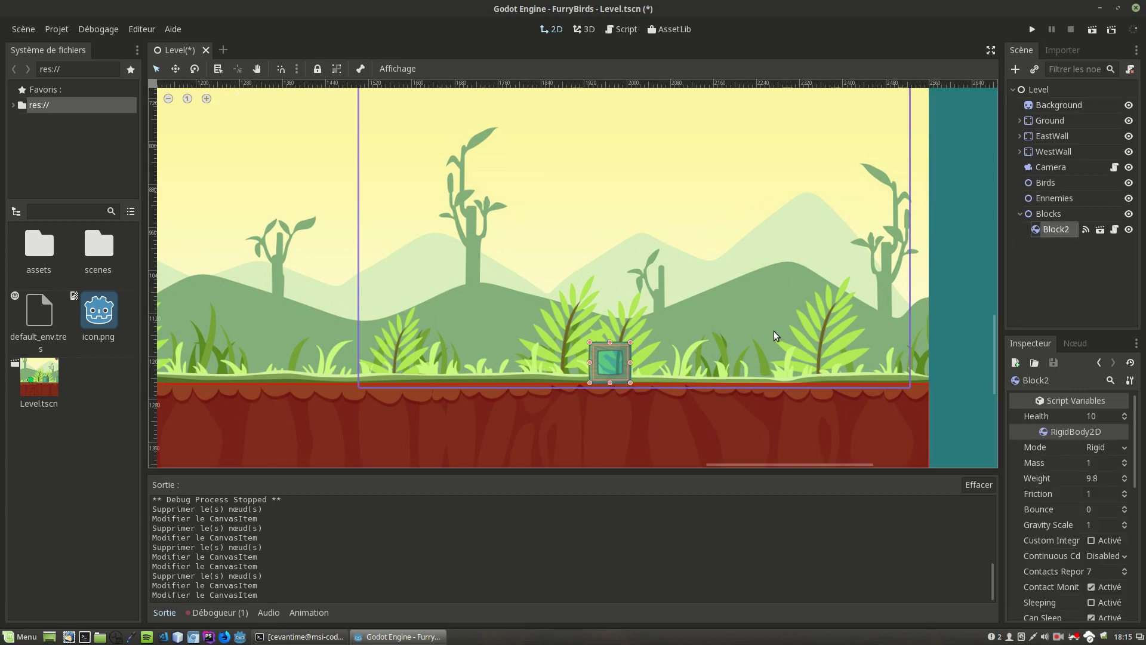
left_click_drag(773, 335, 774, 137, "alt")
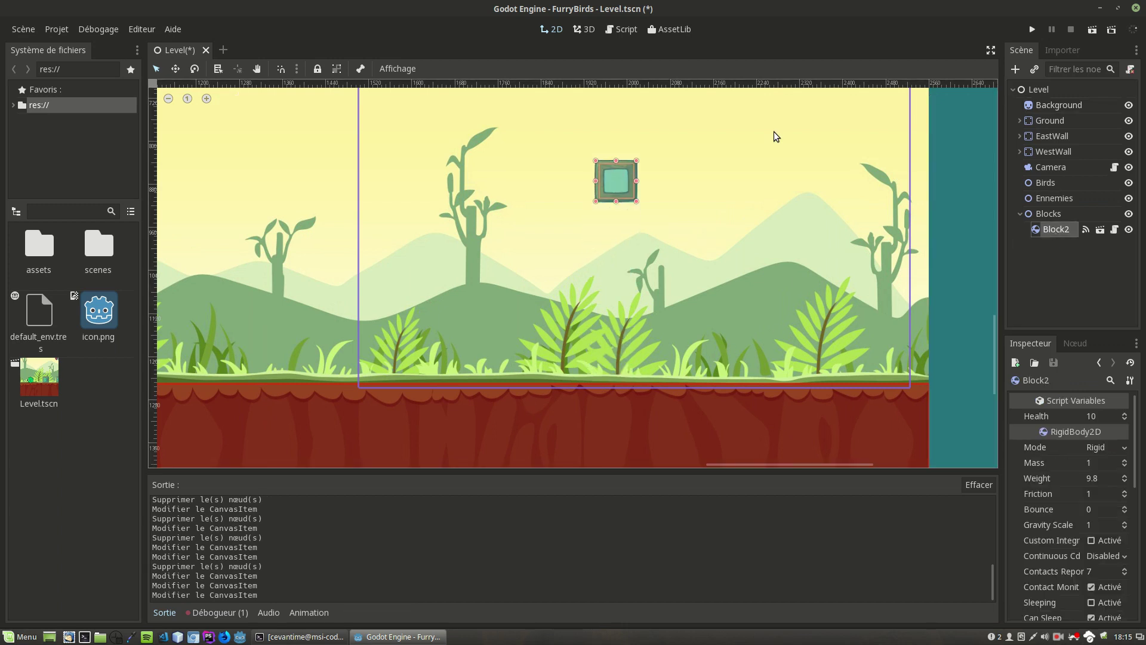
left_click(1032, 29)
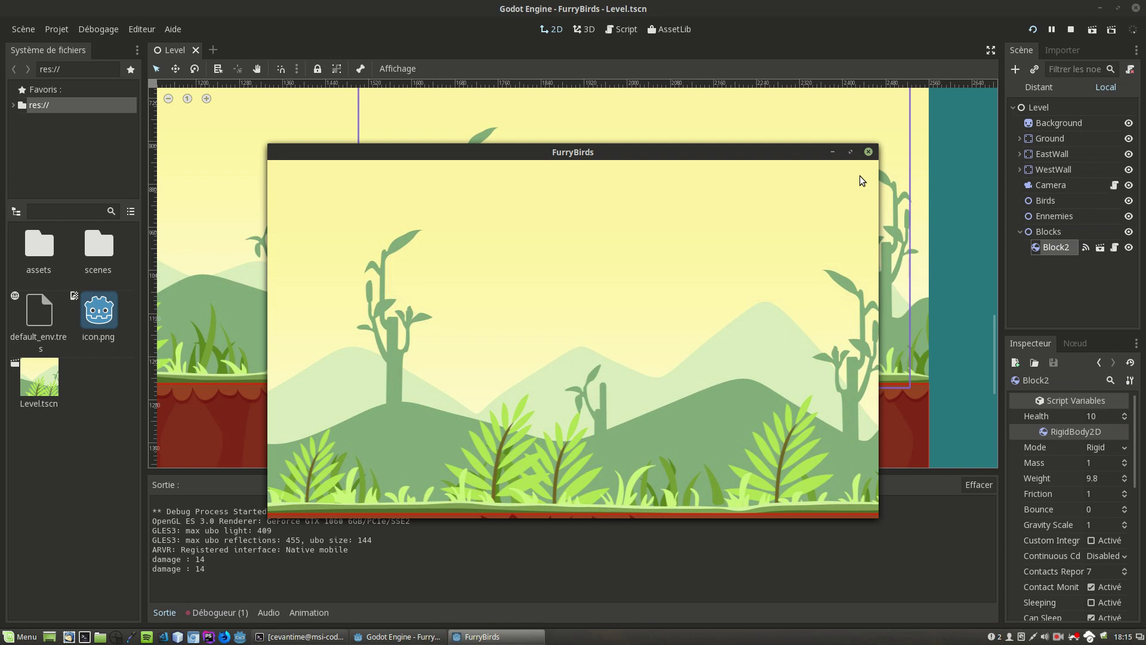
left_click(868, 151)
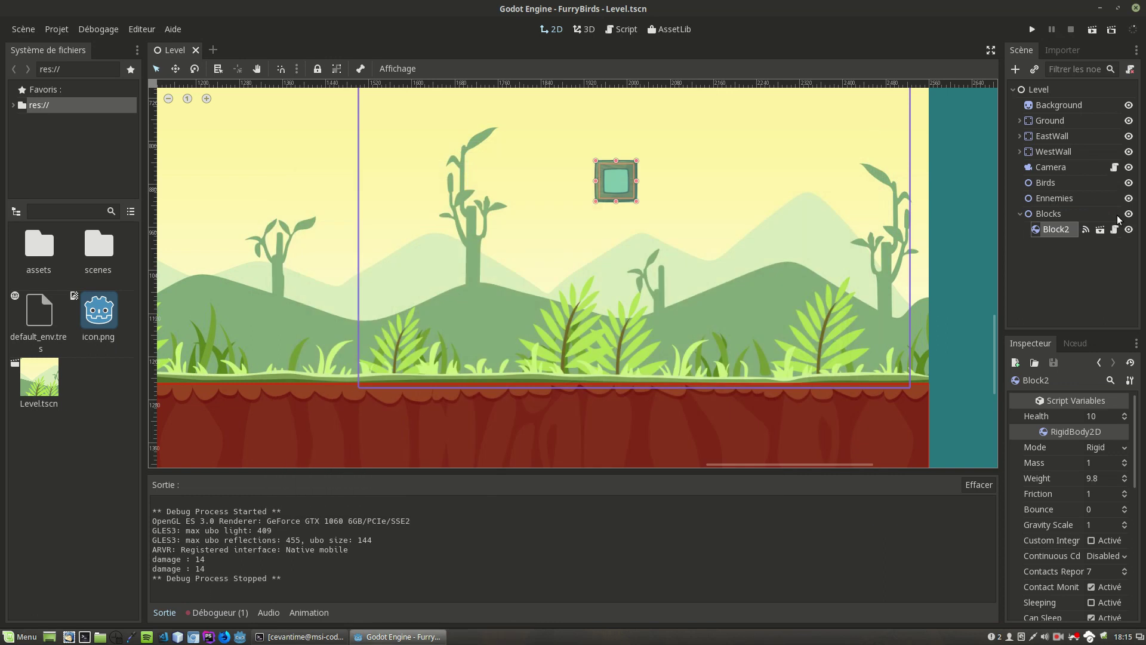
left_click(1114, 230)
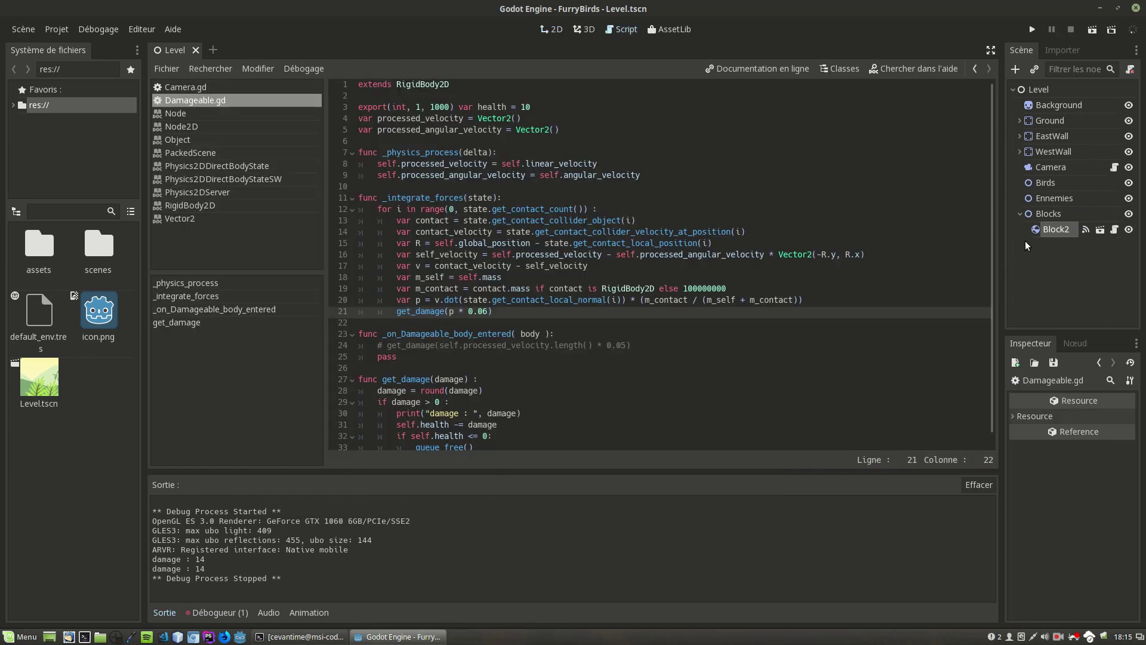
Declare var contact_counts = {} on line 12 of _integrate_forces, with blank lines below it
left_click(509, 197)
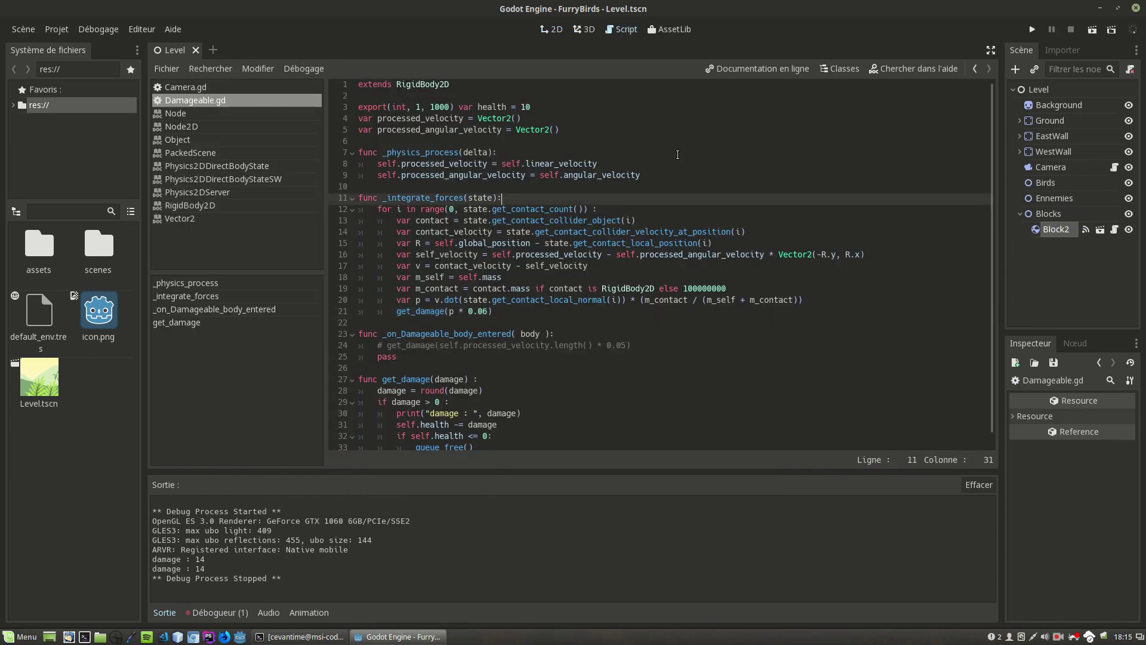
key("Return")
type("var")
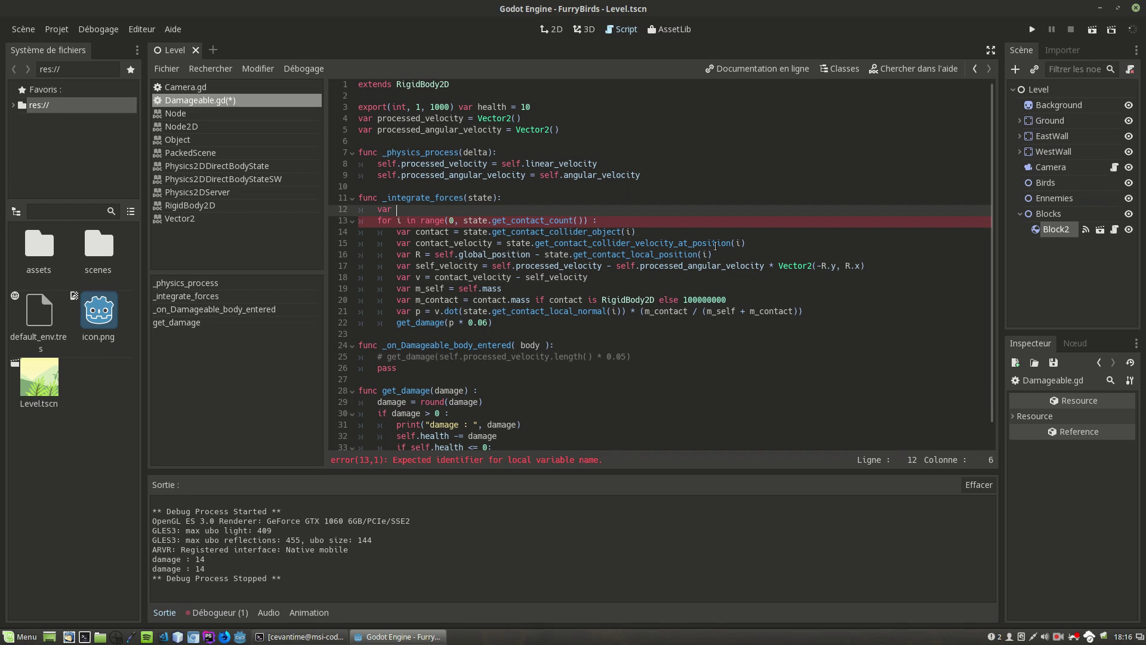
left_click(416, 315)
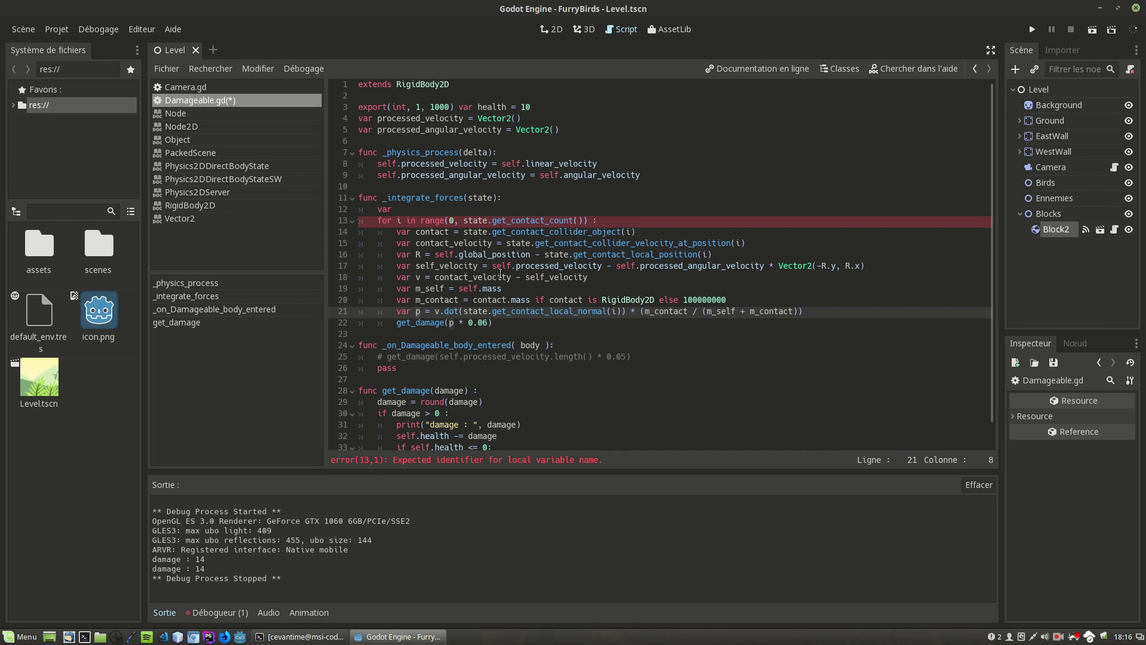
left_click(414, 209)
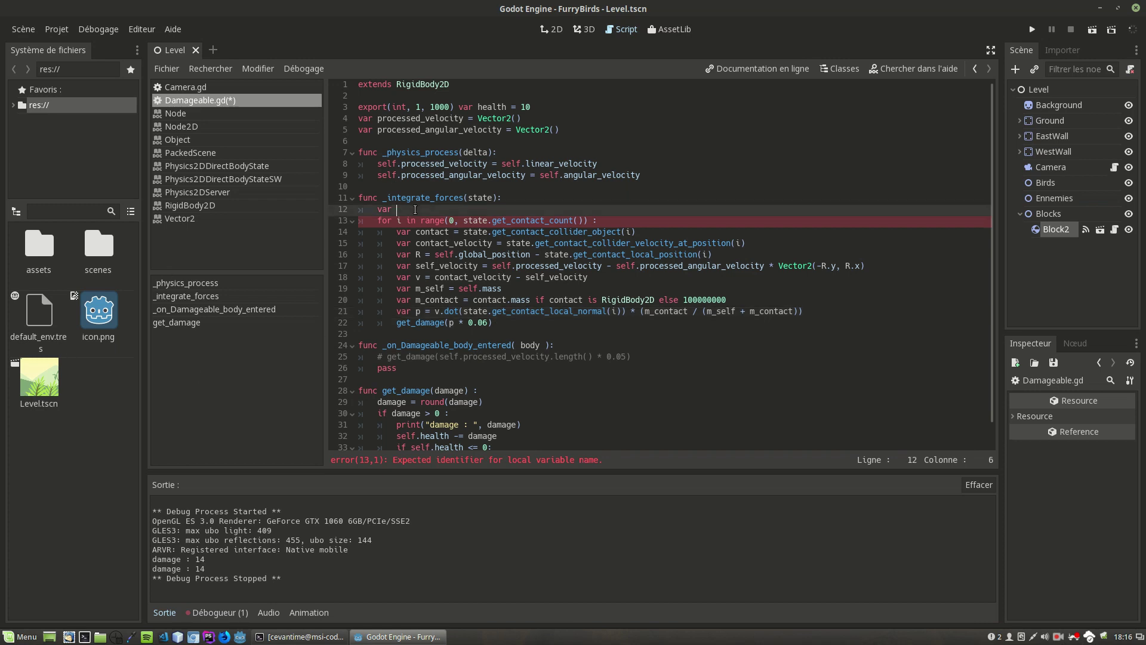
type("contact_counts = {}")
key("Return")
key("Return")
key("Up")
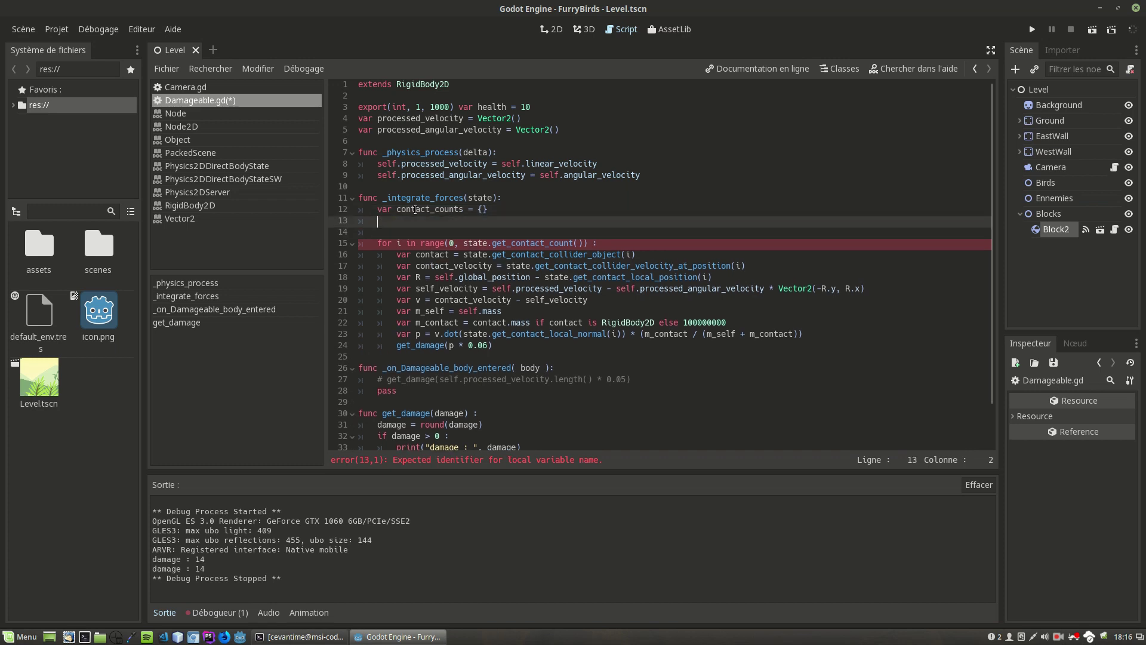
Copy the existing for-loop header line to reuse it
left_click(374, 245)
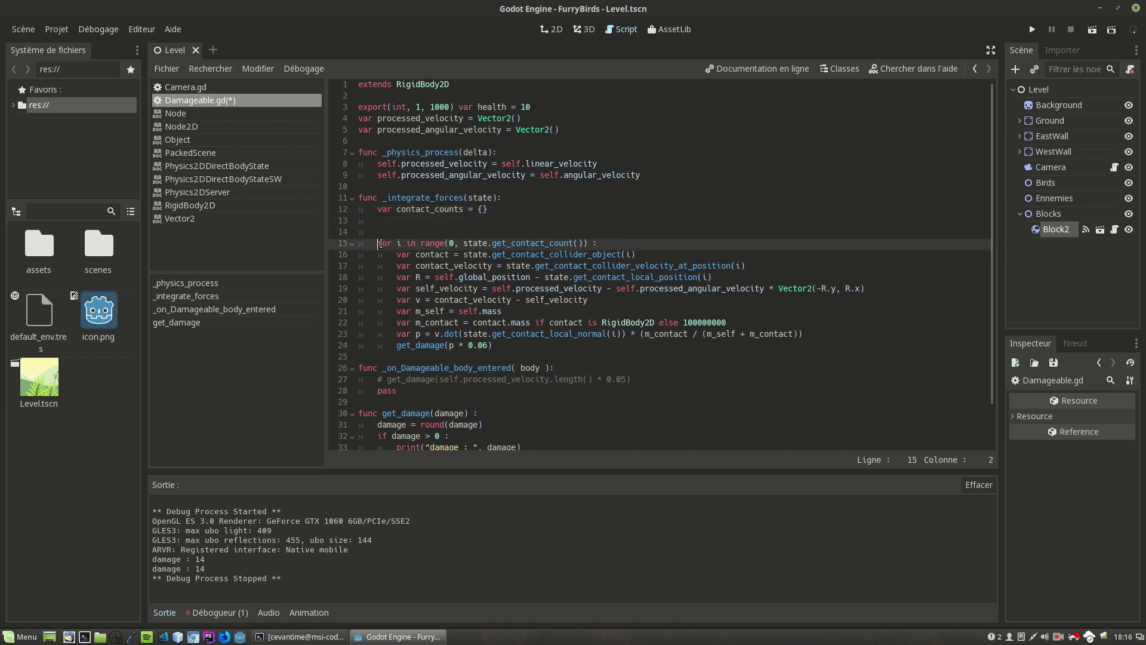
left_click(610, 248)
key("ctrl+c")
Paste the loop header on line 13 and add var contact_id = state.get_contact_collider_id(i) inside it
key("Up")
key("Up")
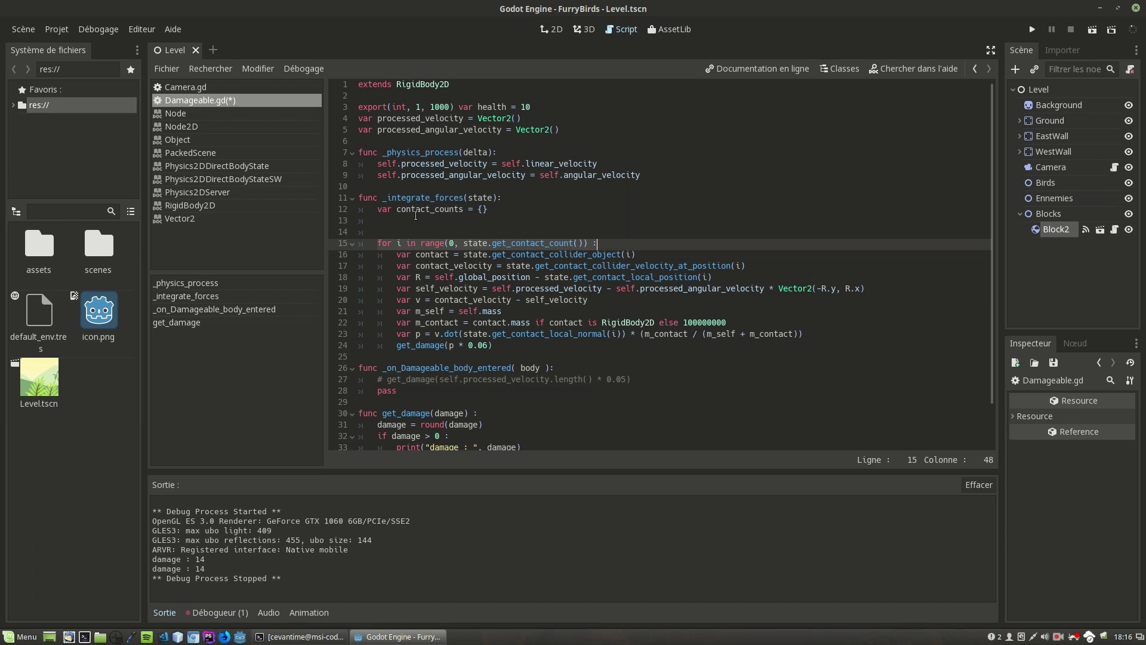
key("ctrl+v")
key("Return")
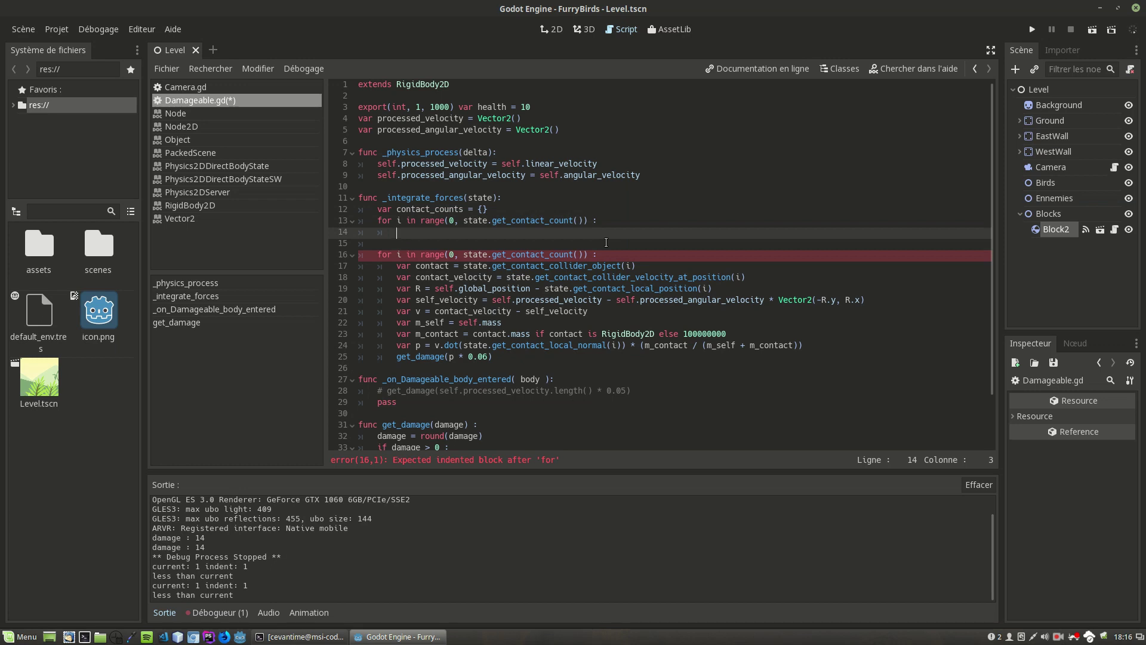
key("BackSpace")
key("BackSpace")
key("BackSpace")
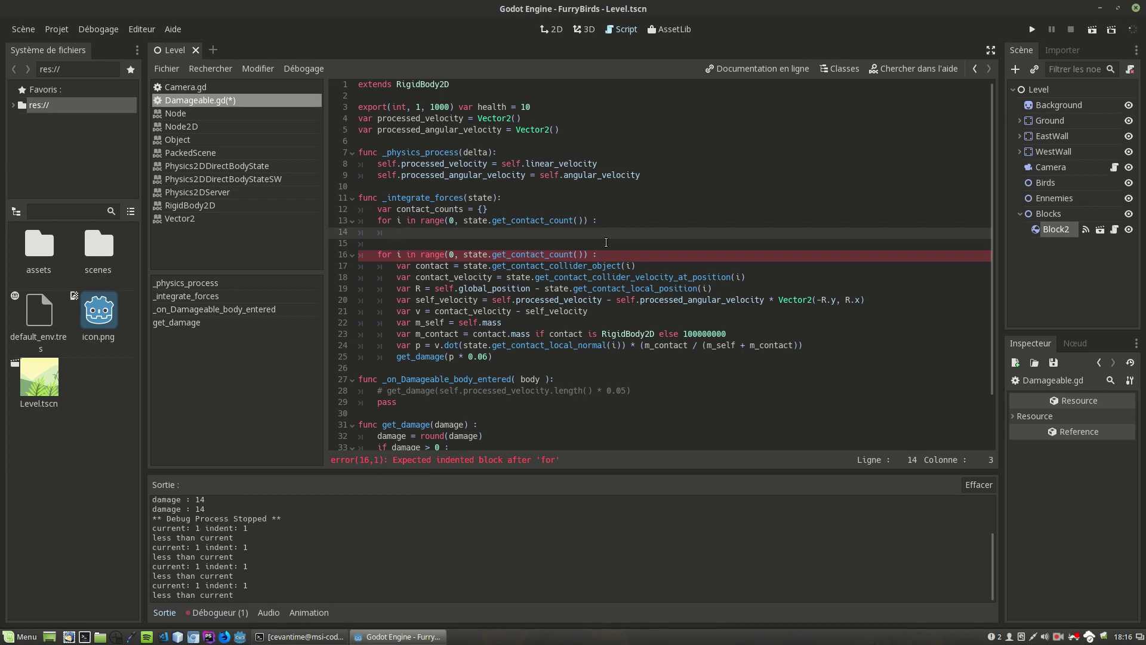
type("var contact_id = sta")
type("te")
type(".get_id")
key("Down")
key("Down")
key("Return")
type("i)")
key("Return")
Add the condition 'if not contact_counts.has(contact_id) :' inside the counting loop
type("if")
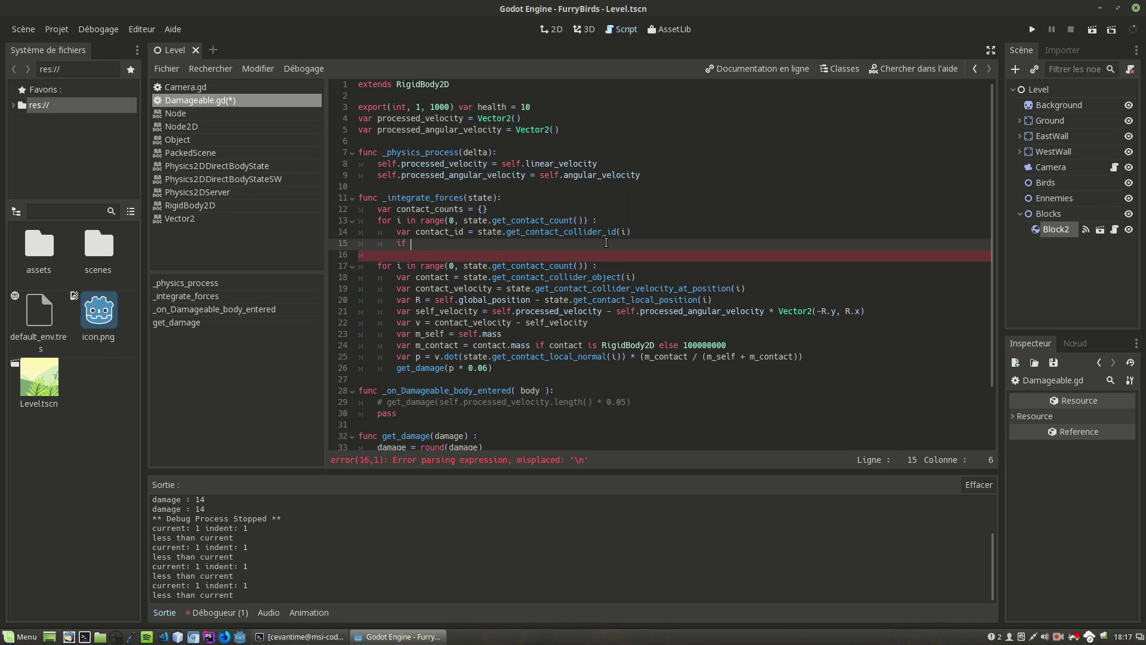
type("conta")
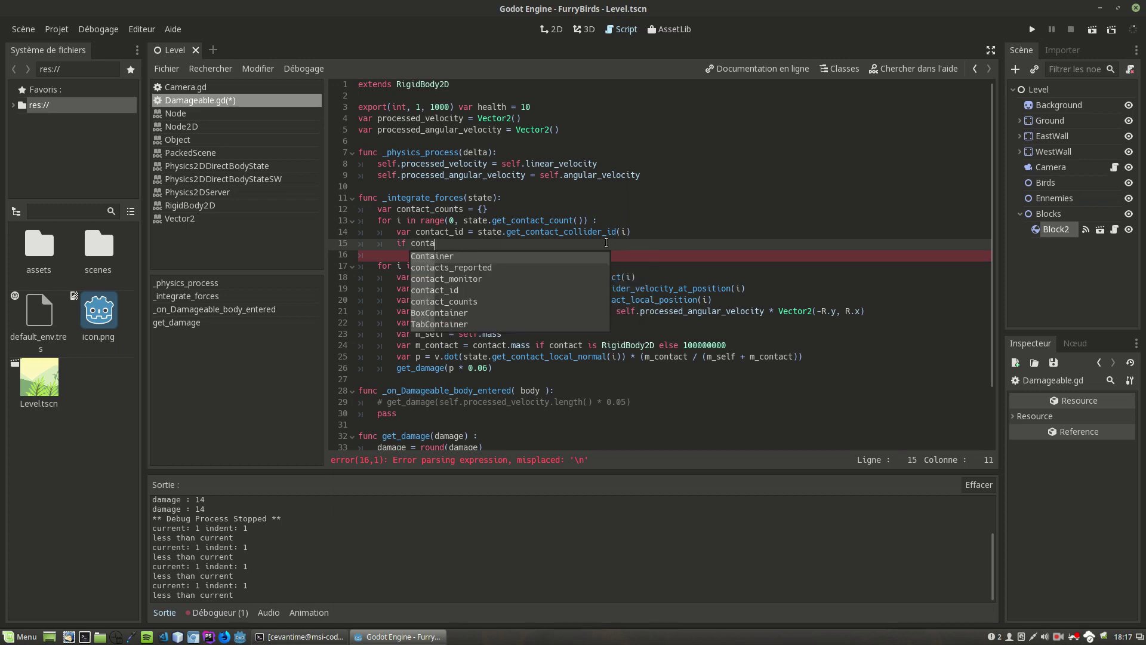
type("ct_")
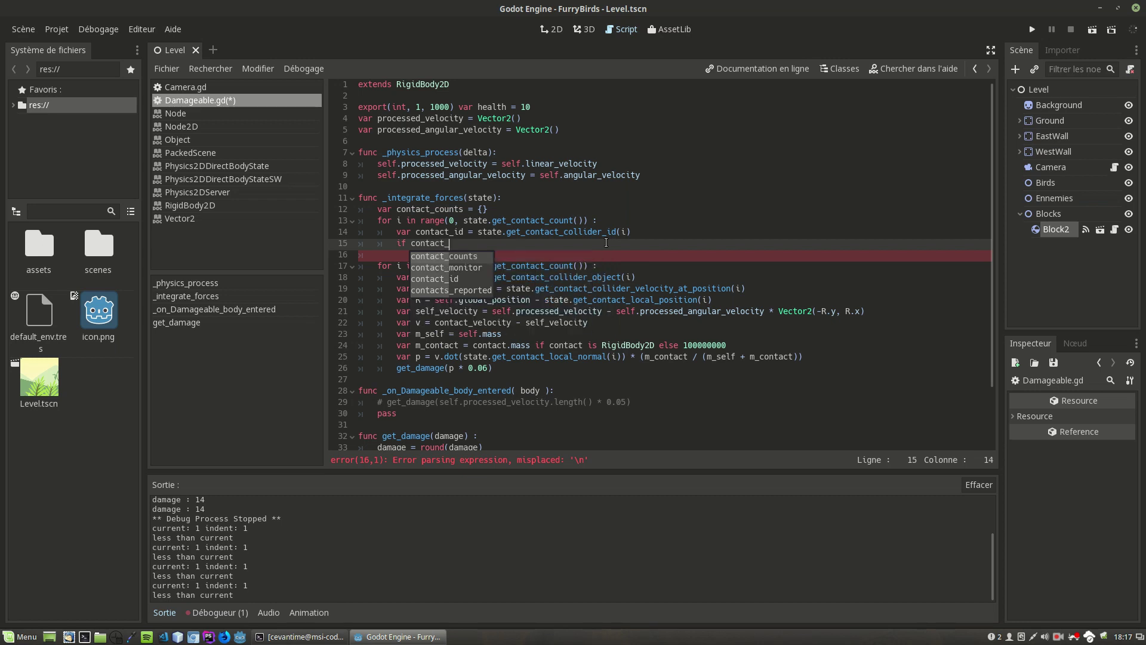
key("Return")
type(".has")
key("Left")
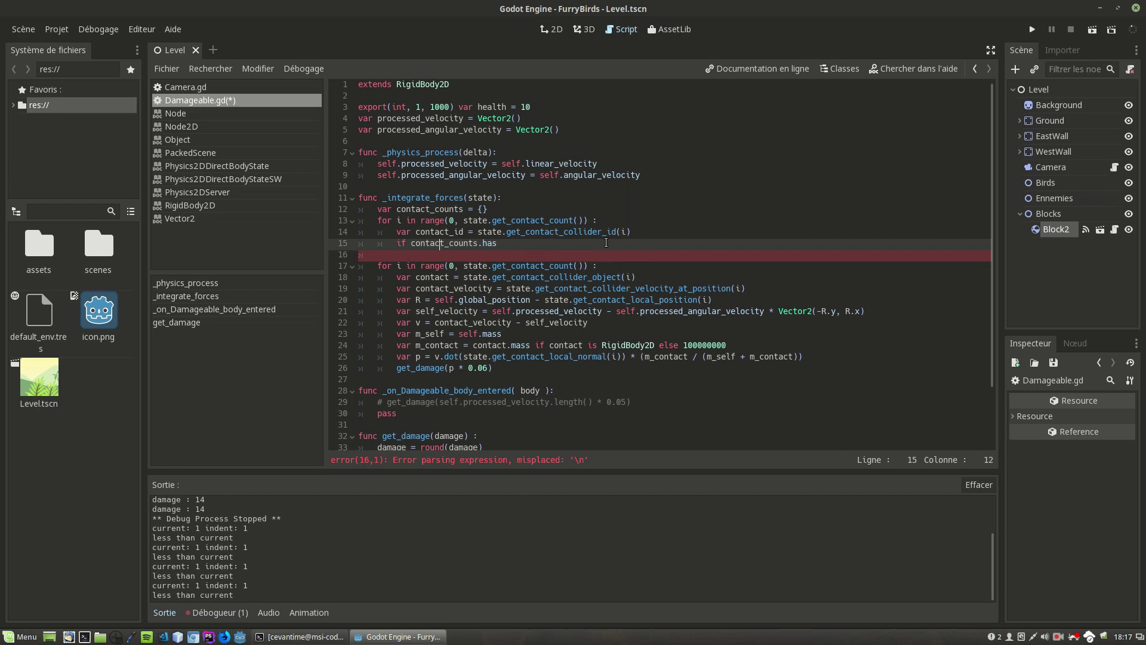
key("ctrl+Left")
type("not")
key("Right")
key("End")
key("ctrl+Left")
type("(")
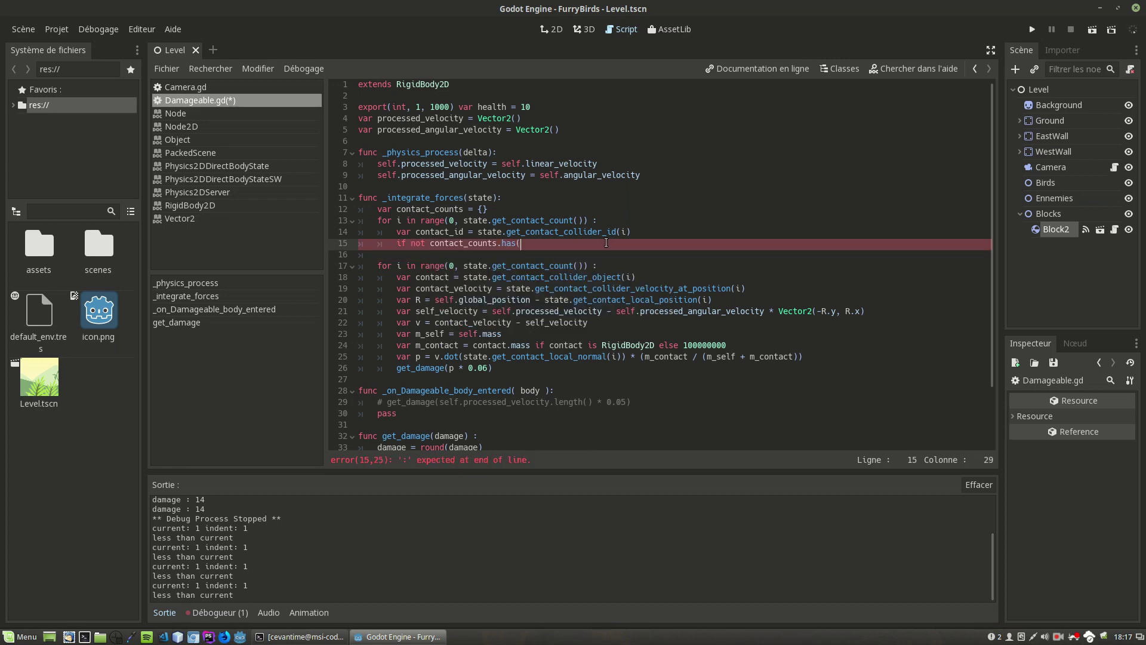
type("cont")
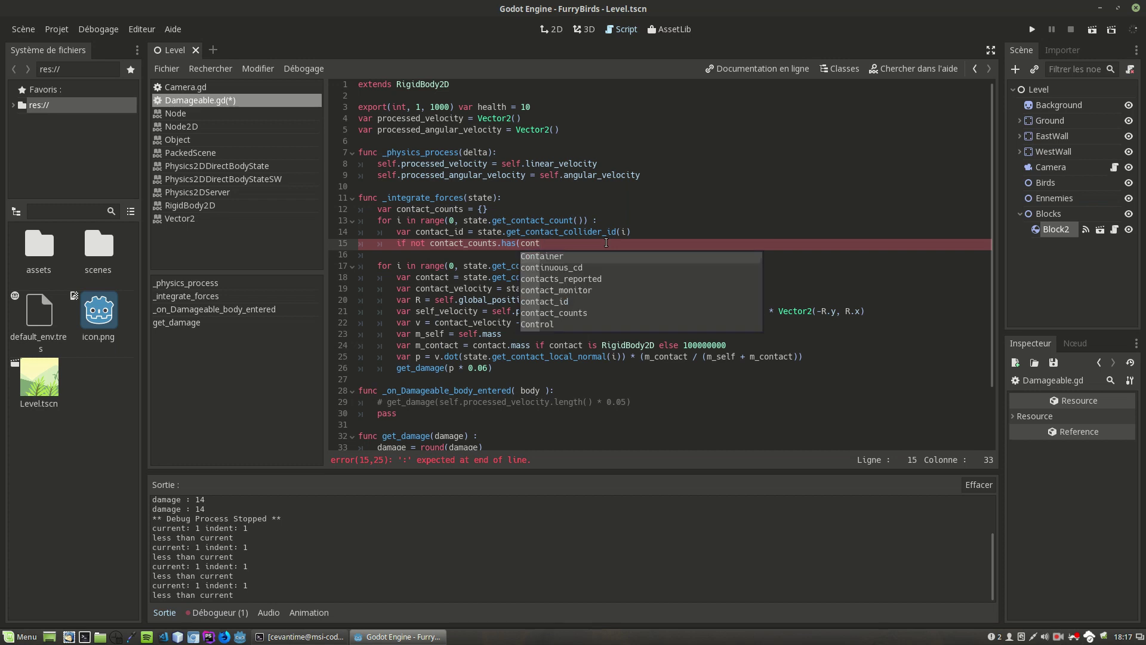
type("act_id")
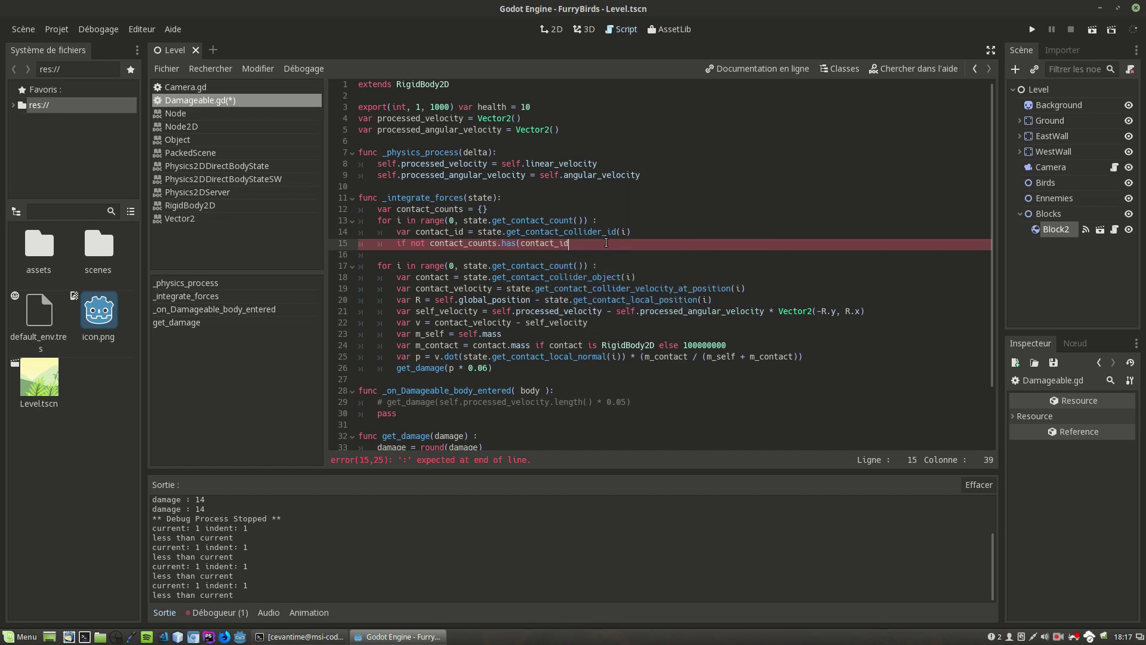
type(") ")
type(":")
key("Return")
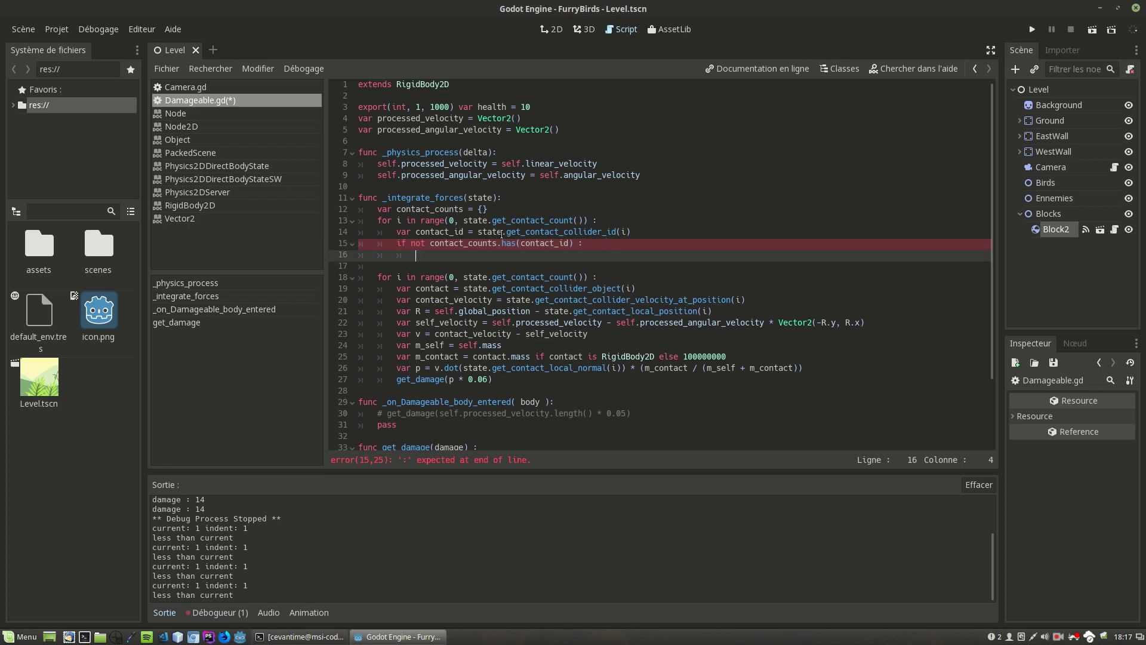
Under the if, write contact_counts[contact_id] = 1 for a newly seen collider
left_click(581, 245)
left_click(573, 244)
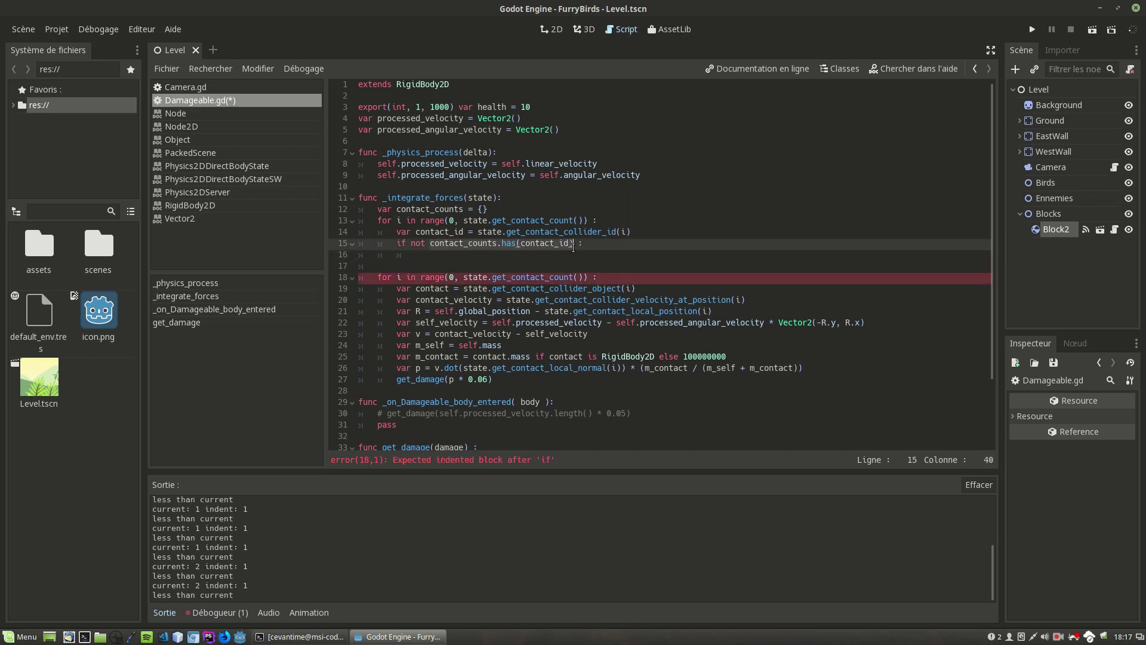
key("ctrl+c")
left_click(542, 256)
key("ctrl+v")
left_click_drag(506, 256, 484, 256)
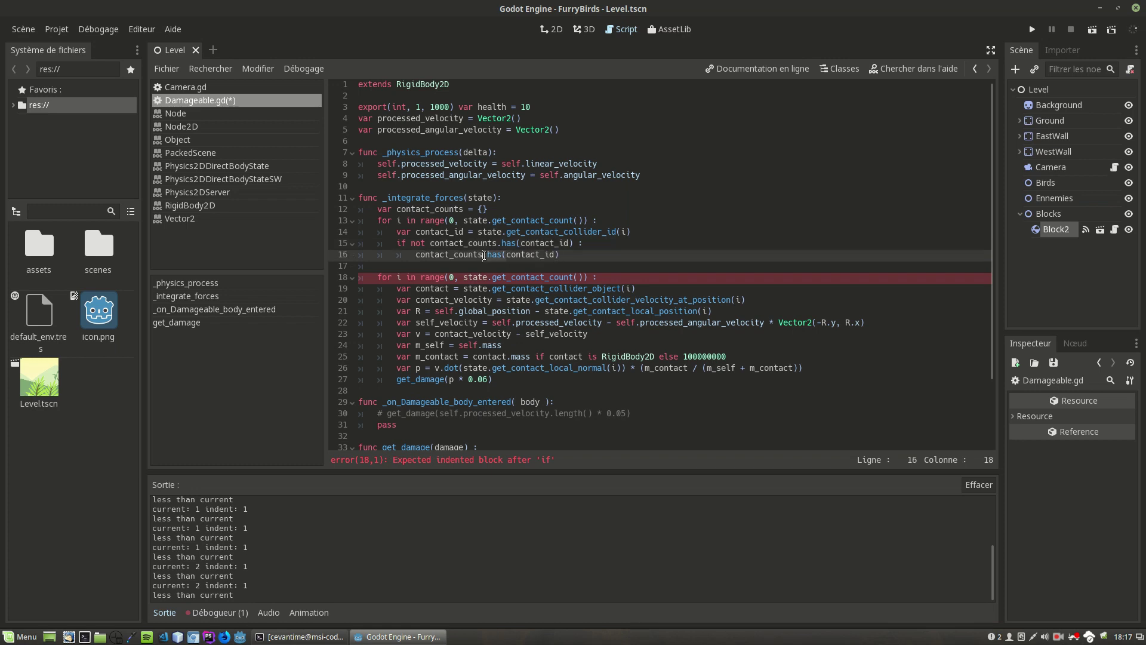
type("[")
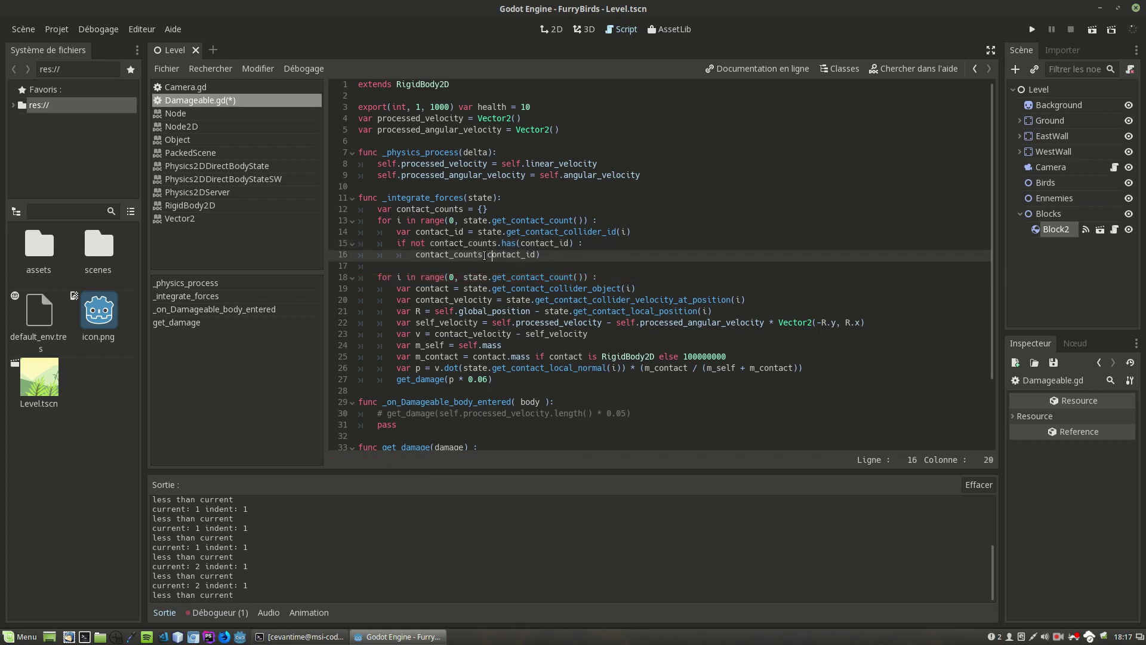
key("End")
key("BackSpace")
type("]")
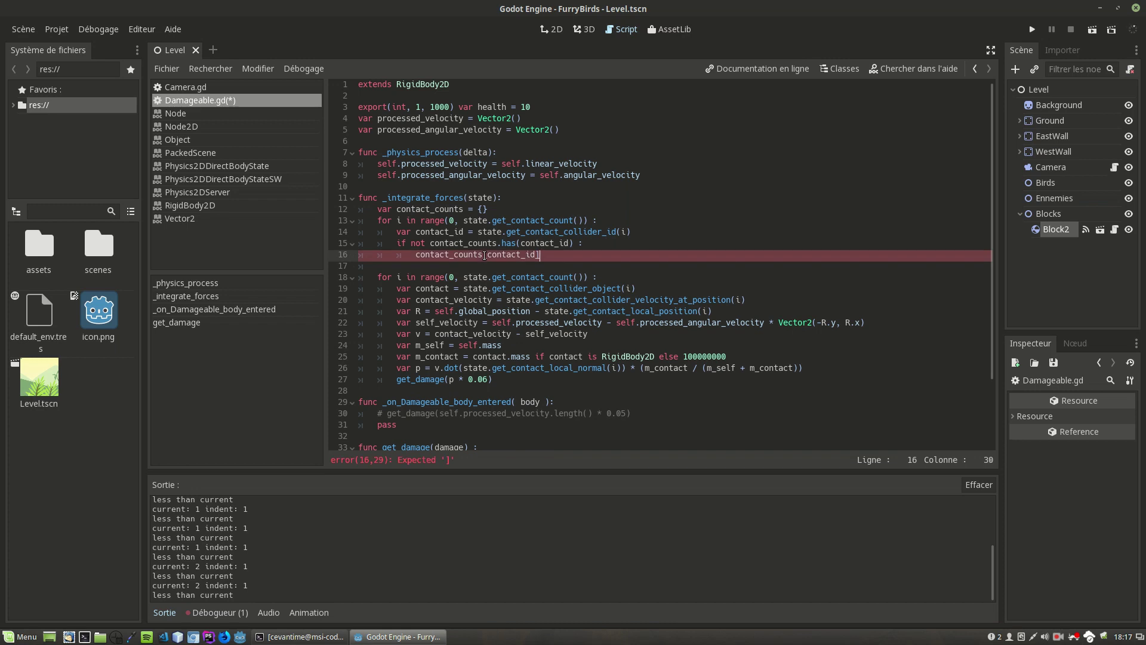
type(" = 1")
key("Return")
Add an else branch with contact_counts[contact_id] += 1
type("else :")
key("Return")
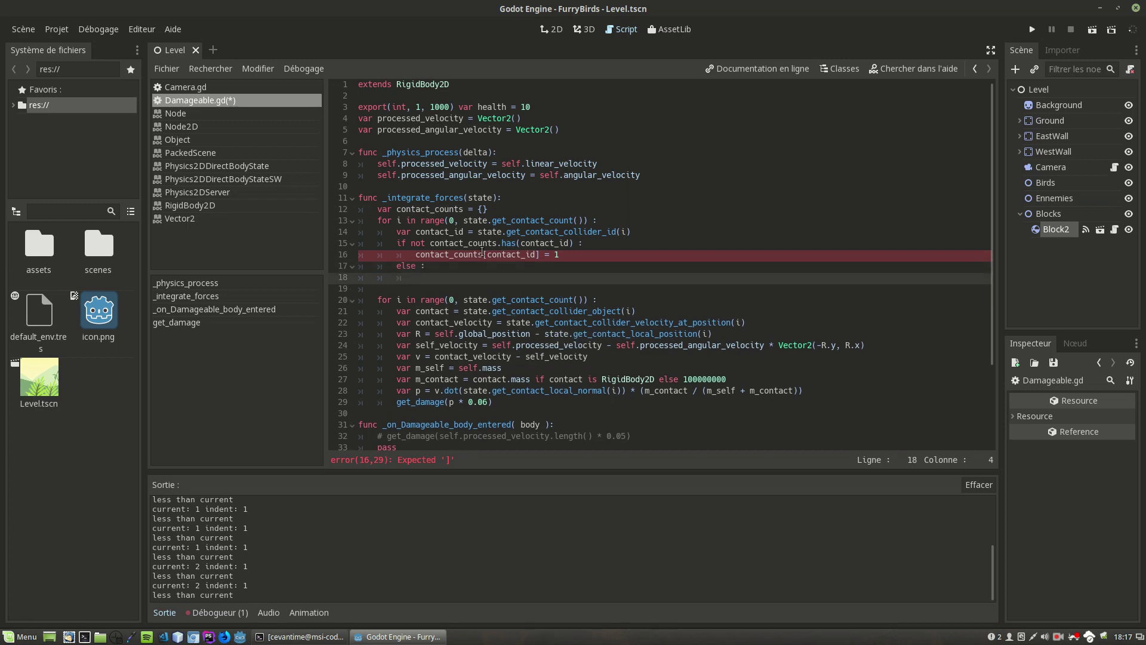
left_click(540, 255)
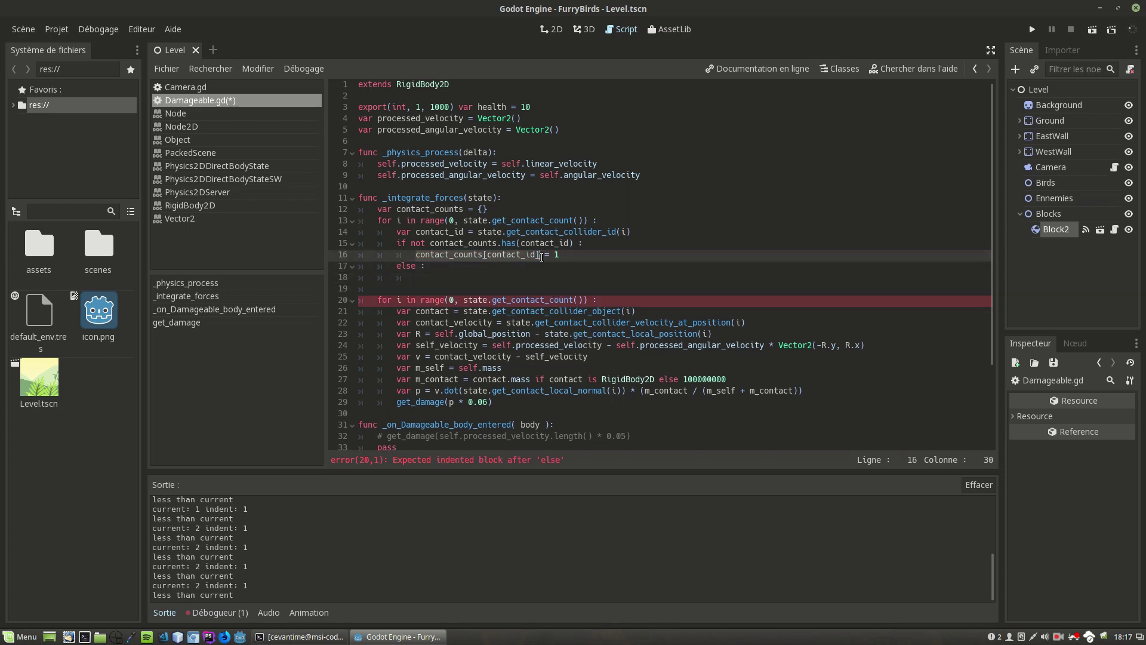
left_click(484, 267)
left_click(481, 277)
key("ctrl+v")
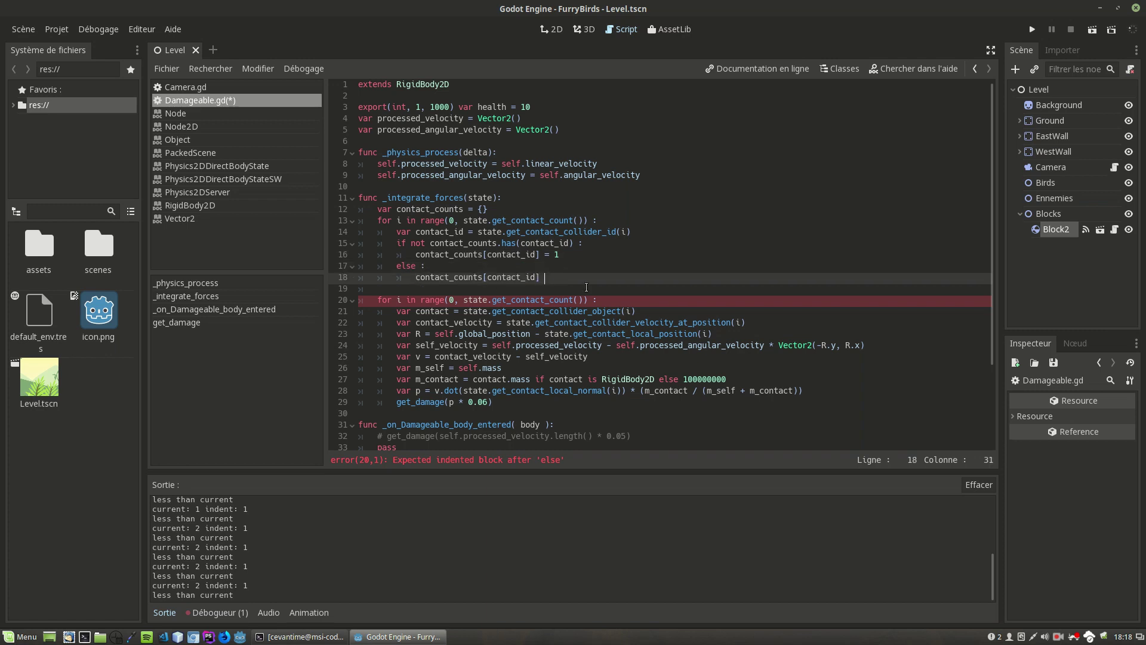
type("+= 1")
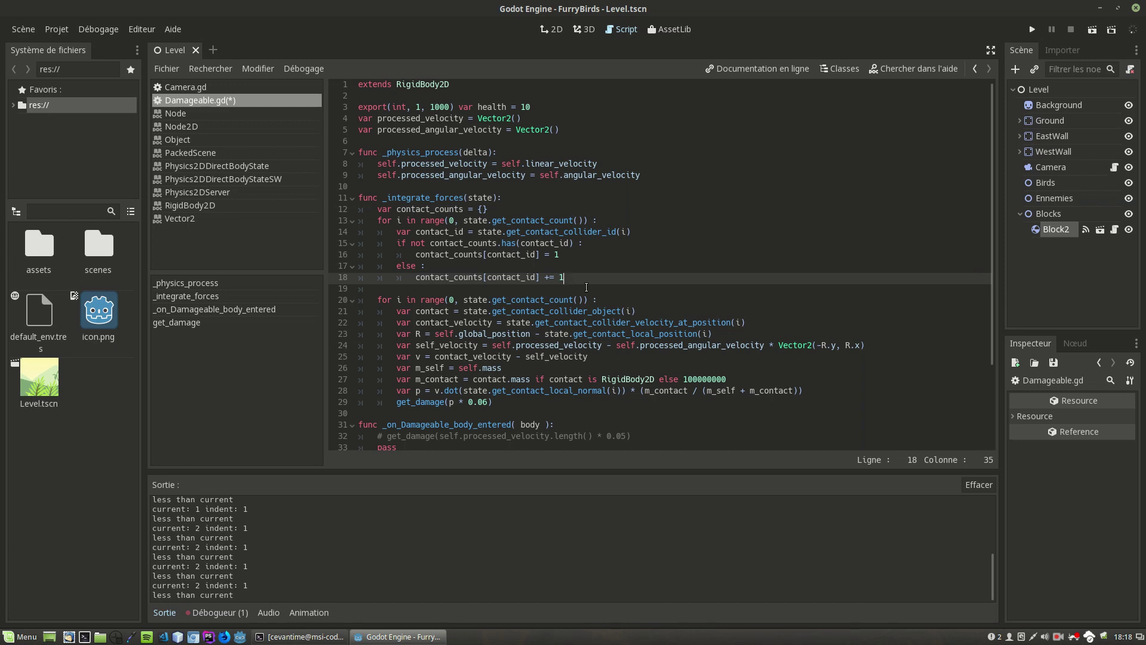
Append / contact_counts[contact.get_instance_id()] to the momentum p formula on line 28
scroll(826, 376, "down", 2)
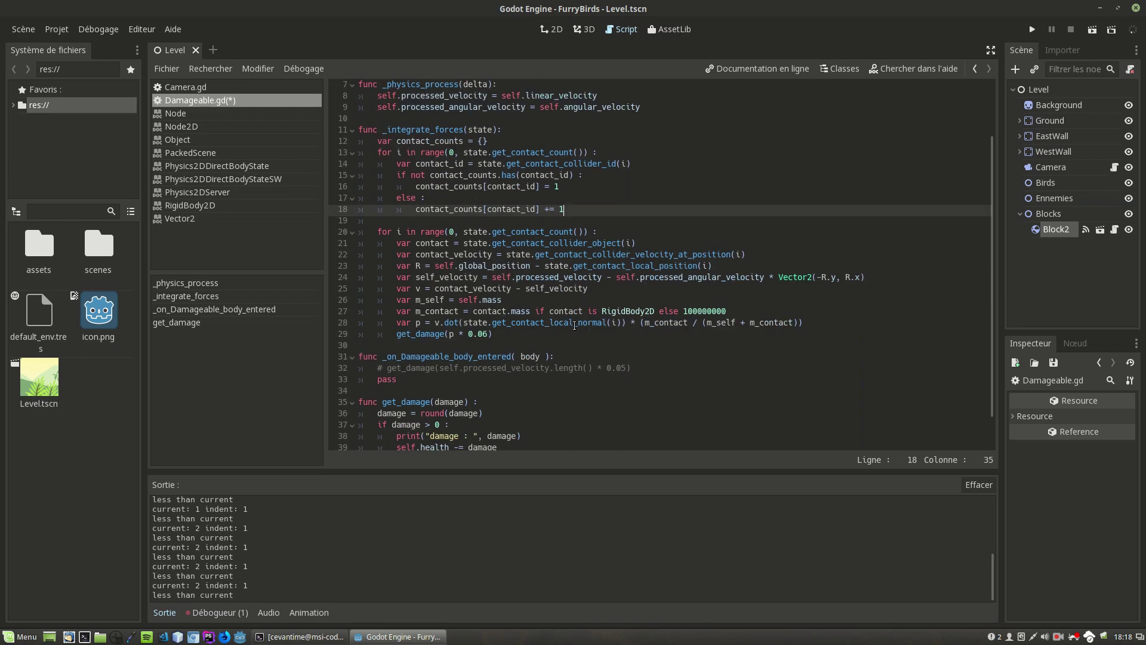
left_click(435, 322)
left_click_drag(446, 323, 828, 325)
left_click(846, 325)
type("/ ")
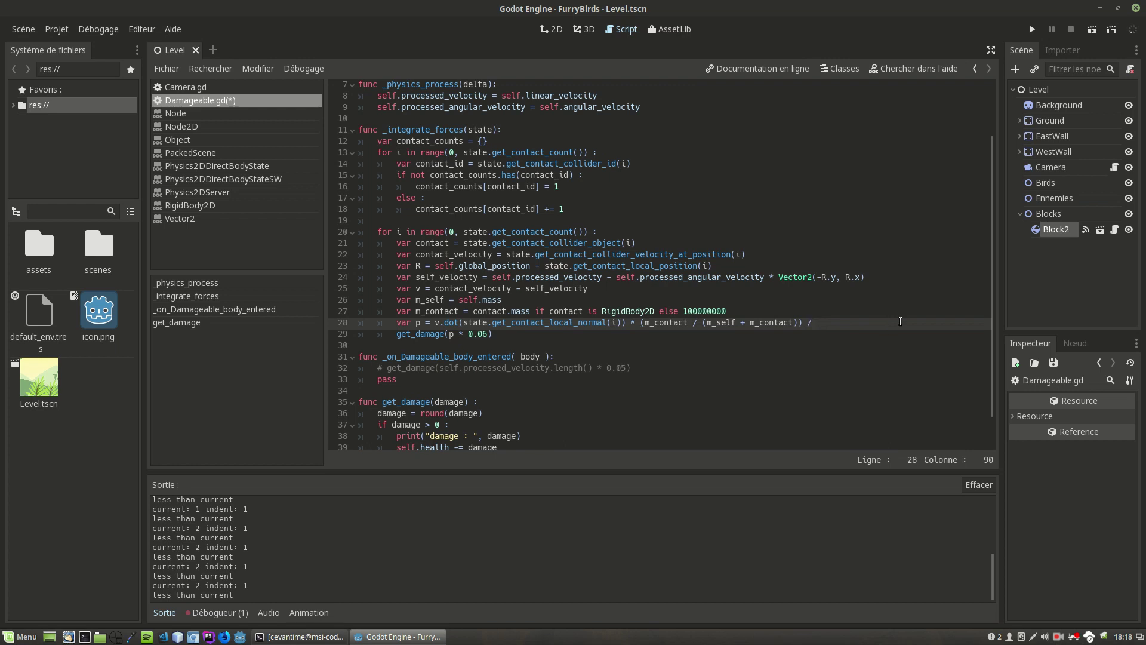
type("contac")
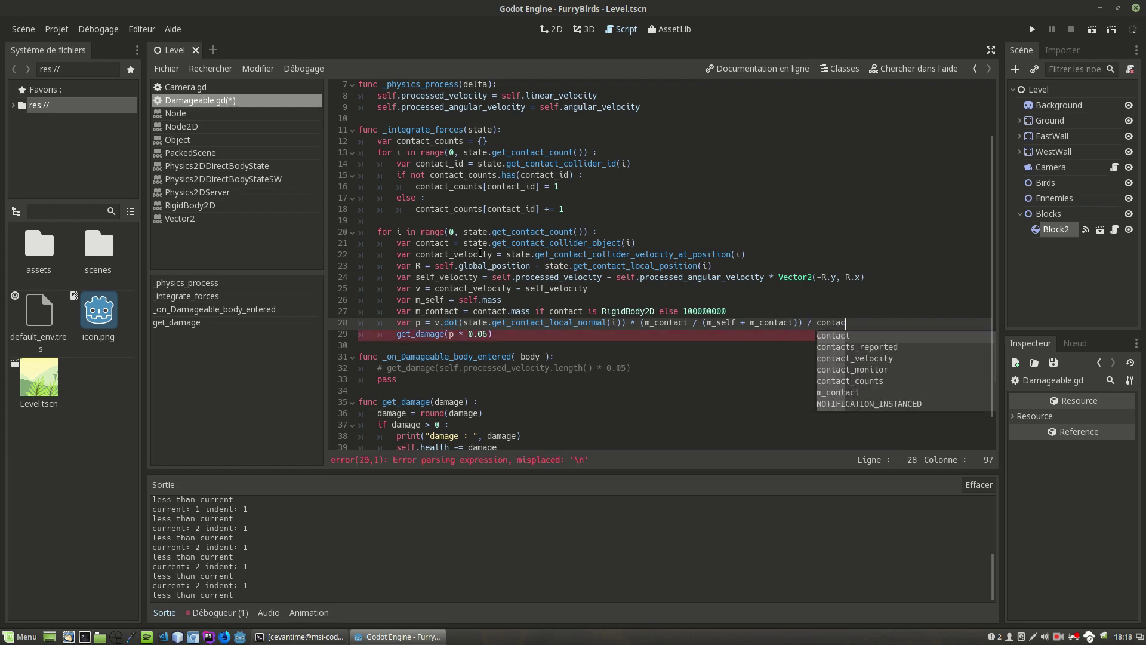
key("Return")
type("_")
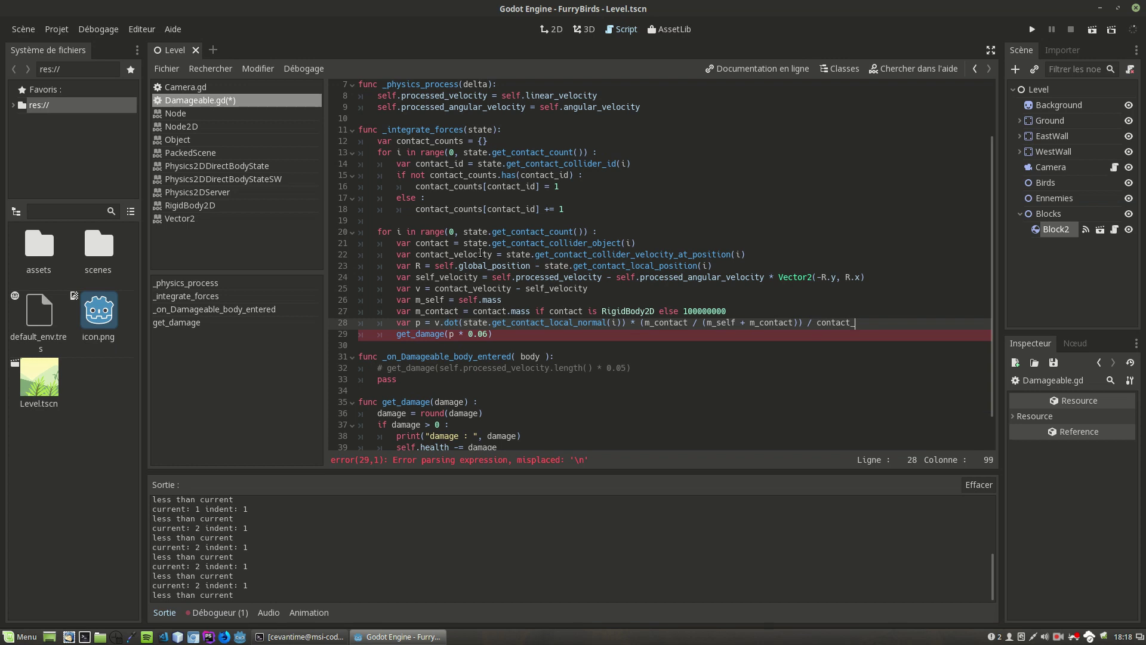
type("c")
key("Return")
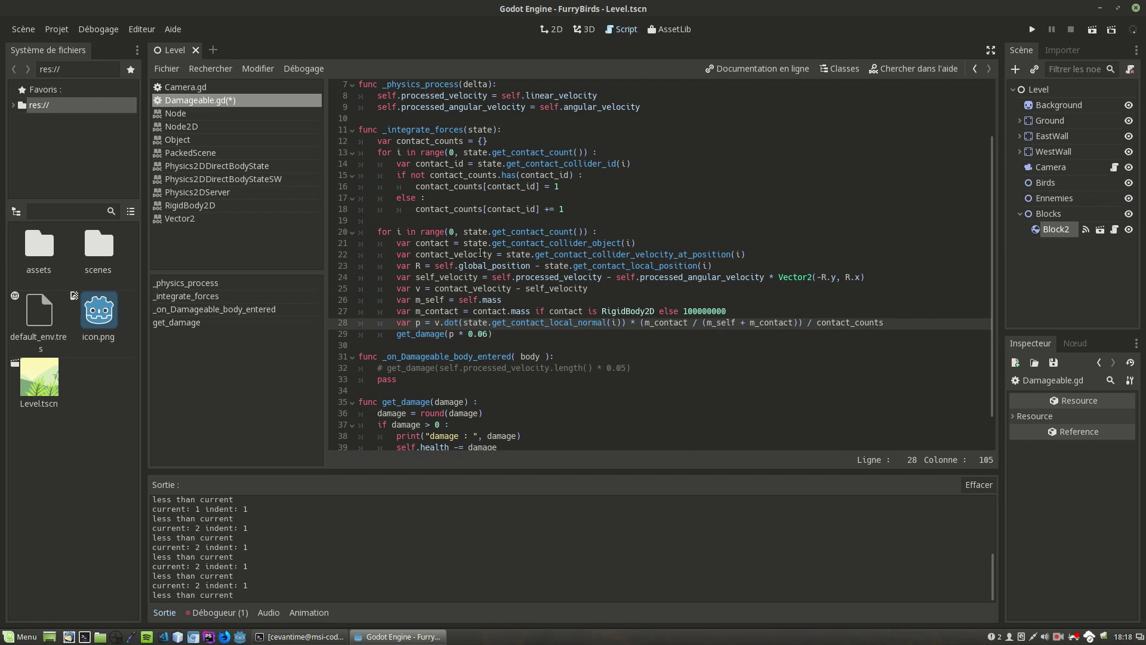
type("con")
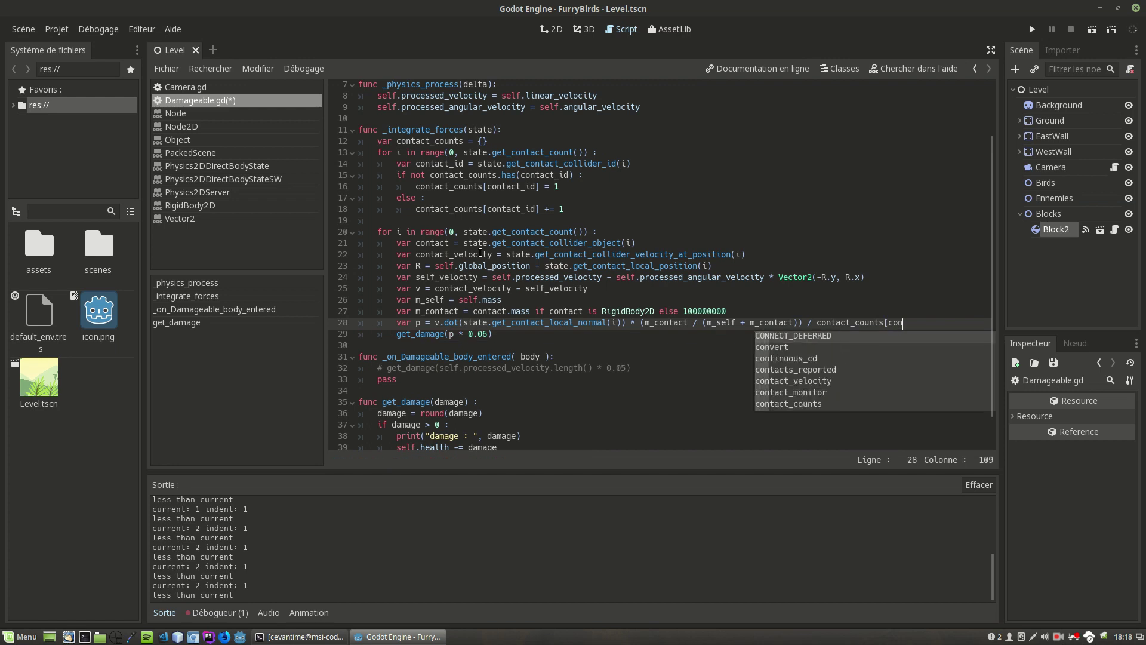
type("tact_counts[contact")
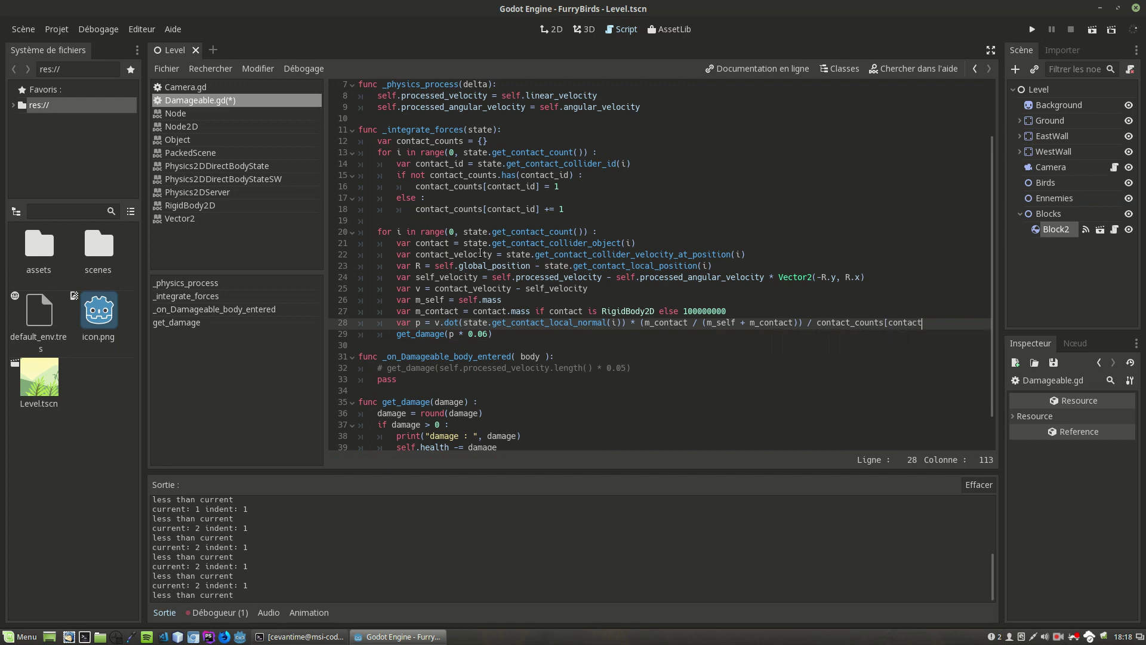
type(".get_")
type("instance_id()")
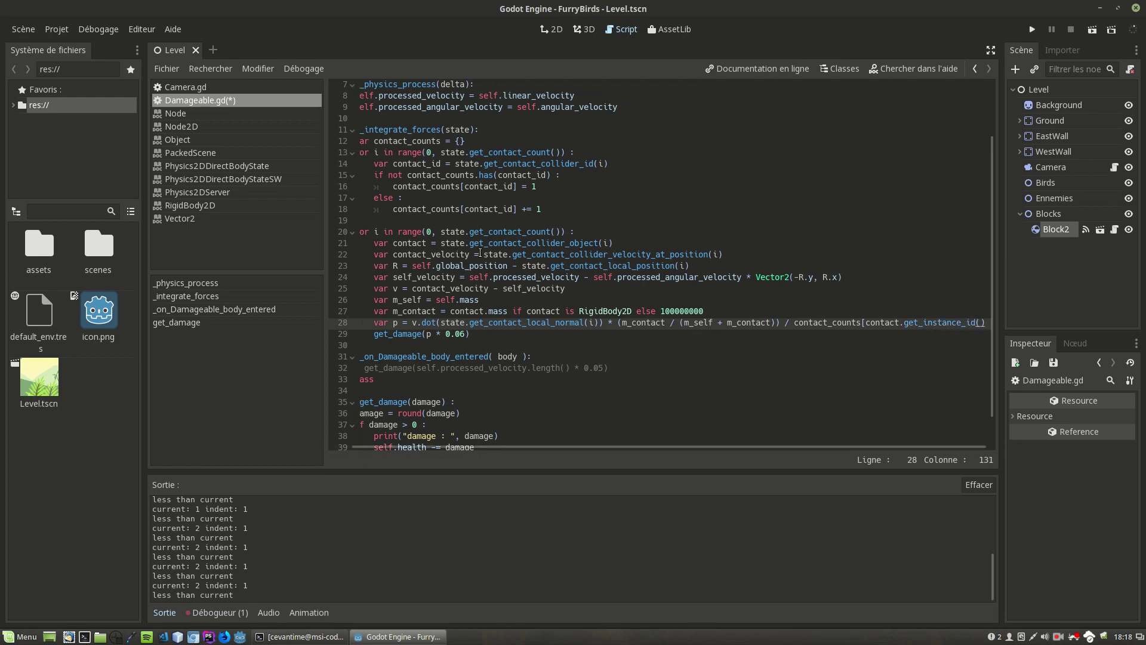
type("]")
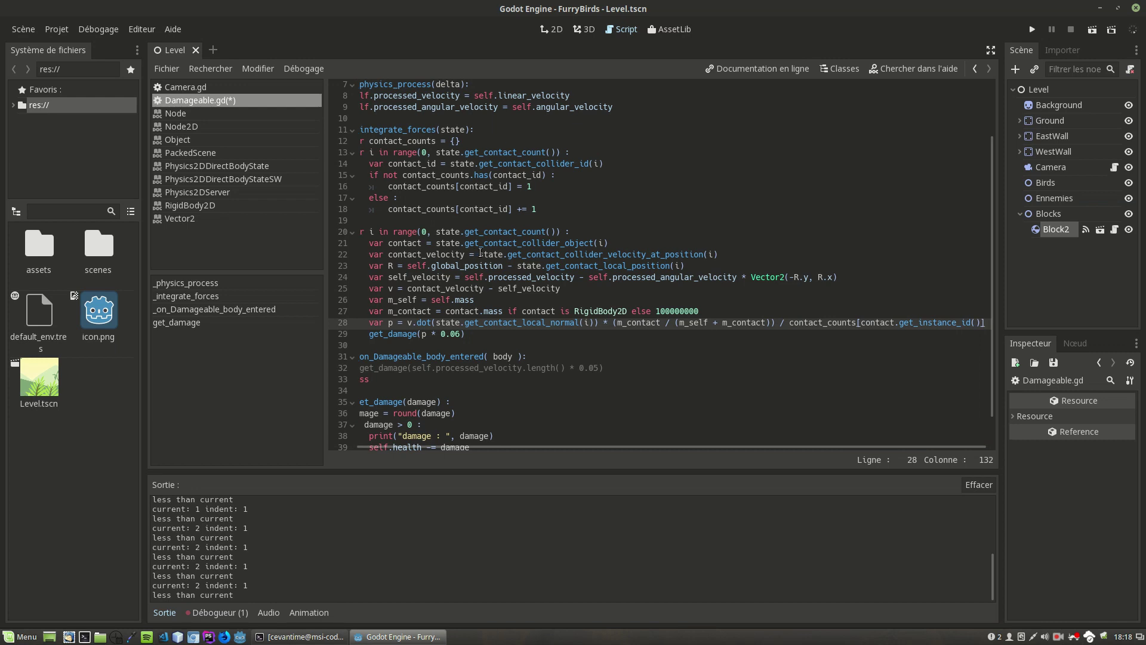
Save and run FurryBirds, which logs damage : 7 twice, close it, and highlight the counting lines
key("F5")
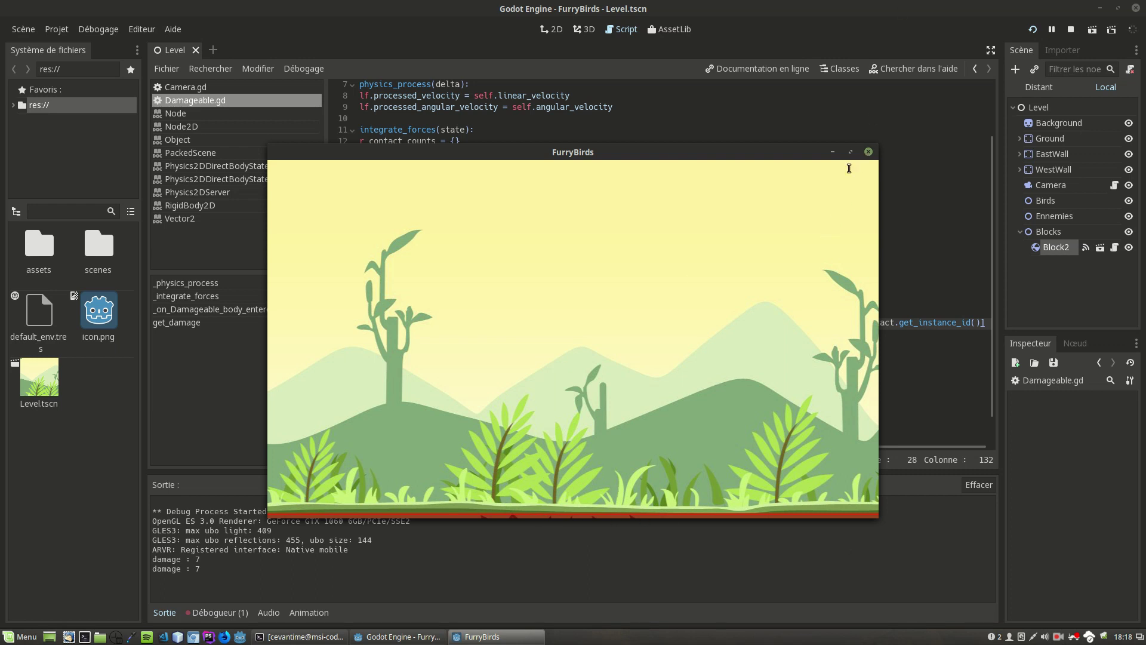
left_click(867, 153)
left_click_drag(418, 220, 234, 203)
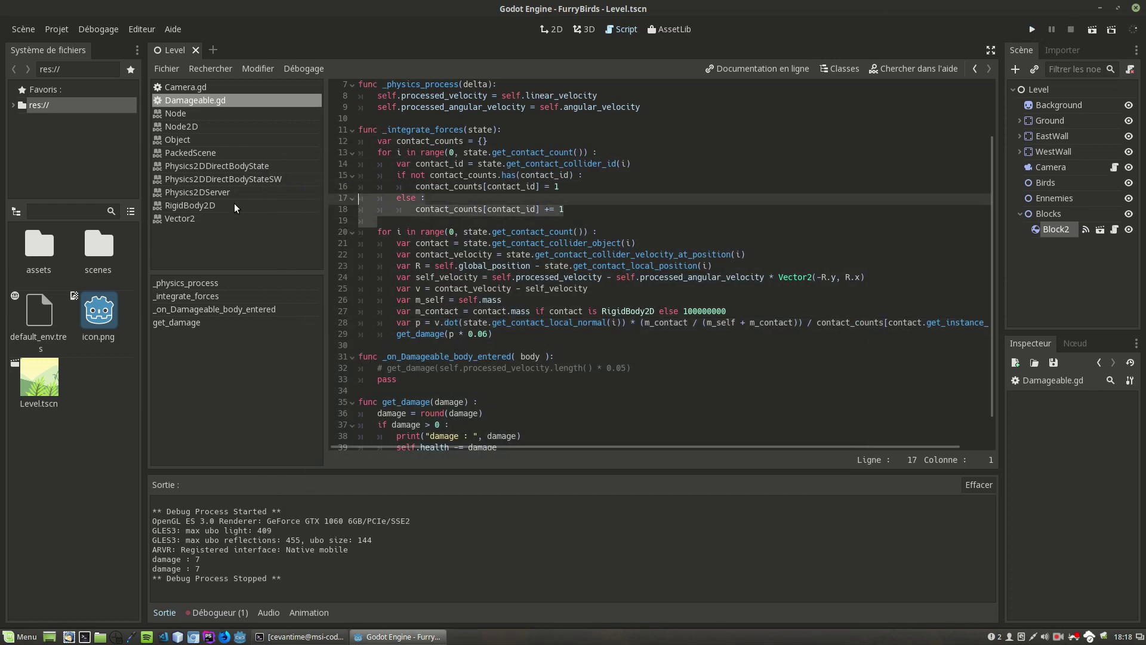
left_click(380, 153)
mouse_move(568, 210)
left_mouse_down()
mouse_move(487, 186)
mouse_move(445, 156)
left_mouse_up()
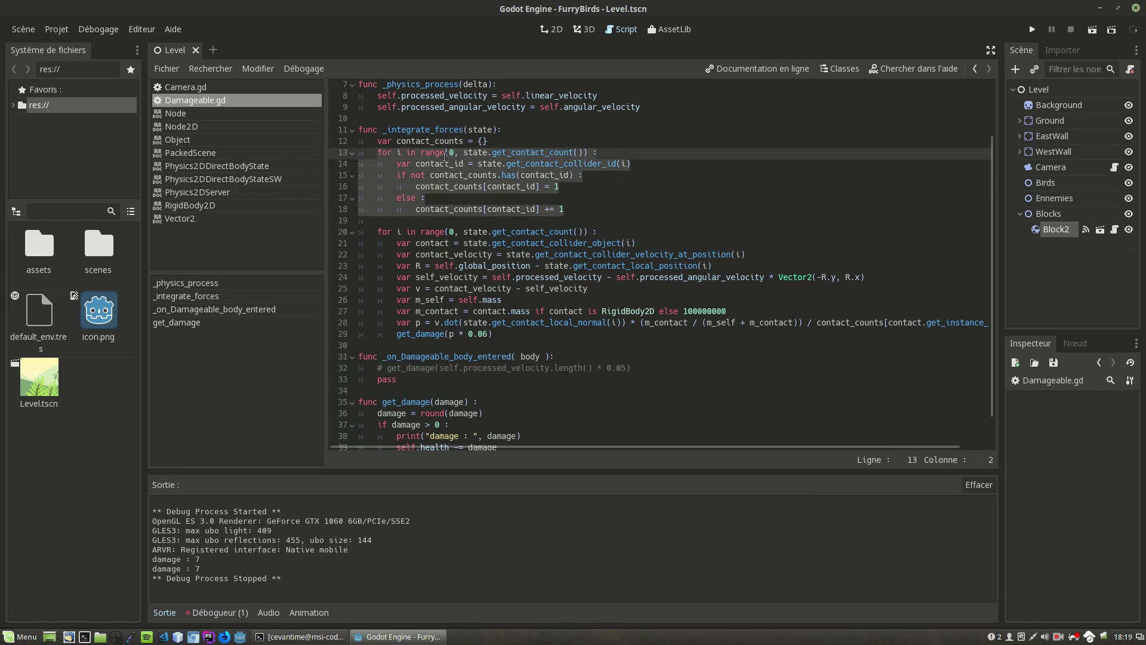
left_click(574, 213)
left_click_drag(573, 212, 377, 142)
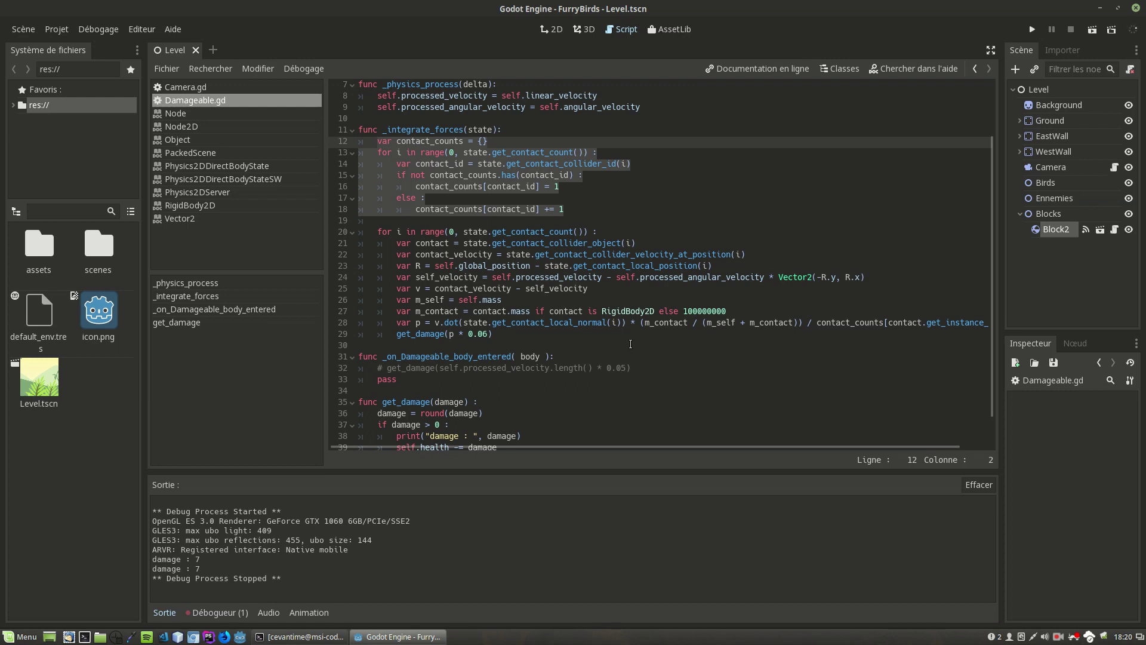
right_click(1058, 638)
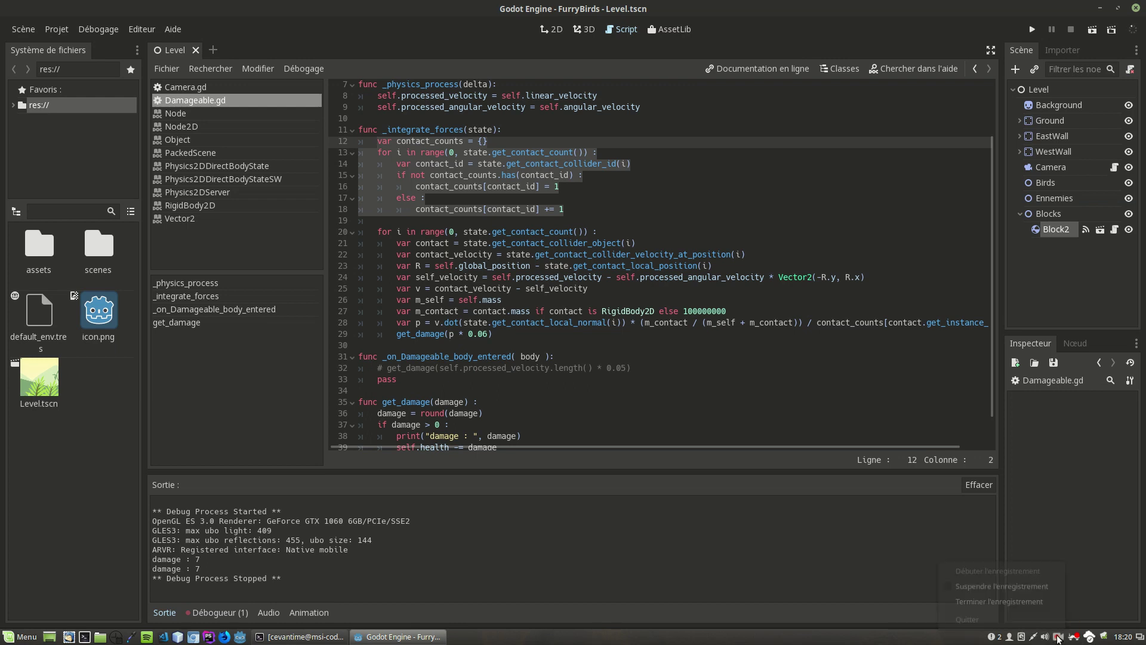